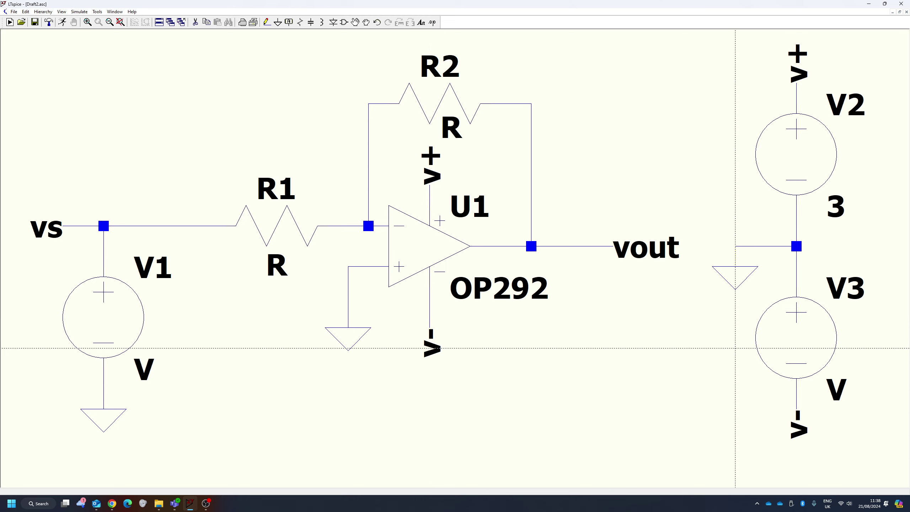
Set the DC value of voltage source V3 to 3 V.
{"action": "right_click", "coordinate": [782, 335]}
{"action": "type", "text": "3"}
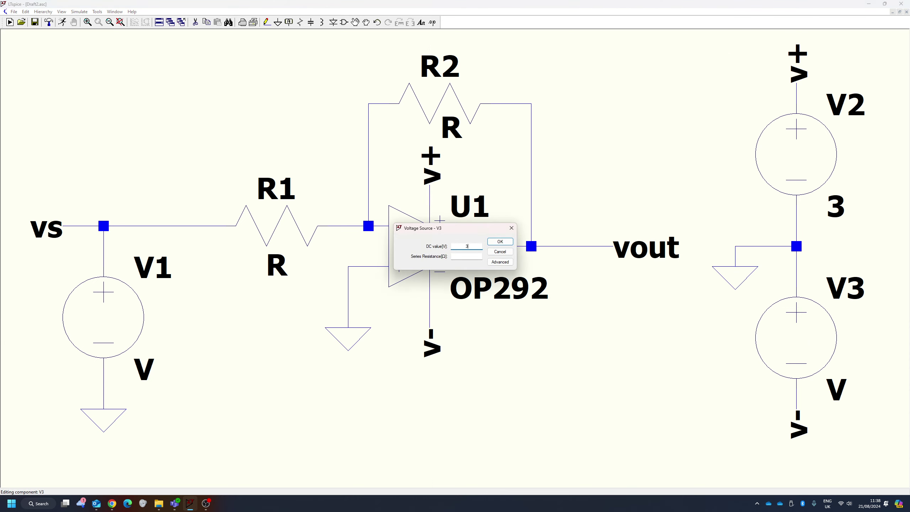
{"action": "left_click", "coordinate": [500, 241]}
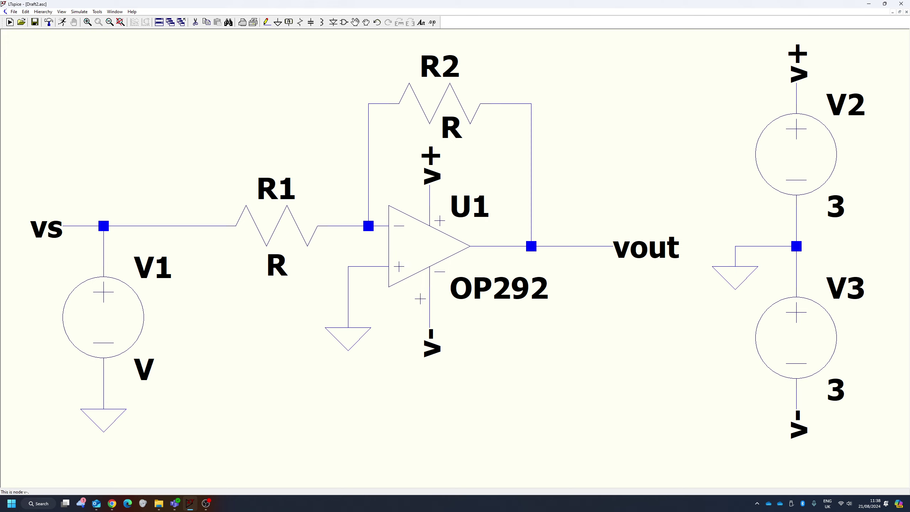
Configure voltage source V1 as a SINE function with an amplitude of 25m V.
{"action": "right_click", "coordinate": [104, 317]}
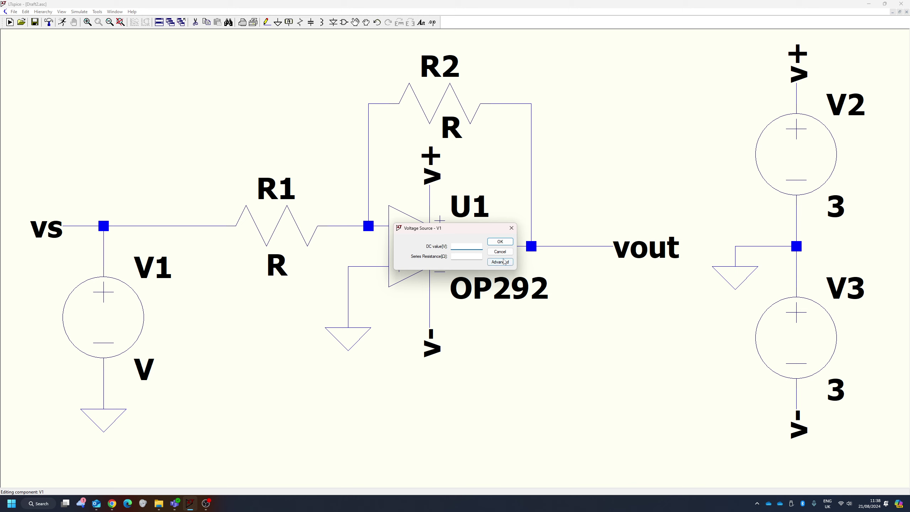
{"action": "left_click", "coordinate": [502, 262]}
{"action": "left_click", "coordinate": [374, 199]}
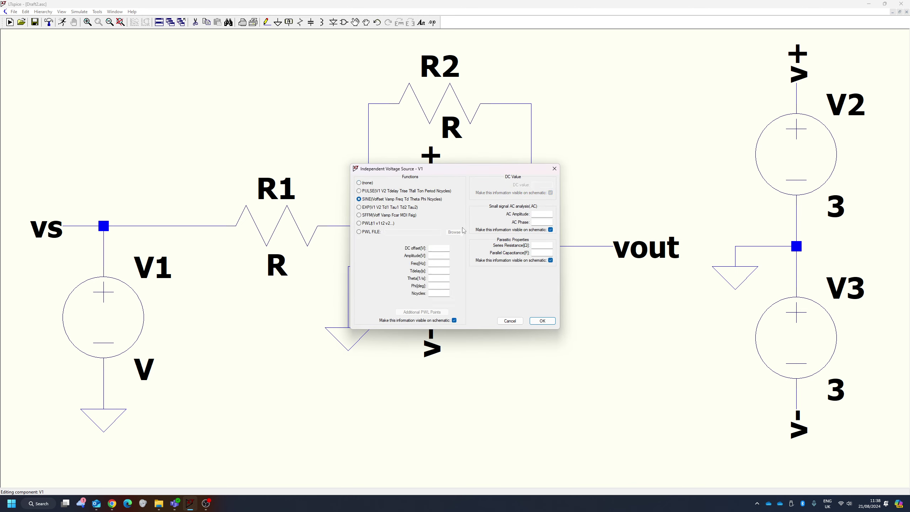
{"action": "left_click", "coordinate": [439, 255]}
{"action": "type", "text": "25m"}
{"action": "key", "text": "Return"}
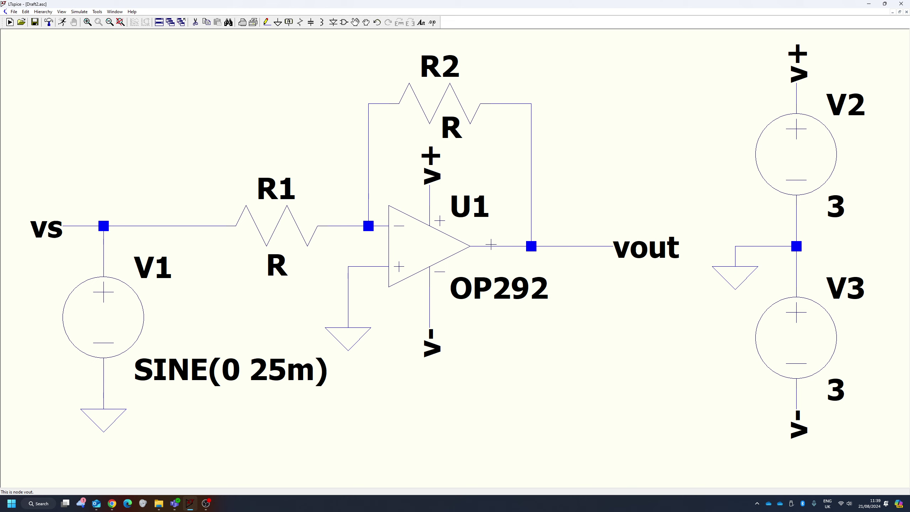
Open Calculator, work out the required gain as 1 ÷ 0.25, and return to the LTspice schematic.
{"action": "key", "text": "super"}
{"action": "type", "text": "cal"}
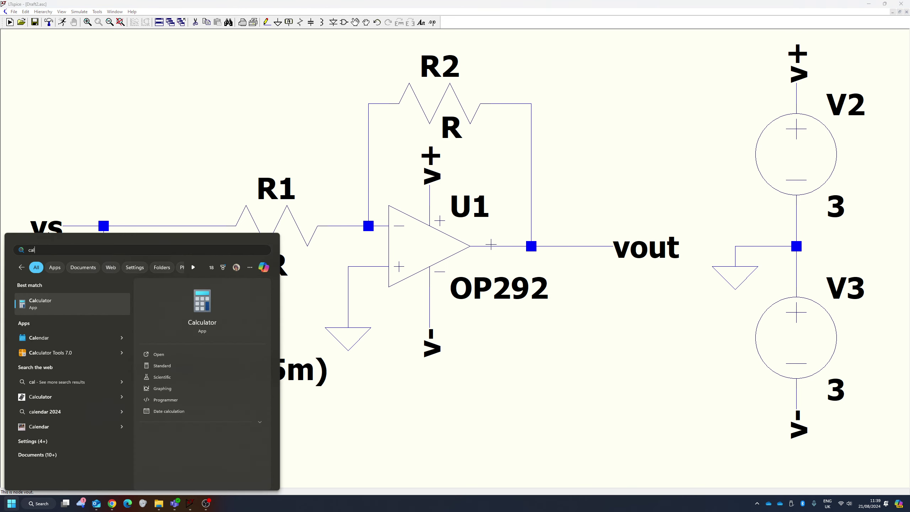
{"action": "key", "text": "Return"}
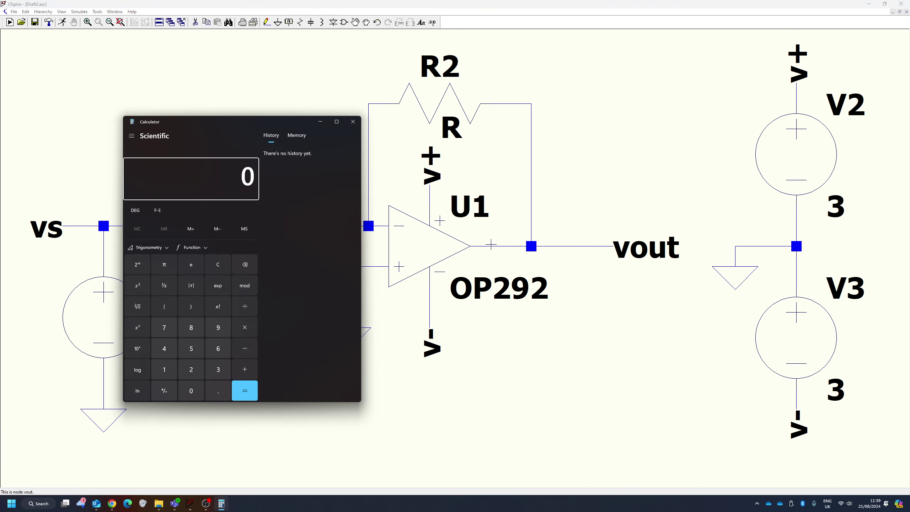
{"action": "type", "text": "1"}
{"action": "type", "text": "0.25"}
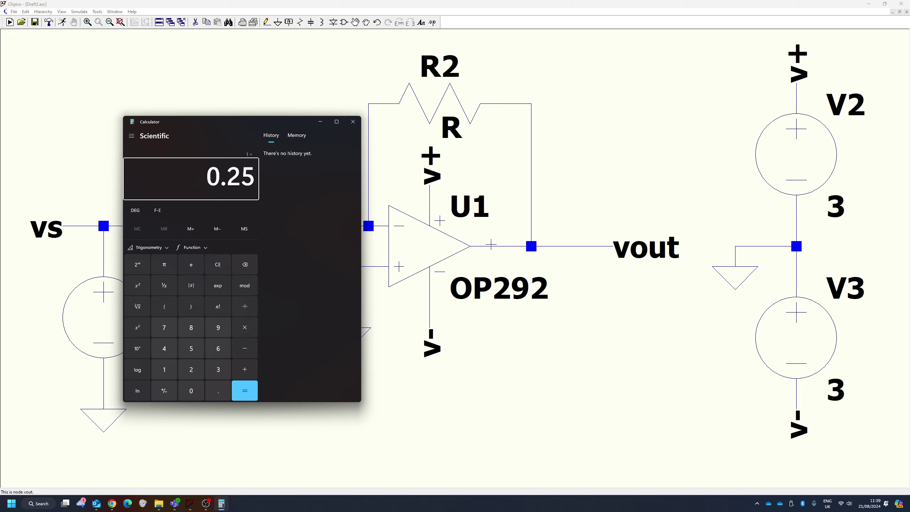
{"action": "key", "text": "Return"}
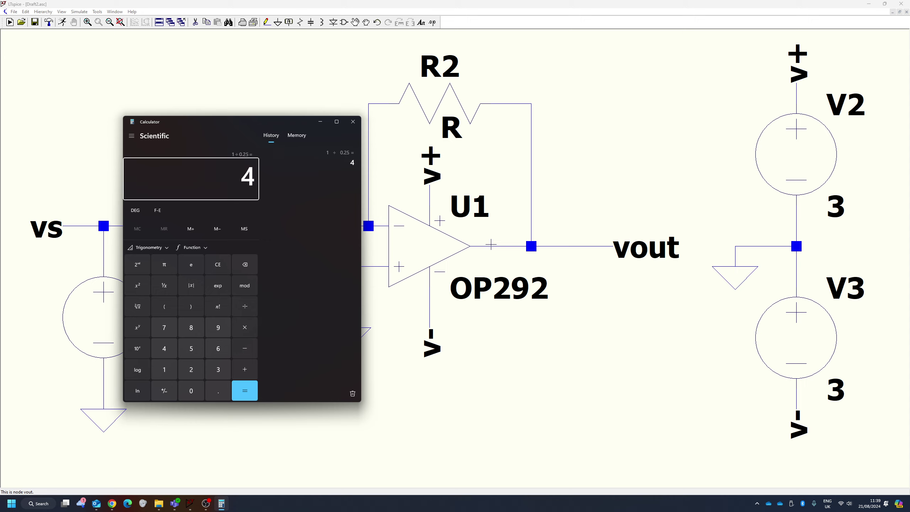
{"action": "left_click", "coordinate": [559, 373]}
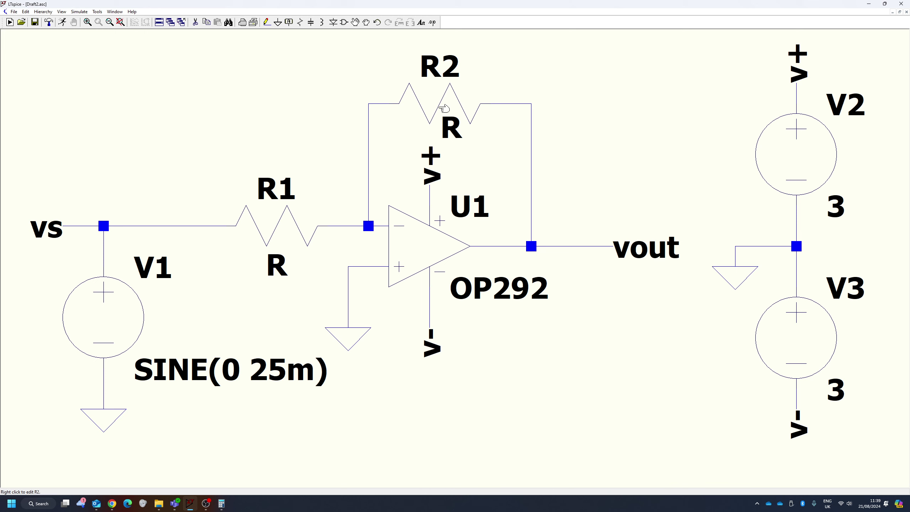
Switch to Chrome, search for "standard resistor values table" in a new tab and open The Engineering ToolBox chart image.
{"action": "left_click", "coordinate": [112, 503]}
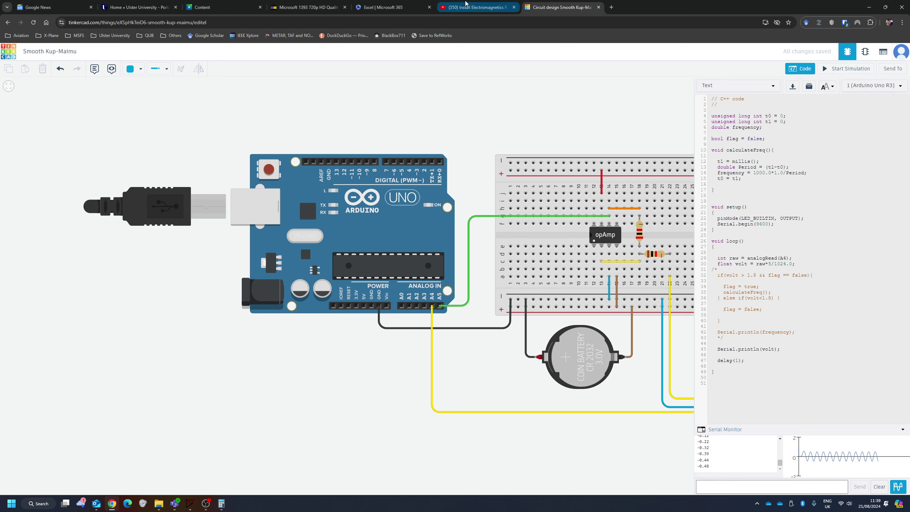
{"action": "left_click", "coordinate": [611, 7]}
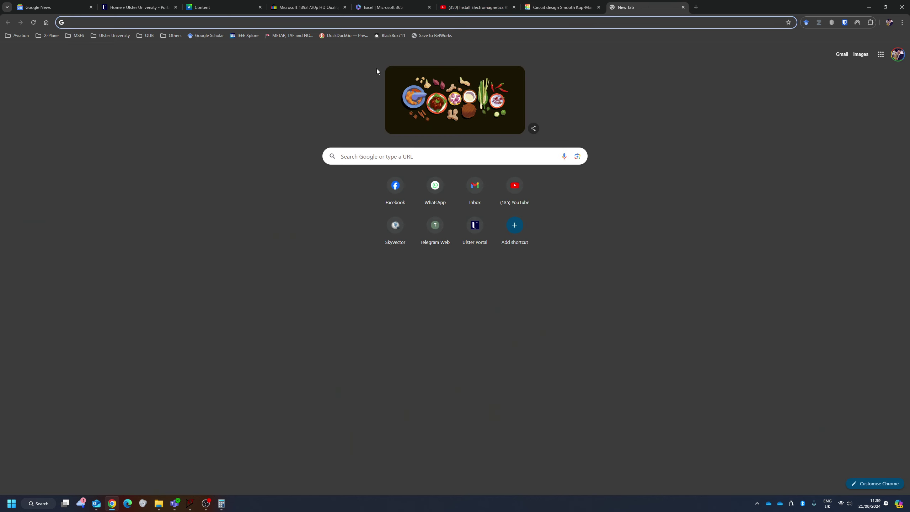
{"action": "type", "text": "standa"}
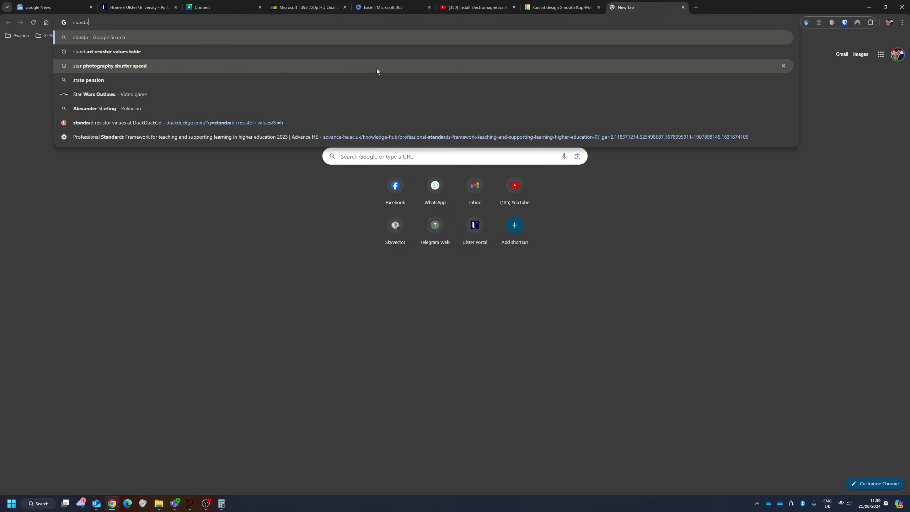
{"action": "type", "text": "rd resistor values table"}
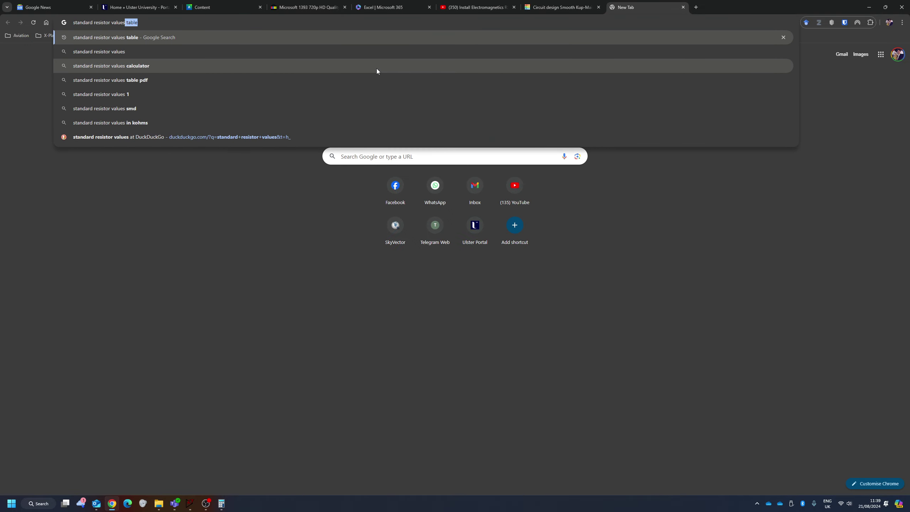
{"action": "key", "text": "Return"}
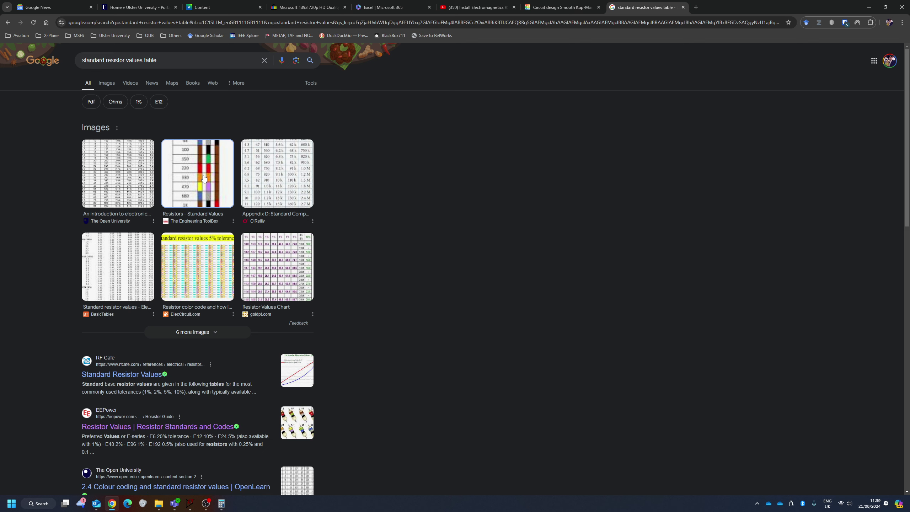
{"action": "left_click", "coordinate": [198, 173]}
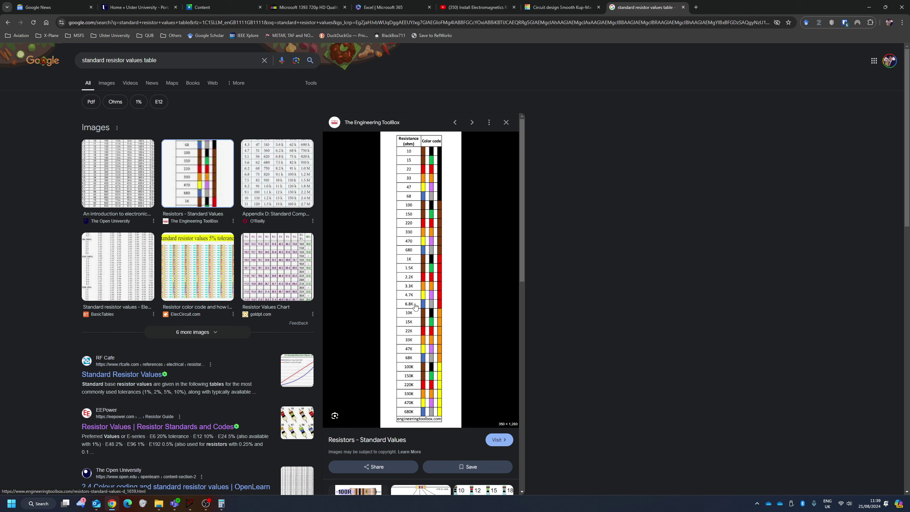
Switch to Calculator and compute the resistor ratio 6.8 ÷ 1.5.
{"action": "left_click", "coordinate": [221, 504]}
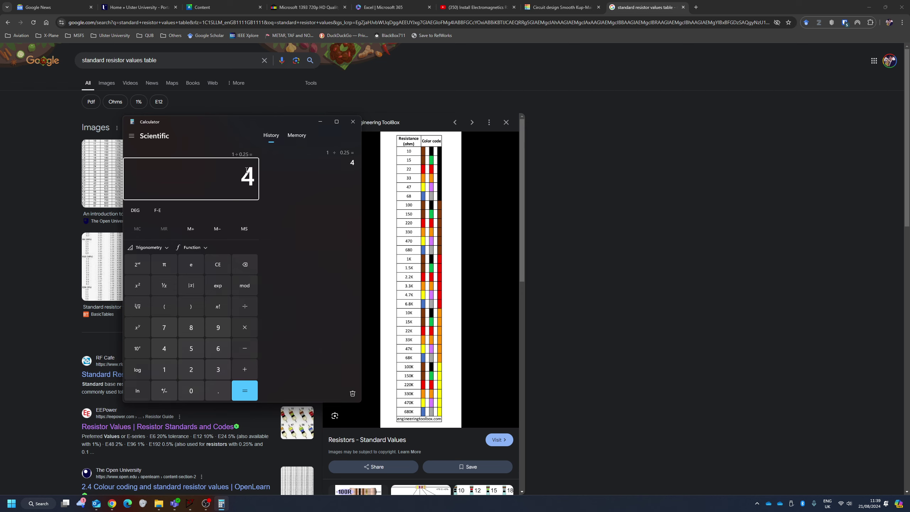
{"action": "type", "text": "6.8"}
{"action": "key", "text": "slash"}
{"action": "type", "text": "1.5"}
{"action": "key", "text": "Return"}
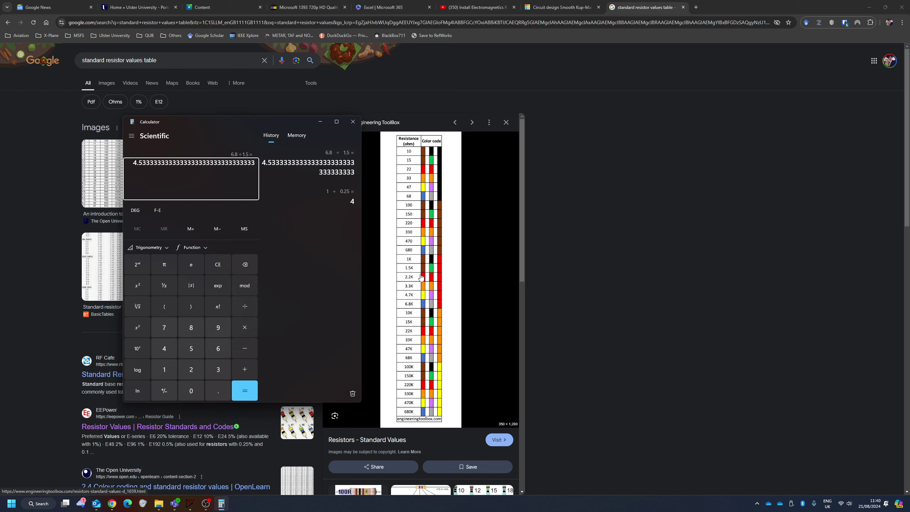
Compute the alternative resistor ratios 4.7 ÷ 1.5 and 10 ÷ 2.2.
{"action": "type", "text": "4."}
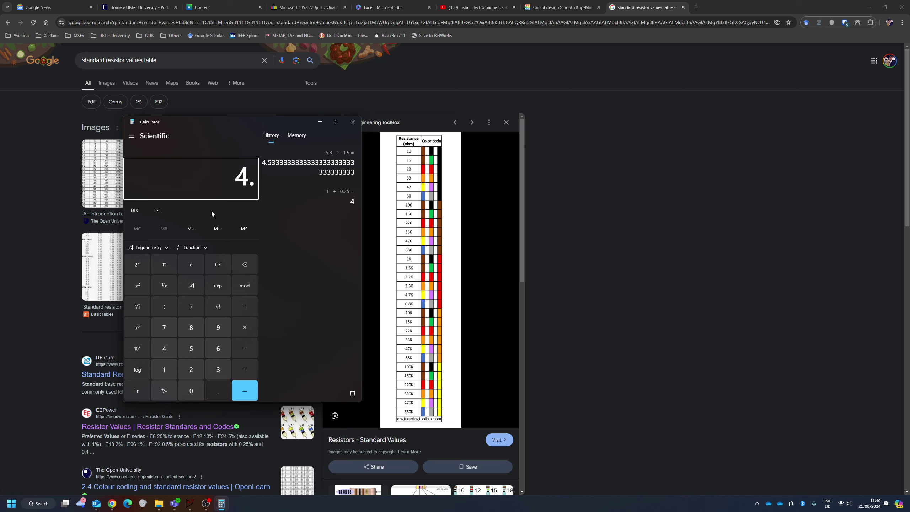
{"action": "type", "text": "7/1."}
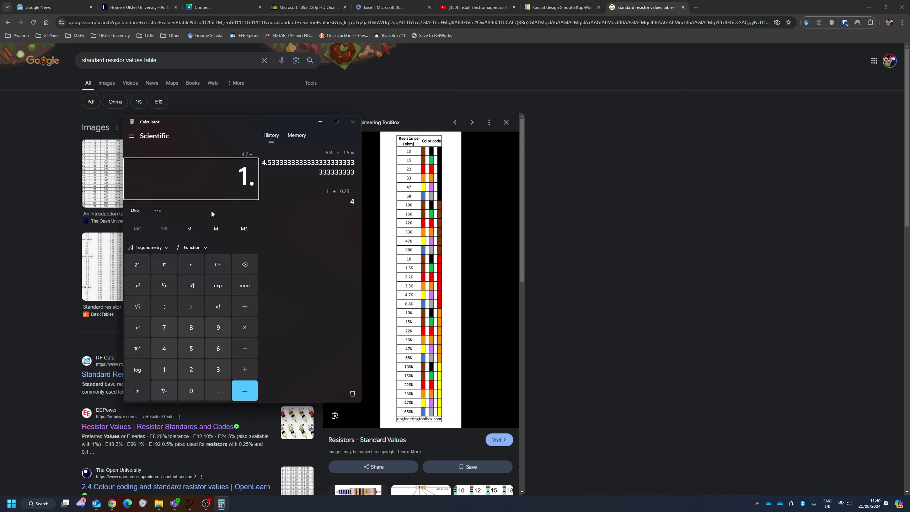
{"action": "type", "text": "5"}
{"action": "key", "text": "Return"}
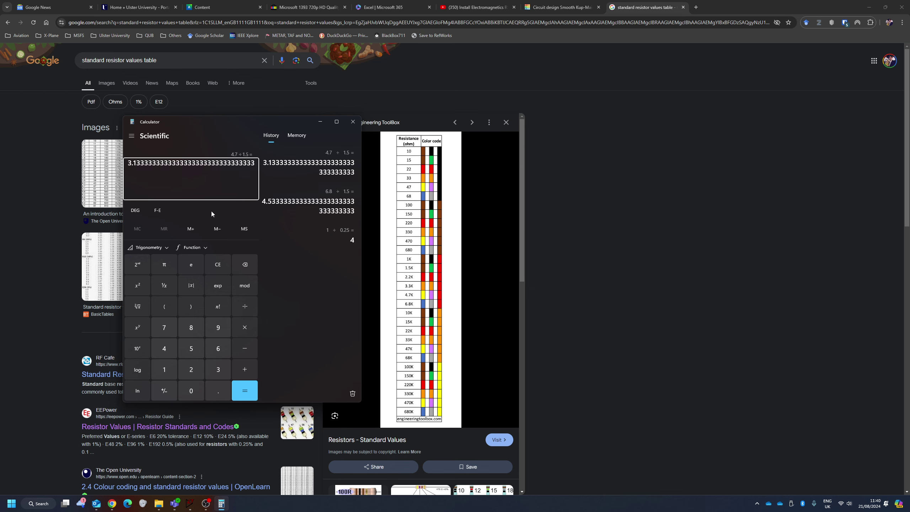
{"action": "type", "text": "10"}
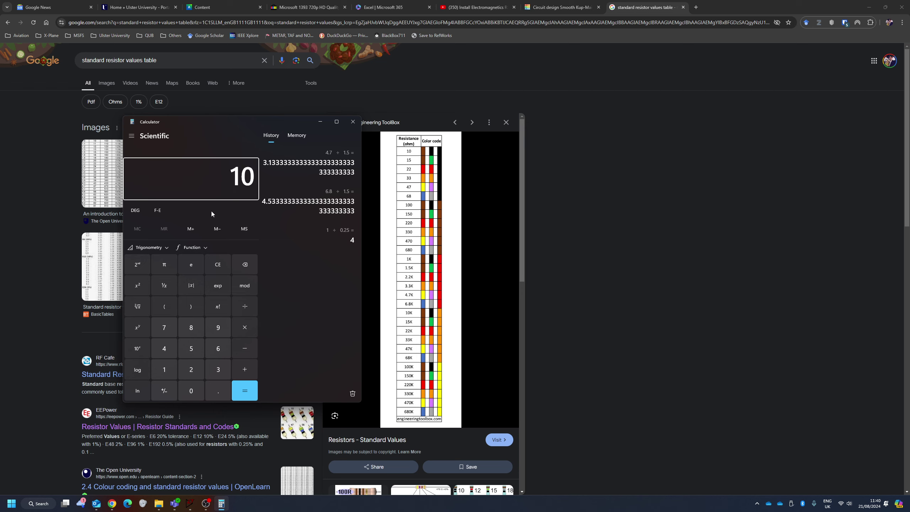
{"action": "type", "text": "/"}
{"action": "type", "text": "2.2"}
{"action": "key", "text": "Return"}
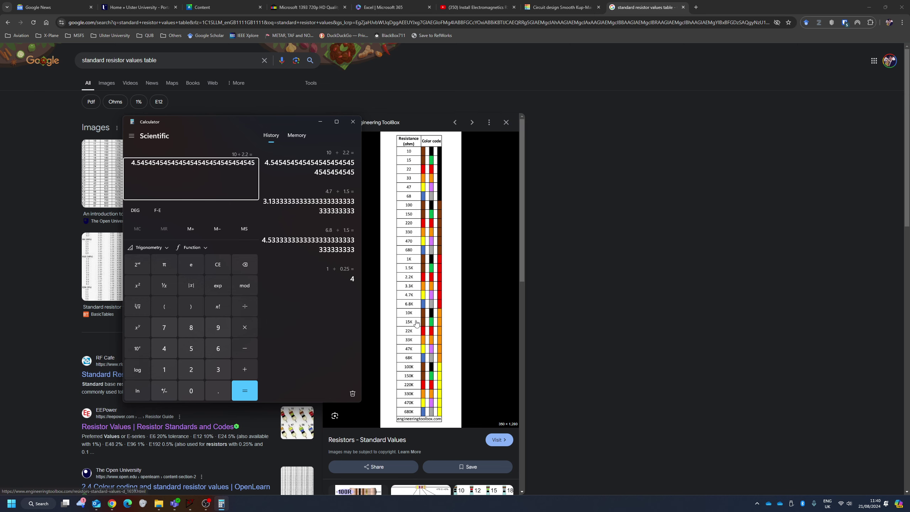
Return to LTspice, set R2's resistance to 10k and move its value label above the resistor, beside the R2 name.
{"action": "key", "text": "alt+Tab"}
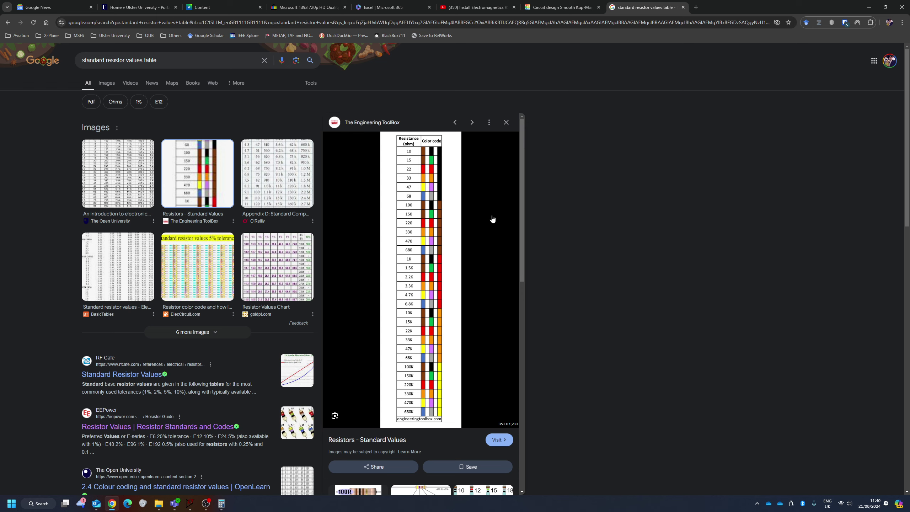
{"action": "key", "text": "alt+Tab"}
{"action": "key", "text": "alt+Tab"}
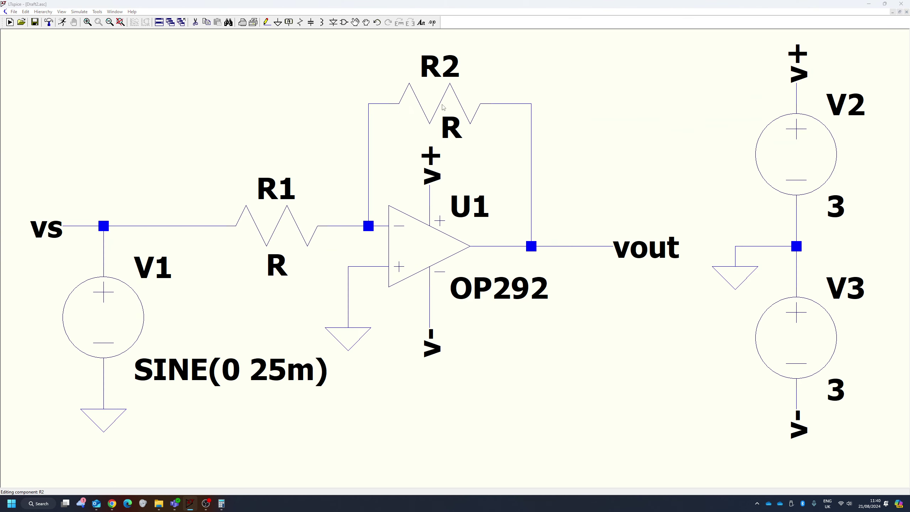
{"action": "right_click", "coordinate": [443, 107]}
{"action": "type", "text": "1"}
{"action": "key", "text": "Return"}
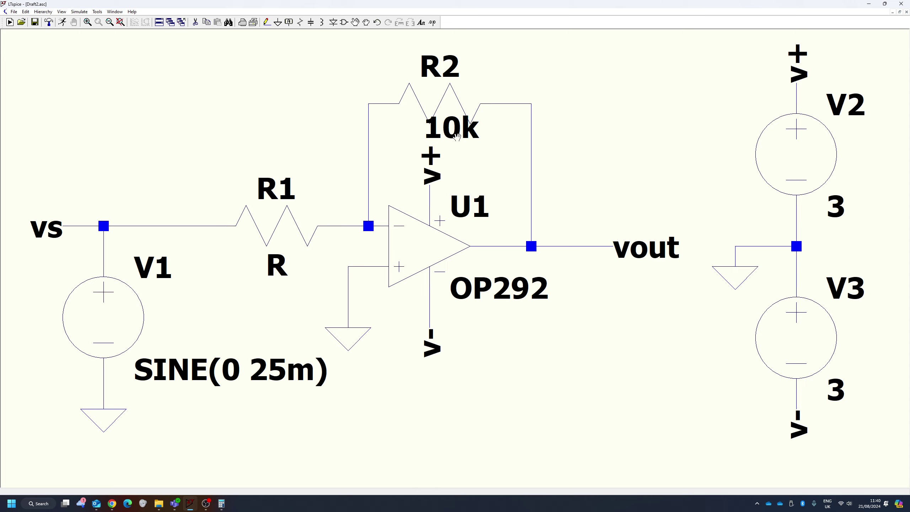
{"action": "left_click_drag", "start_coordinate": [455, 130], "coordinate": [494, 63]}
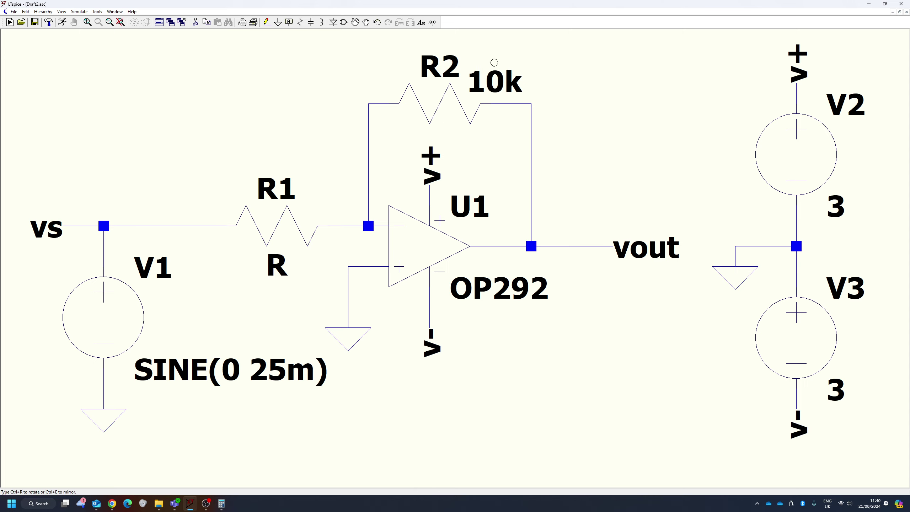
Set R1's resistance to 2k2.
{"action": "right_click", "coordinate": [279, 236]}
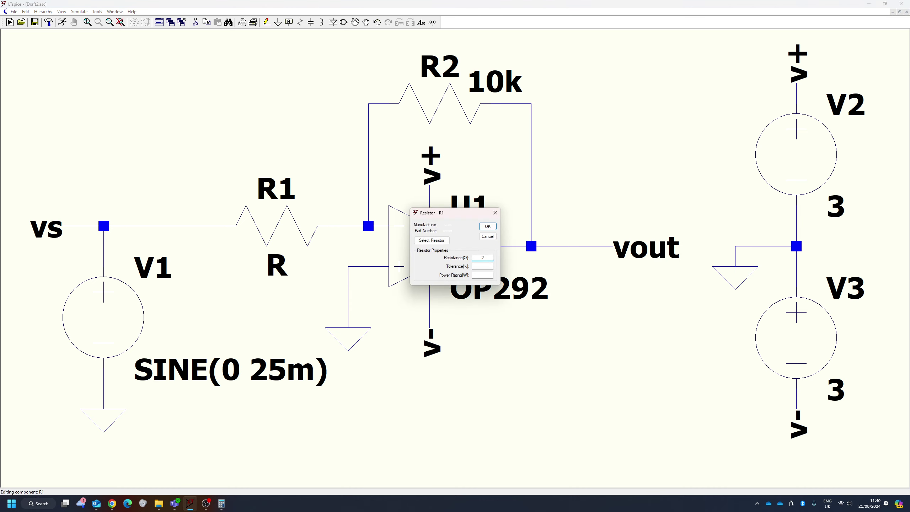
{"action": "type", "text": "2.2k"}
{"action": "key", "text": "BackSpace"}
{"action": "key", "text": "BackSpace"}
{"action": "key", "text": "BackSpace"}
{"action": "key", "text": "BackSpace"}
{"action": "type", "text": "2k2"}
{"action": "key", "text": "Return"}
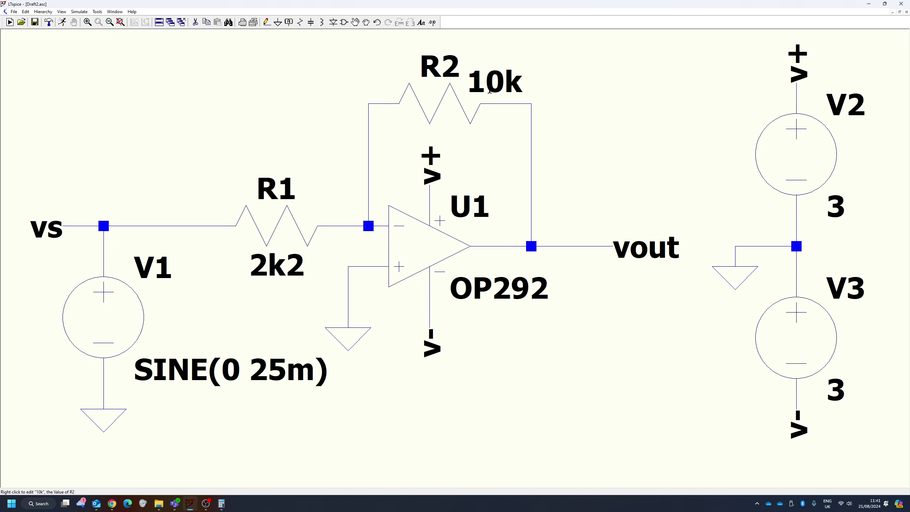
Switch to Calculator, compute the expected output as 0.25 × 4.5, and return to the LTspice schematic.
{"action": "left_click", "coordinate": [222, 504]}
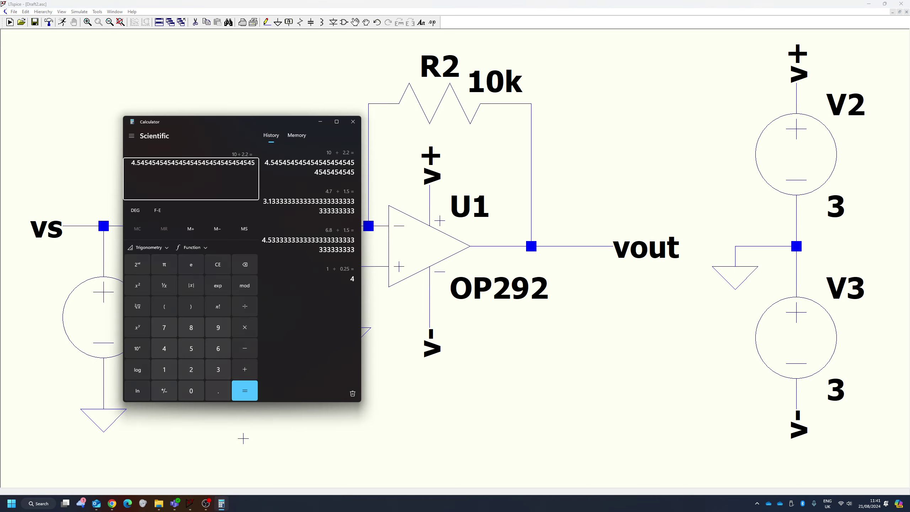
{"action": "type", "text": "25"}
{"action": "key", "text": "BackSpace"}
{"action": "key", "text": "BackSpace"}
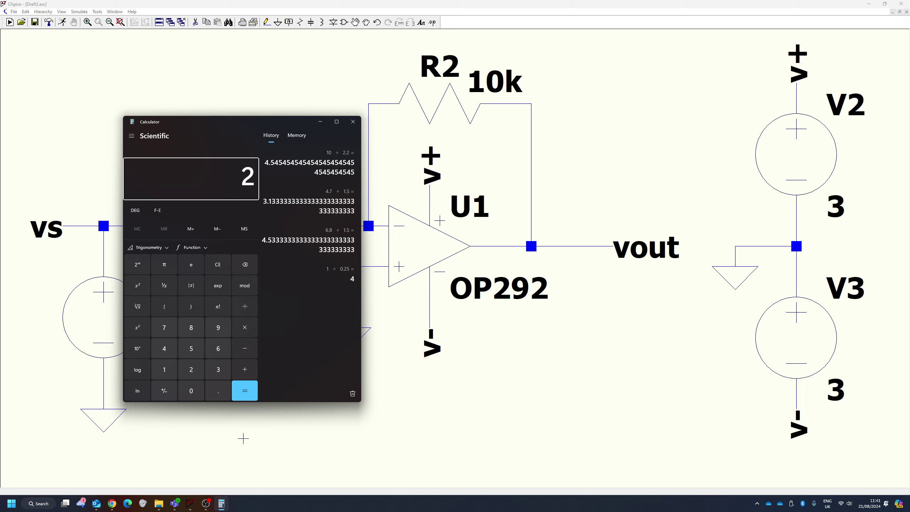
{"action": "type", "text": ".25"}
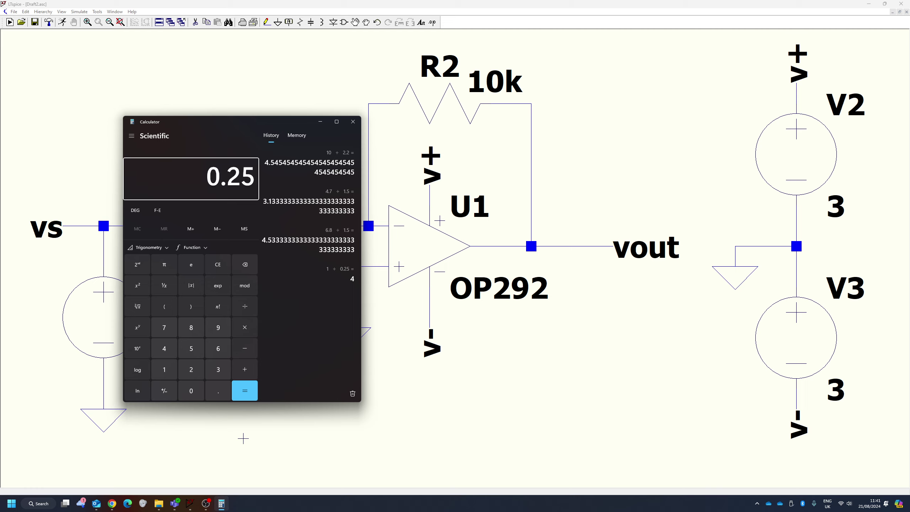
{"action": "type", "text": "*4"}
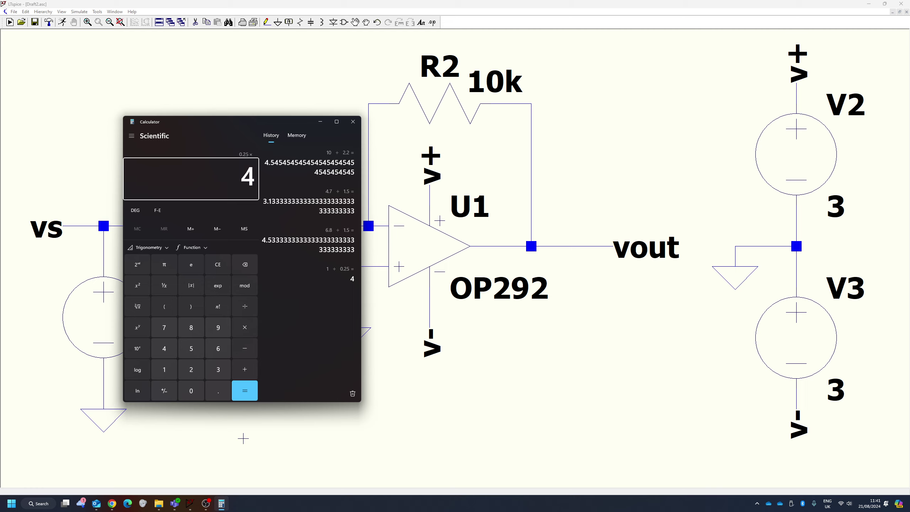
{"action": "type", "text": ".5"}
{"action": "key", "text": "Return"}
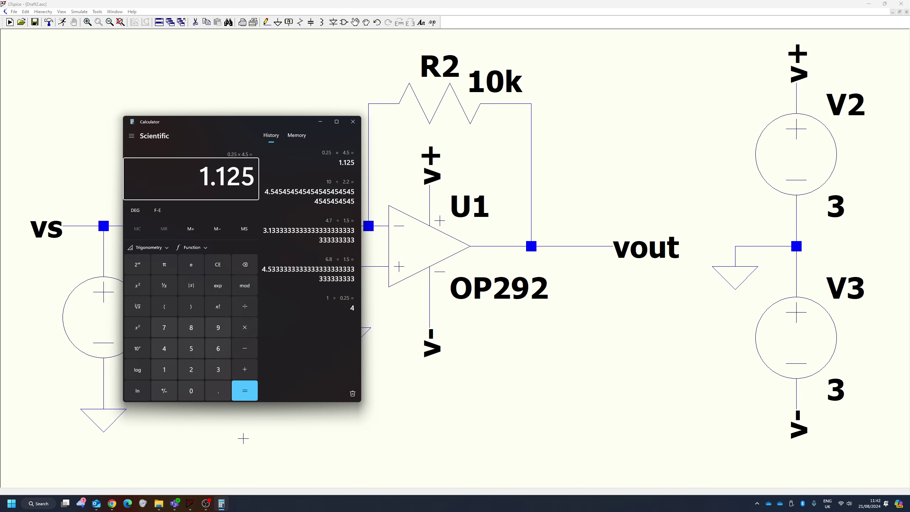
{"action": "key", "text": "alt+Tab"}
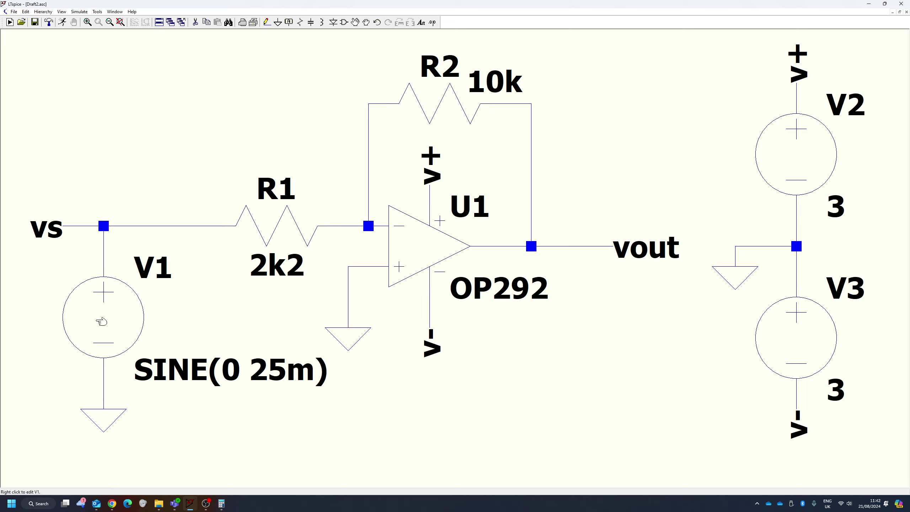
Set the sine frequency of source V1 to 5 Hz.
{"action": "right_click", "coordinate": [96, 318]}
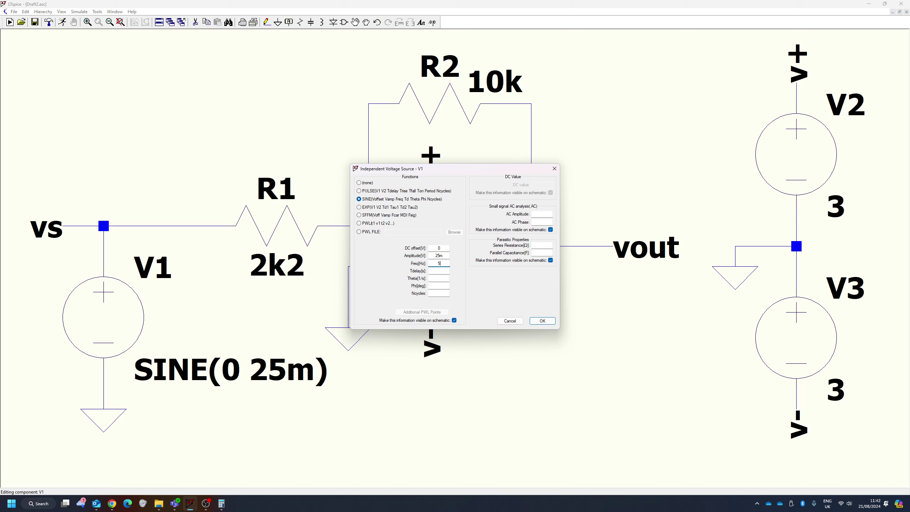
{"action": "left_click", "coordinate": [541, 321]}
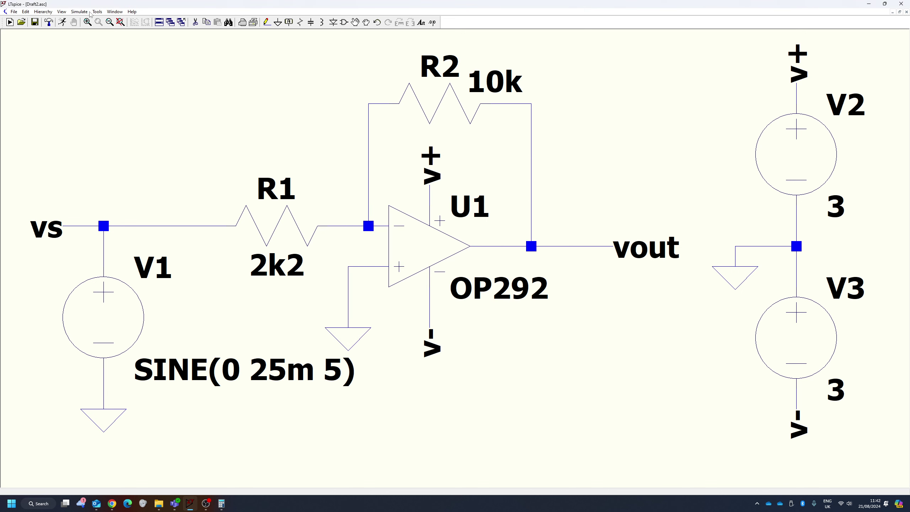
Run a transient simulation with a stop time of 1 and plot the vout and vs voltages.
{"action": "left_click", "coordinate": [63, 23]}
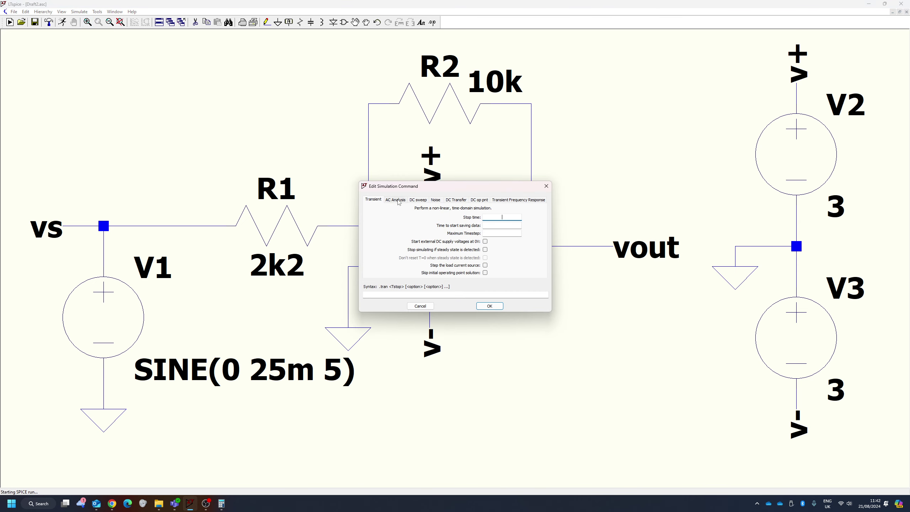
{"action": "type", "text": "1"}
{"action": "left_click", "coordinate": [496, 308]}
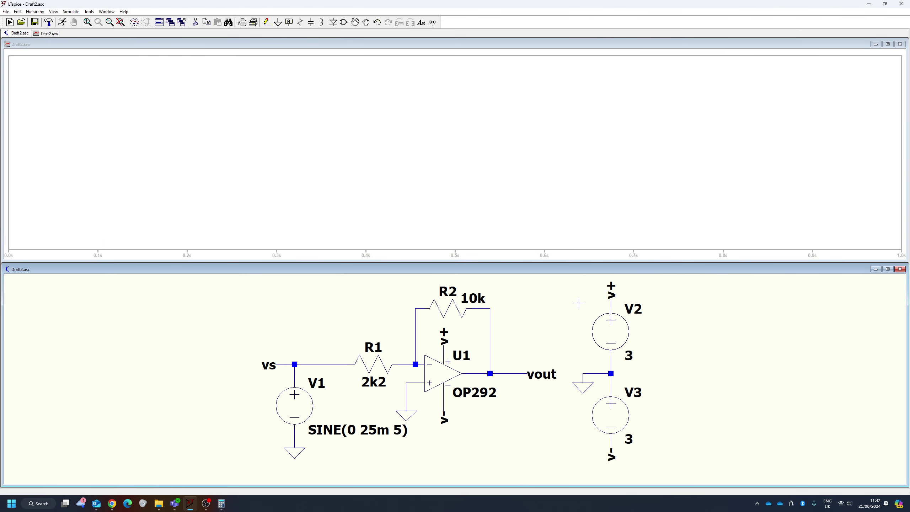
{"action": "left_click", "coordinate": [512, 368]}
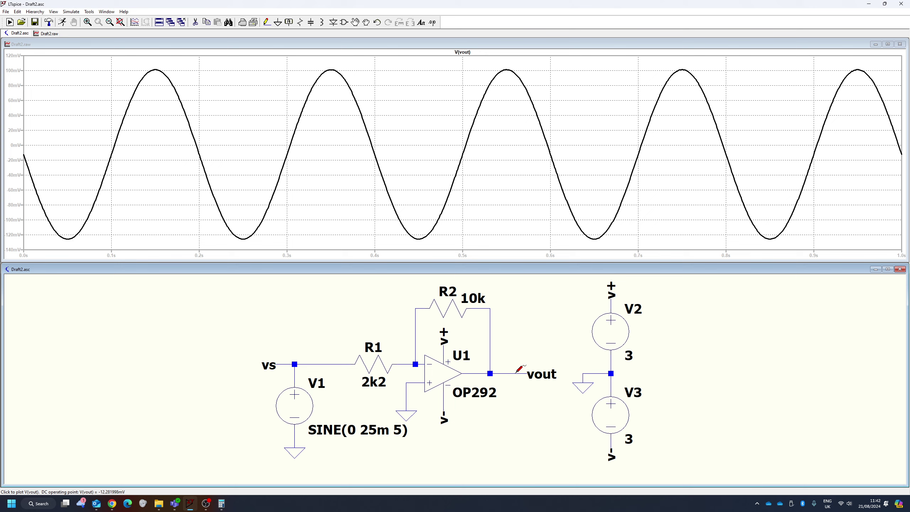
{"action": "left_click", "coordinate": [315, 363]}
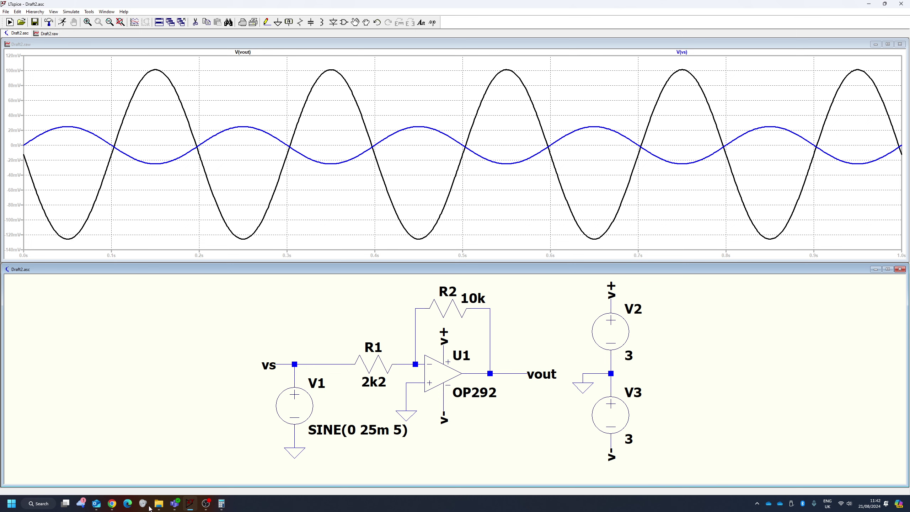
Switch to Calculator, compute the required gain as 1 ÷ 0.025, and return to LTspice.
{"action": "left_click", "coordinate": [222, 504]}
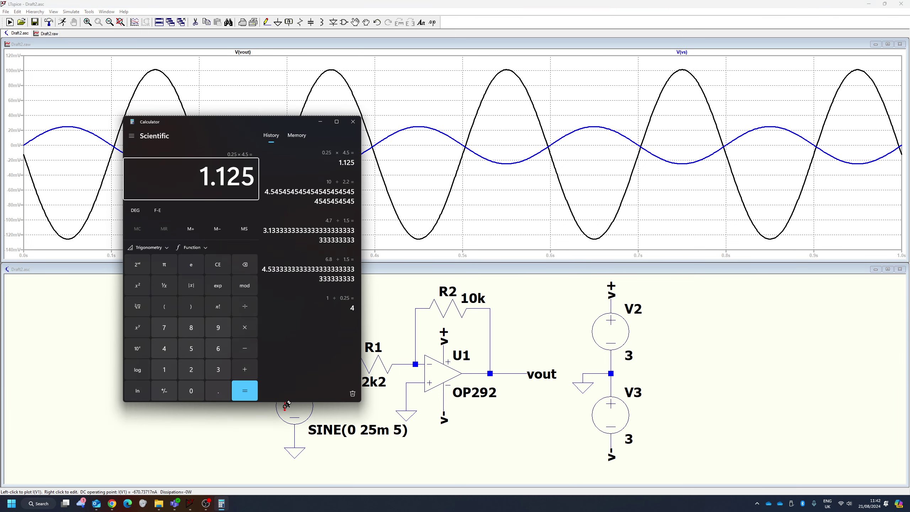
{"action": "type", "text": "0.025"}
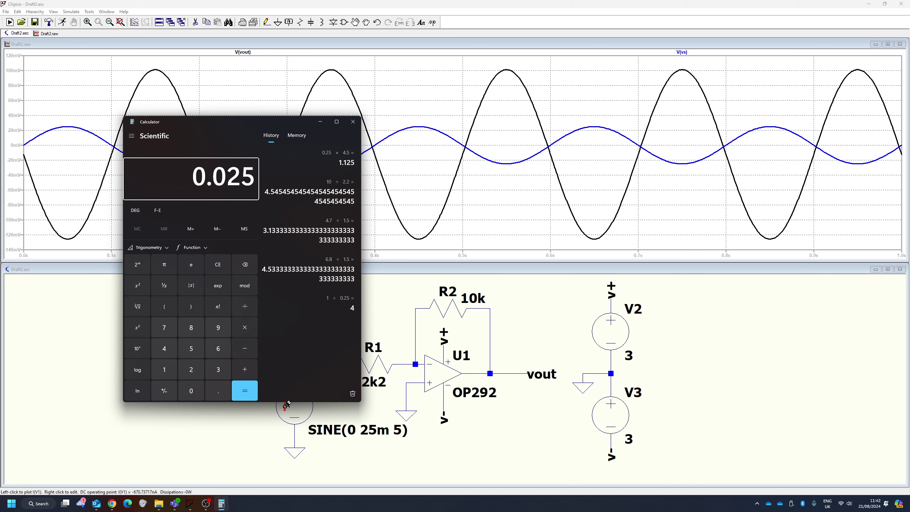
{"action": "left_click", "coordinate": [287, 404]}
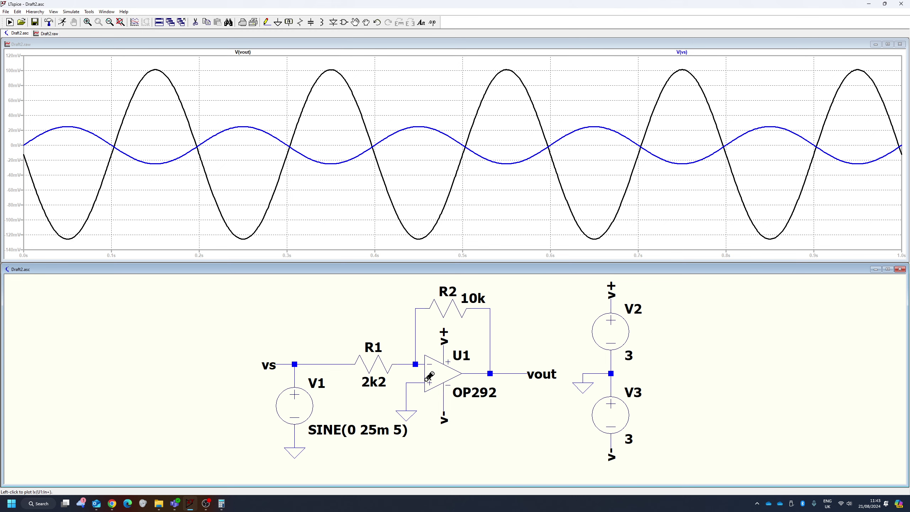
{"action": "key", "text": "alt+Tab"}
{"action": "key", "text": "Escape"}
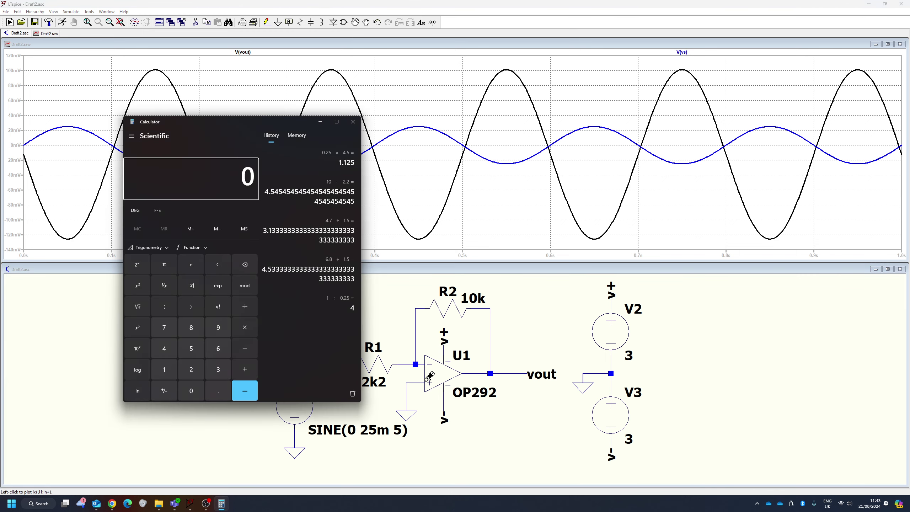
{"action": "type", "text": "1"}
{"action": "type", "text": "0.025"}
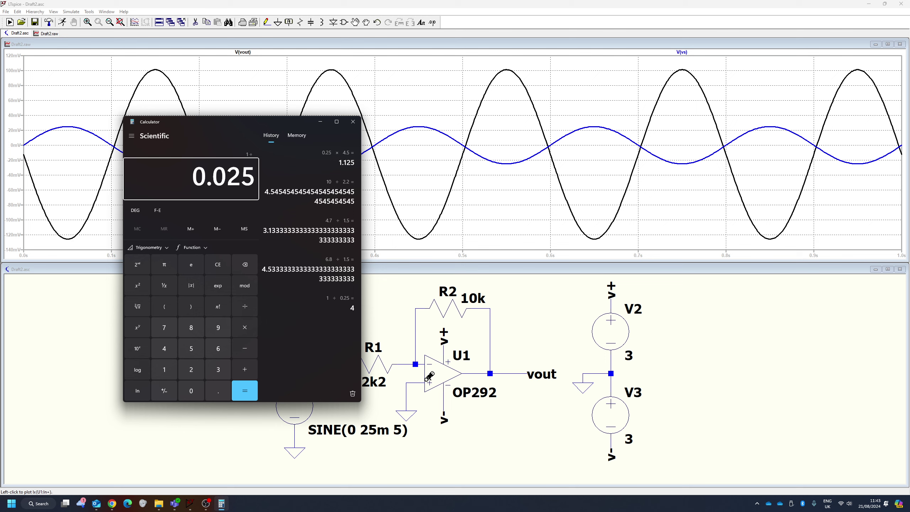
{"action": "key", "text": "Return"}
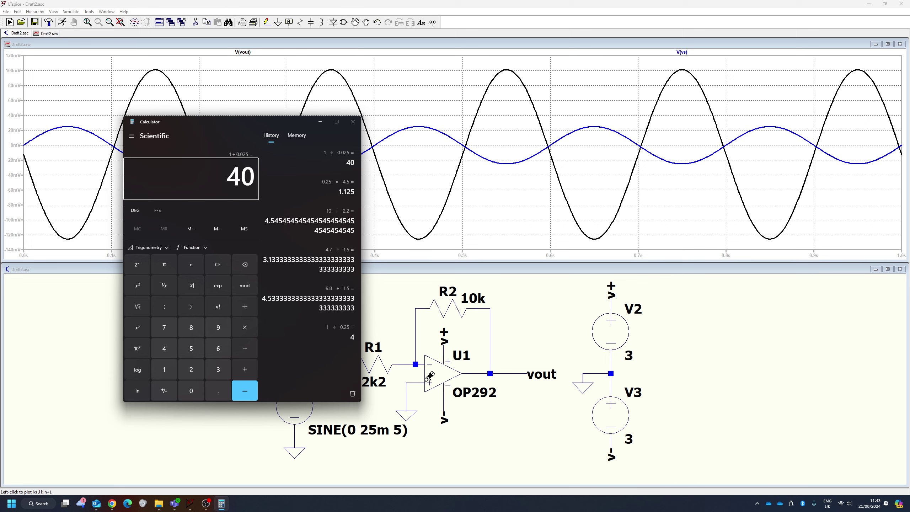
{"action": "key", "text": "alt+Tab"}
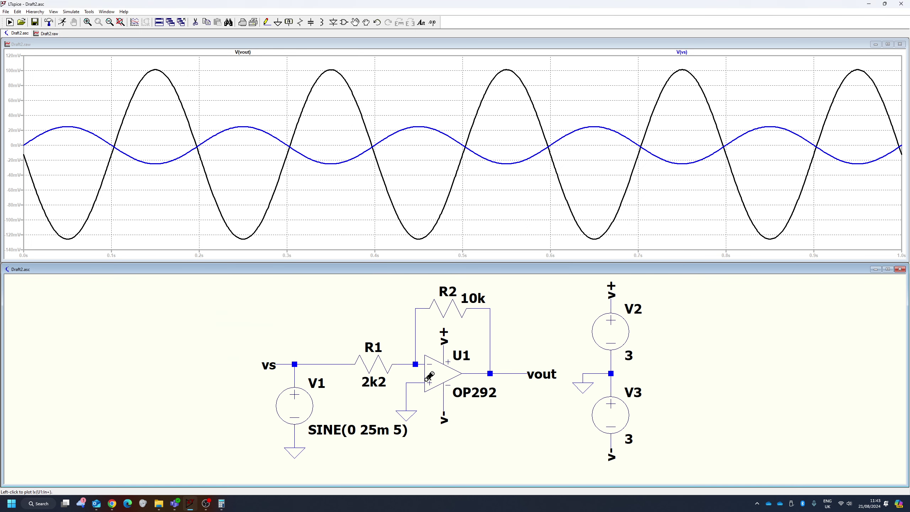
Check the standard resistor values table in the browser and return to LTspice.
{"action": "key", "text": "alt+Tab"}
{"action": "key", "text": "Tab"}
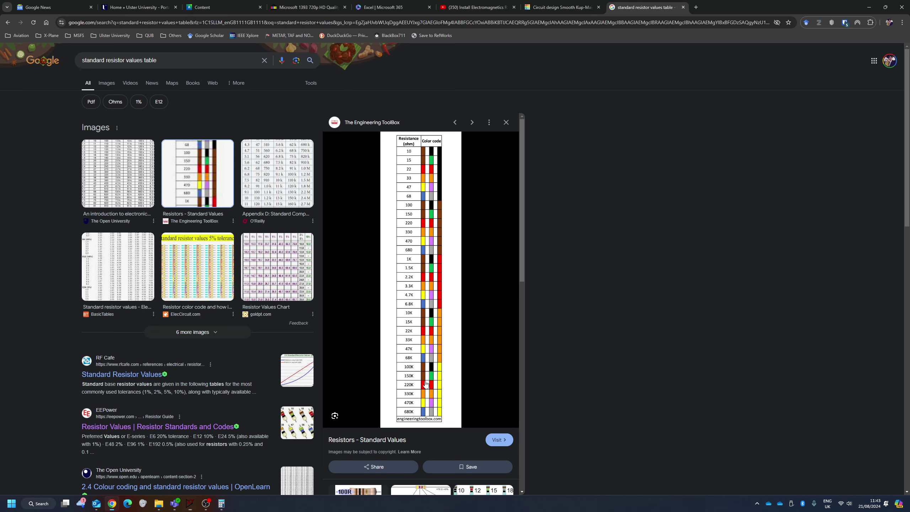
{"action": "key", "text": "alt+Tab"}
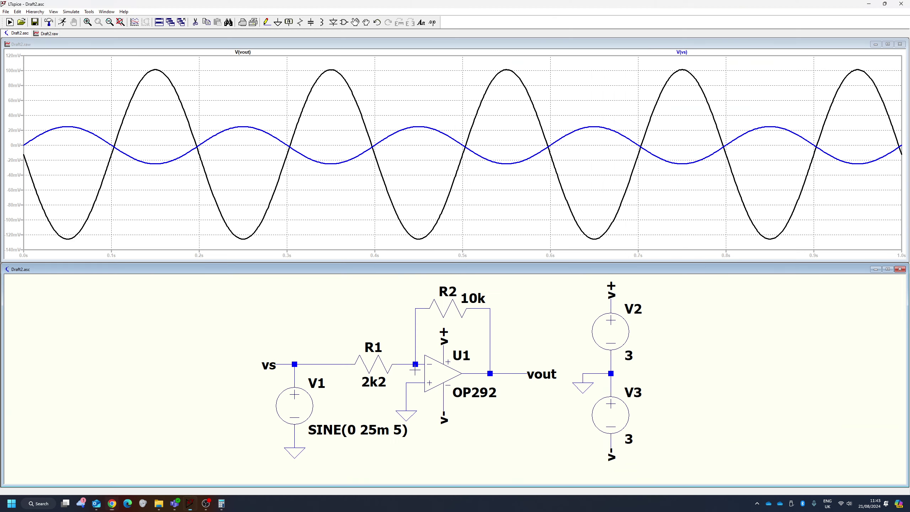
Set R2's resistance to 100k and rerun the simulation.
{"action": "right_click", "coordinate": [446, 315]}
{"action": "type", "text": "100k"}
{"action": "key", "text": "Return"}
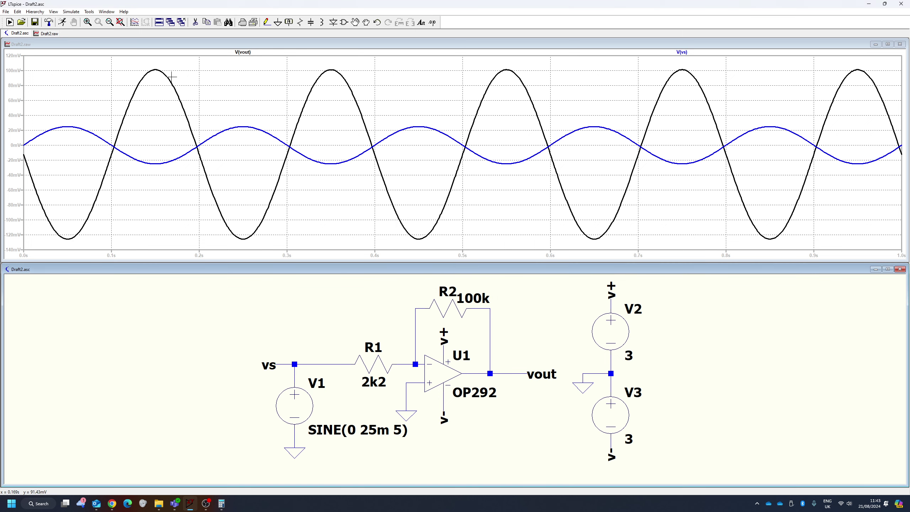
{"action": "left_click", "coordinate": [65, 23]}
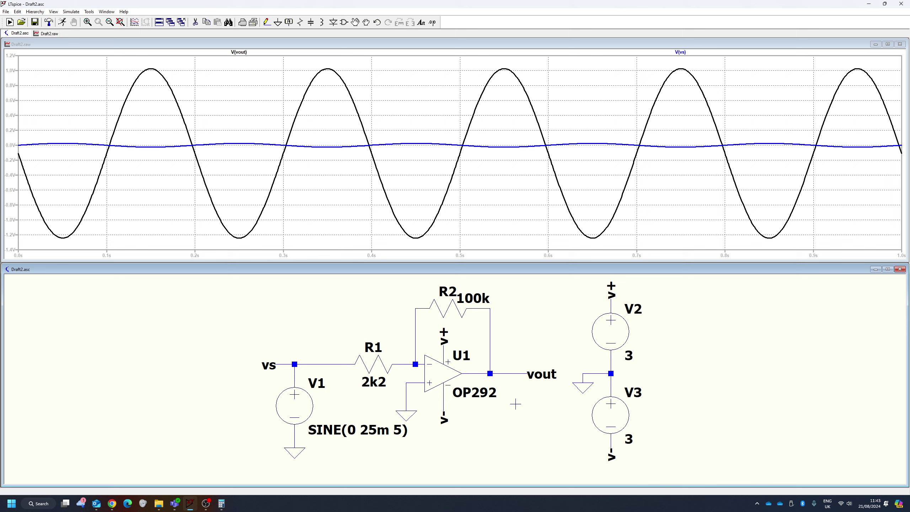
Set R2's resistance to 10k and rerun the simulation.
{"action": "right_click", "coordinate": [454, 311]}
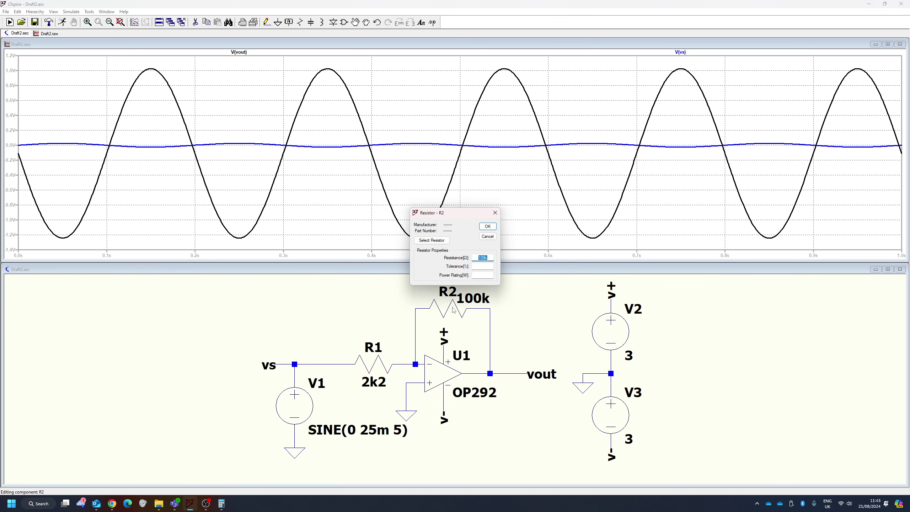
{"action": "type", "text": "10"}
{"action": "key", "text": "Return"}
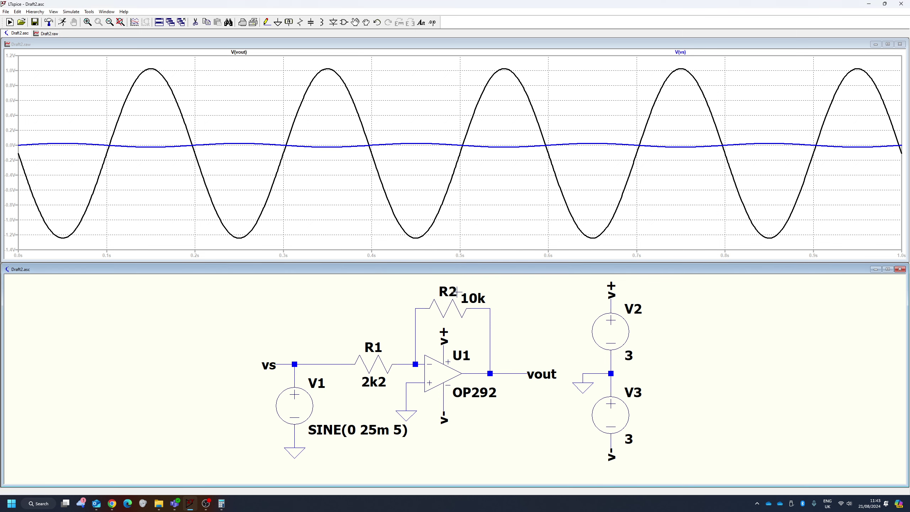
{"action": "left_click", "coordinate": [61, 23]}
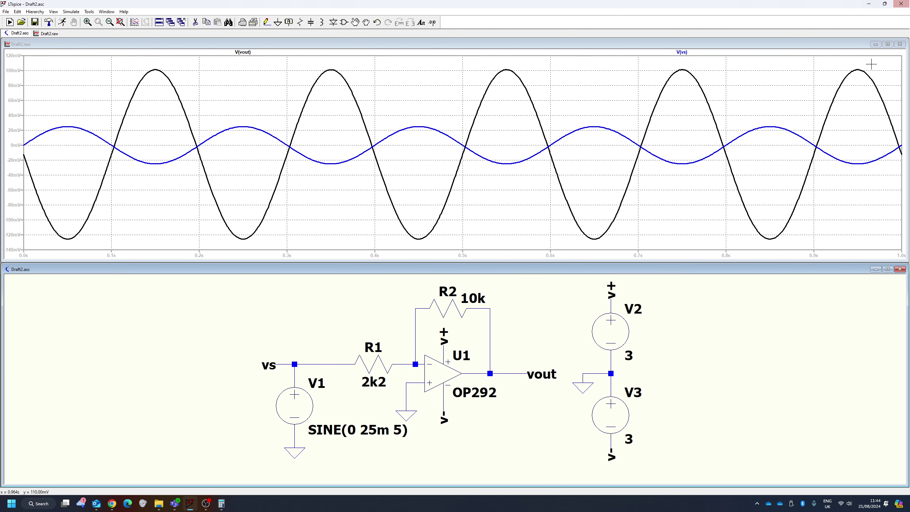
Close the waveform plot and maximize the schematic of the op-amp circuit.
{"action": "left_click", "coordinate": [900, 44]}
{"action": "left_click", "coordinate": [888, 269]}
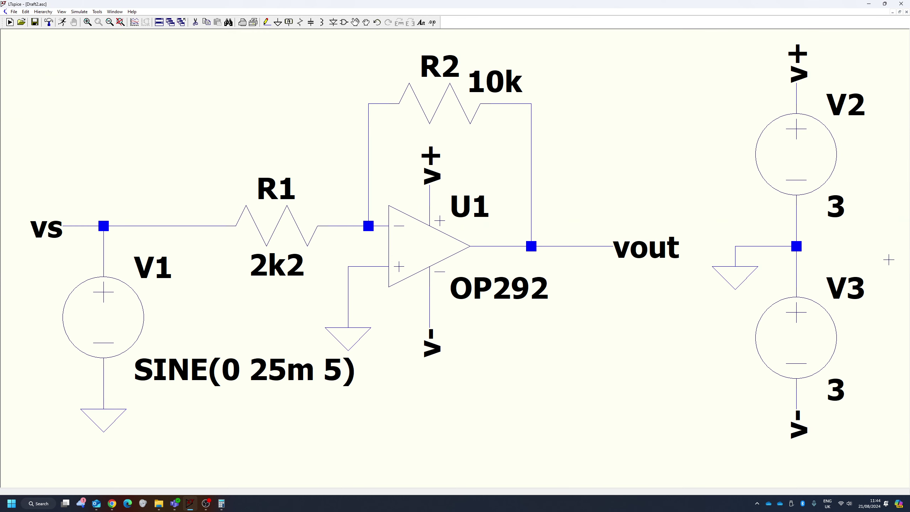
{"action": "scroll", "coordinate": [513, 315], "scroll_direction": "down", "scroll_amount": 3}
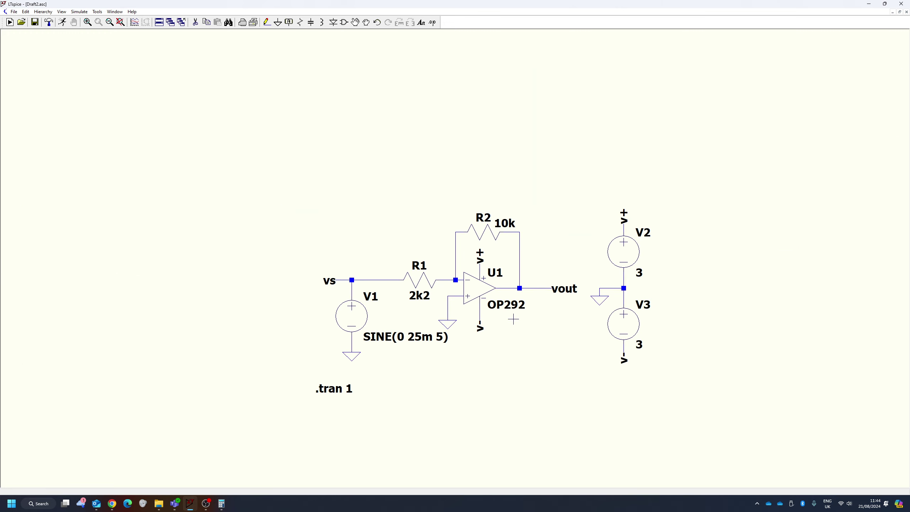
{"action": "scroll", "coordinate": [514, 318], "scroll_direction": "up", "scroll_amount": 2}
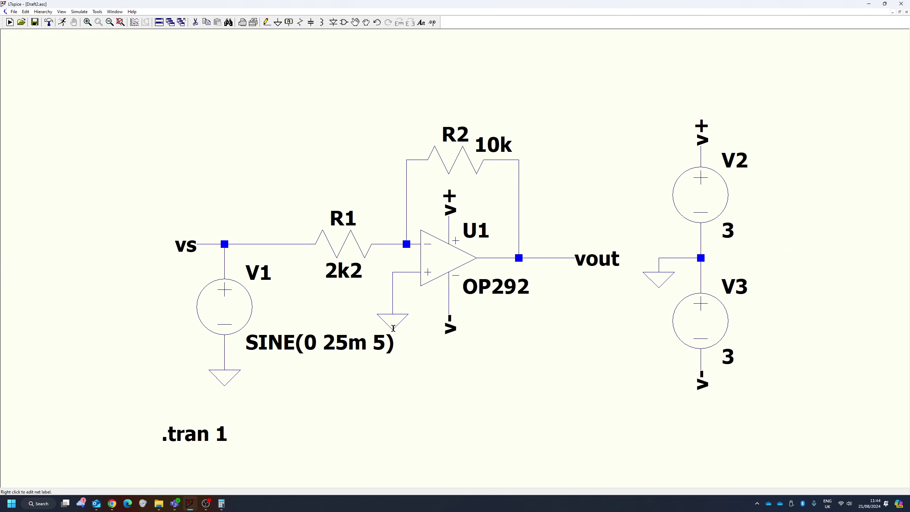
Delete R1, R2, the feedback and input wires around the op-amp, and the ground at its non-inverting input.
{"action": "key", "text": "Delete"}
{"action": "left_click", "coordinate": [401, 245]}
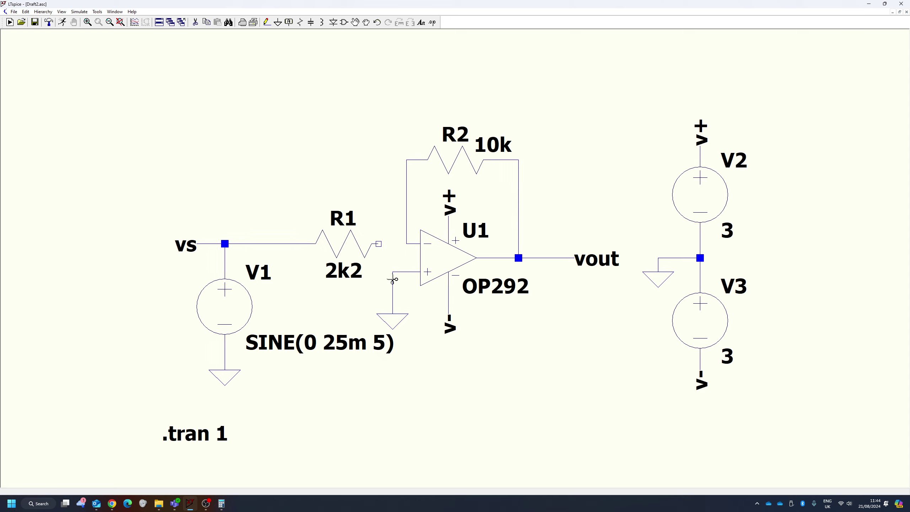
{"action": "left_click", "coordinate": [453, 159]}
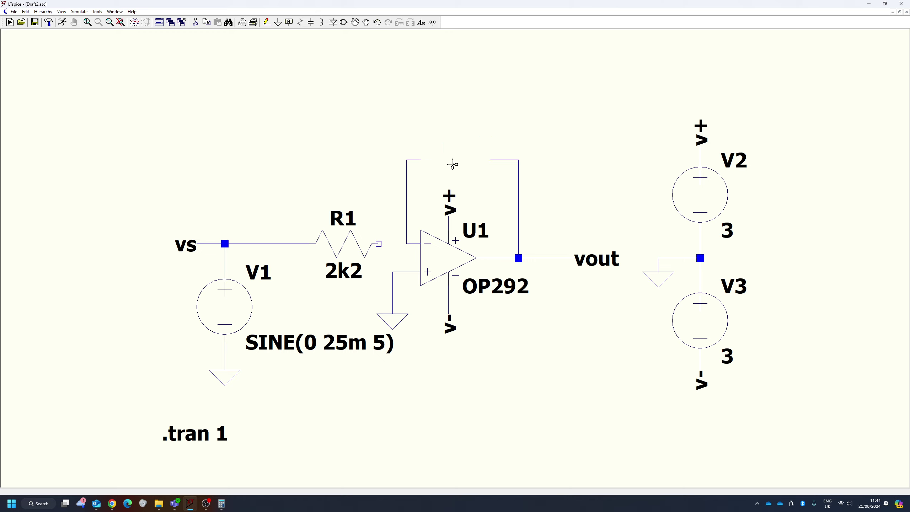
{"action": "left_click", "coordinate": [355, 246]}
{"action": "left_click", "coordinate": [402, 324]}
{"action": "left_click", "coordinate": [393, 298]}
{"action": "left_click", "coordinate": [406, 221]}
{"action": "left_click", "coordinate": [417, 161]}
{"action": "left_click", "coordinate": [519, 188]}
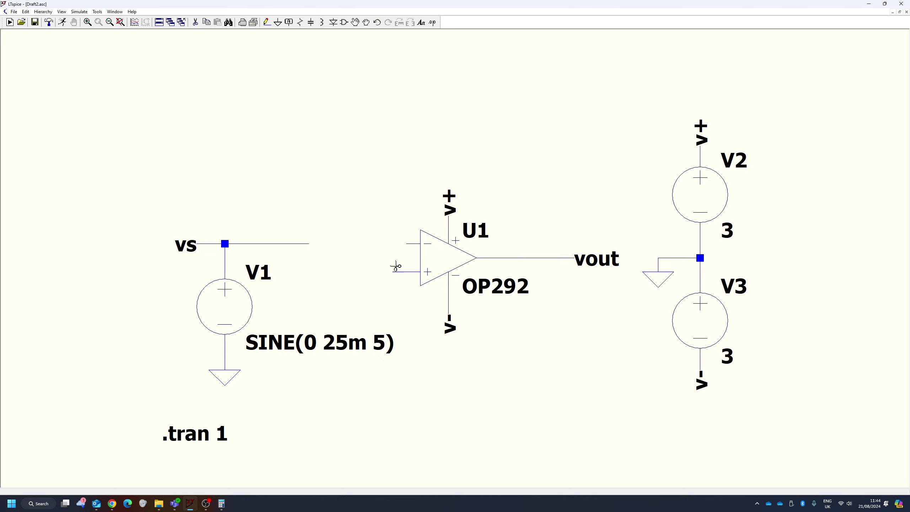
{"action": "left_click", "coordinate": [412, 244]}
{"action": "left_click", "coordinate": [400, 273]}
{"action": "key", "text": "Escape"}
Move V1 with its vs wire, ground and .tran directive away from the op-amp, level with the non-inverting input, and place its SINE text above vs.
{"action": "key", "text": "F7"}
{"action": "left_click_drag", "start_coordinate": [156, 203], "coordinate": [398, 473]}
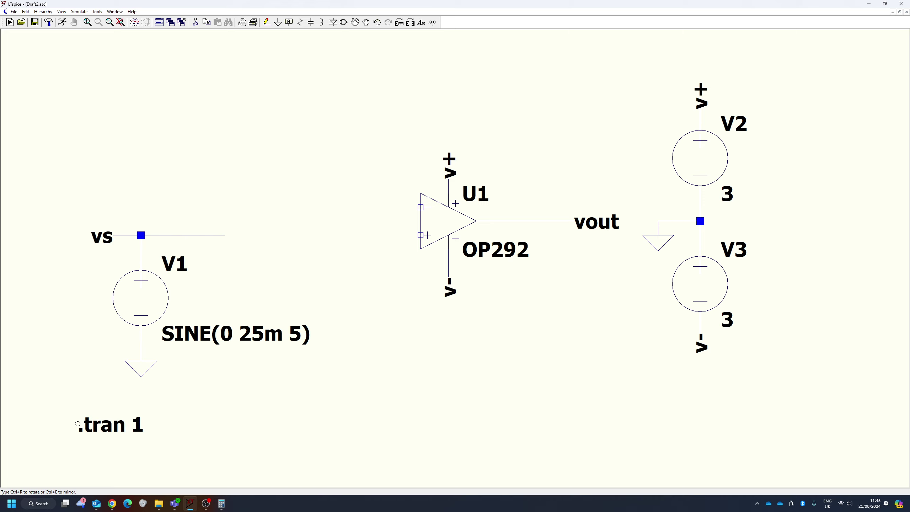
{"action": "left_click", "coordinate": [63, 424]}
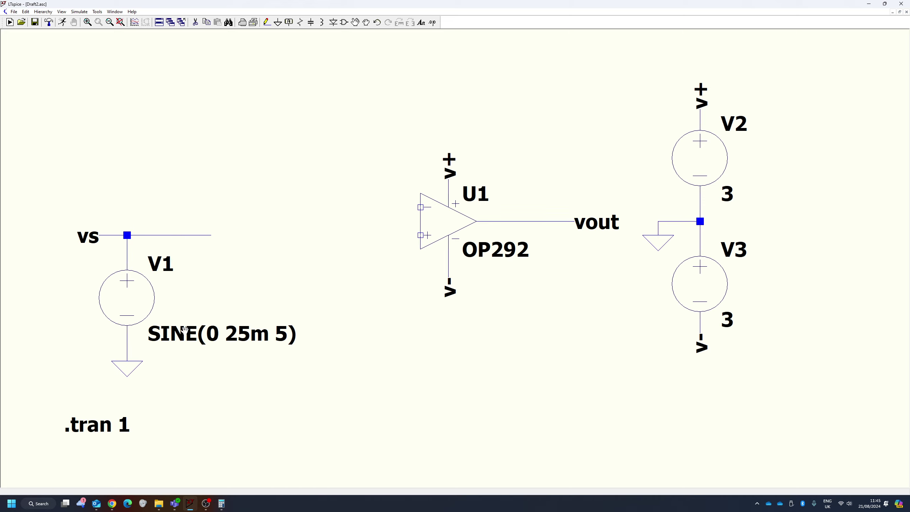
{"action": "left_click", "coordinate": [203, 340]}
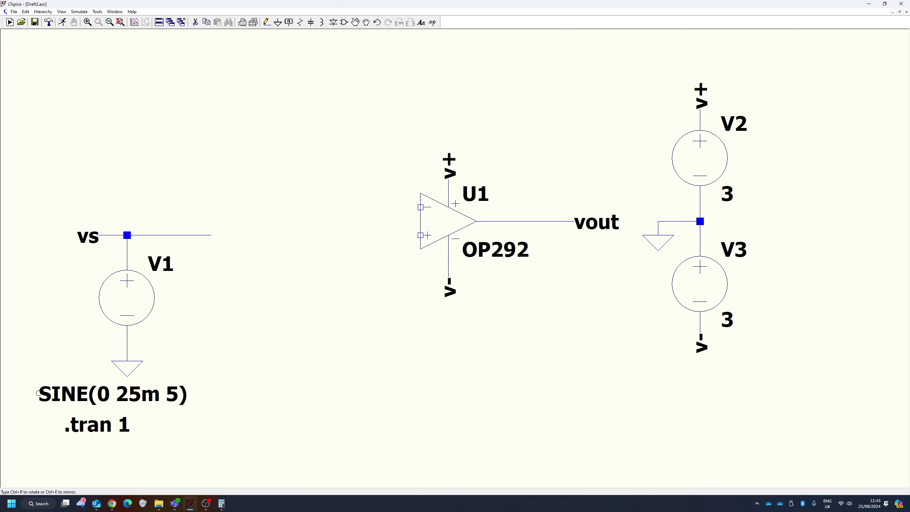
{"action": "left_click", "coordinate": [28, 195]}
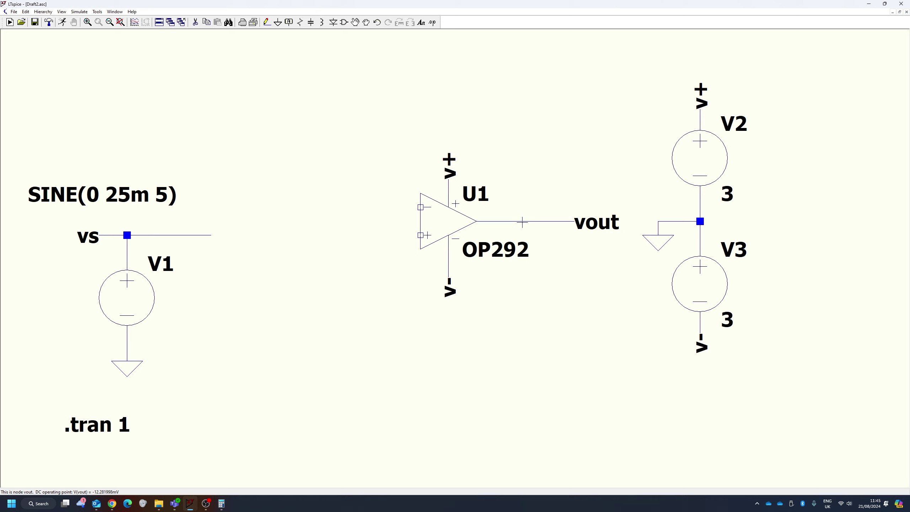
Wire the op-amp's inverting input directly to the vout line with a feedback loop passing above the op-amp.
{"action": "key", "text": "F3"}
{"action": "left_click", "coordinate": [421, 207]}
{"action": "left_click", "coordinate": [393, 137]}
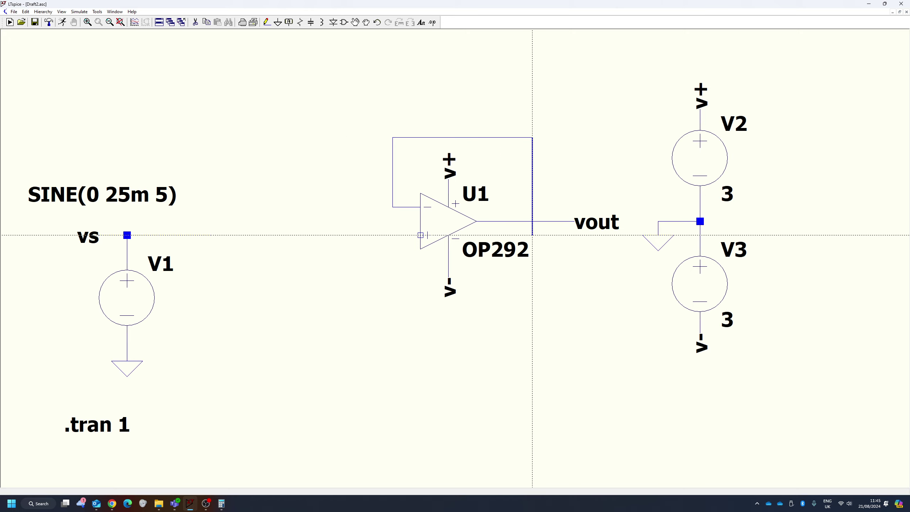
{"action": "left_click", "coordinate": [533, 221]}
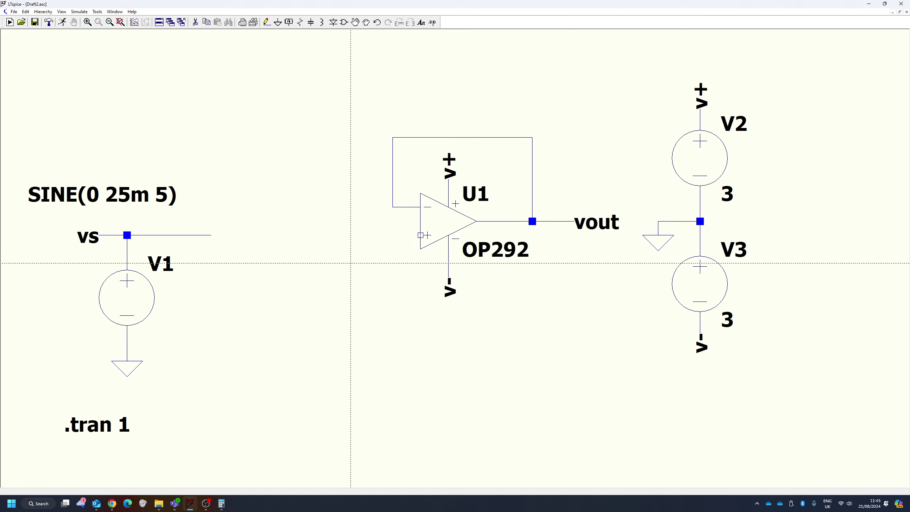
{"action": "key", "text": "Escape"}
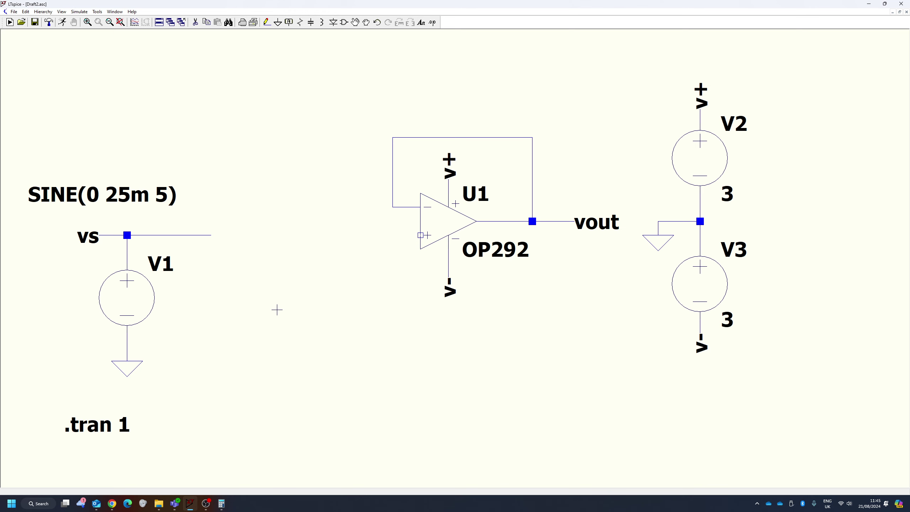
Open the presentation EEE835_Week_3_Amplifiers.pptx from the Week 3 folder in File Explorer.
{"action": "left_click", "coordinate": [161, 507]}
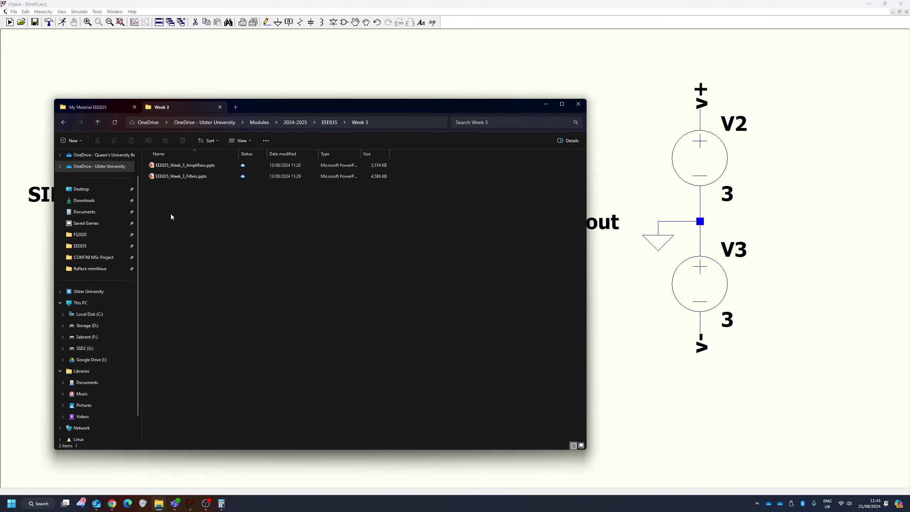
{"action": "double_click", "coordinate": [186, 165]}
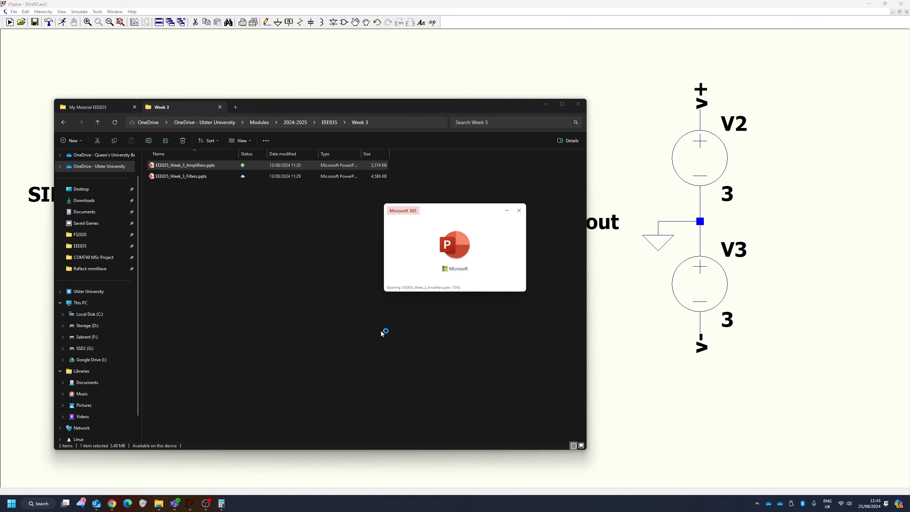
Look through the amplifier slides on op-amp basics and the basic operational amplifier.
{"action": "scroll", "coordinate": [91, 348], "scroll_direction": "down", "scroll_amount": 10}
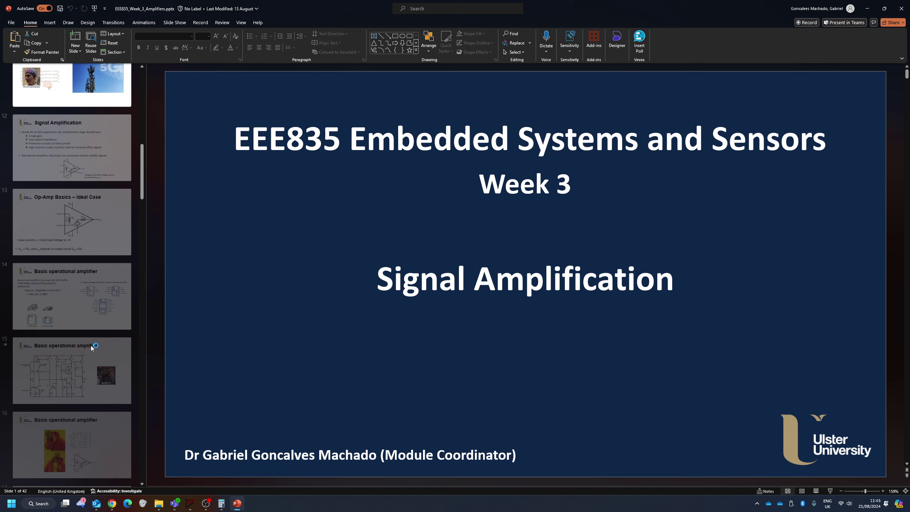
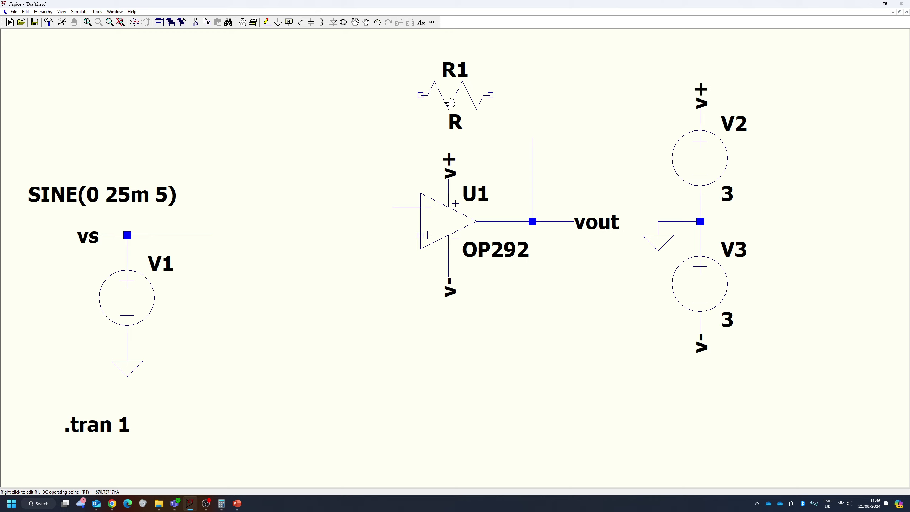
Place resistors R1 and R2 horizontally in line above the op-amp, with R1 on the source side and R2 over the op-amp.
{"action": "left_click_drag", "start_coordinate": [450, 103], "coordinate": [295, 102]}
{"action": "left_click", "coordinate": [301, 95]}
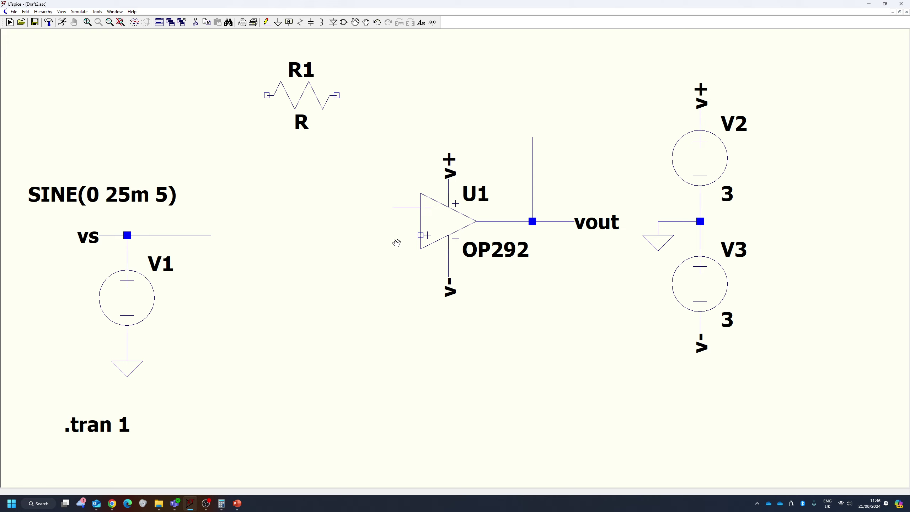
{"action": "key", "text": "ctrl+r"}
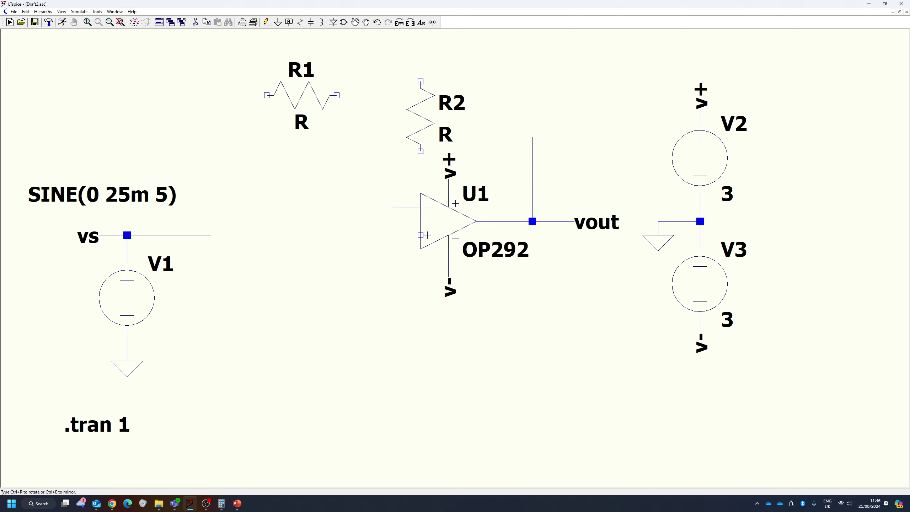
{"action": "key", "text": "ctrl+r"}
{"action": "left_click", "coordinate": [441, 95]}
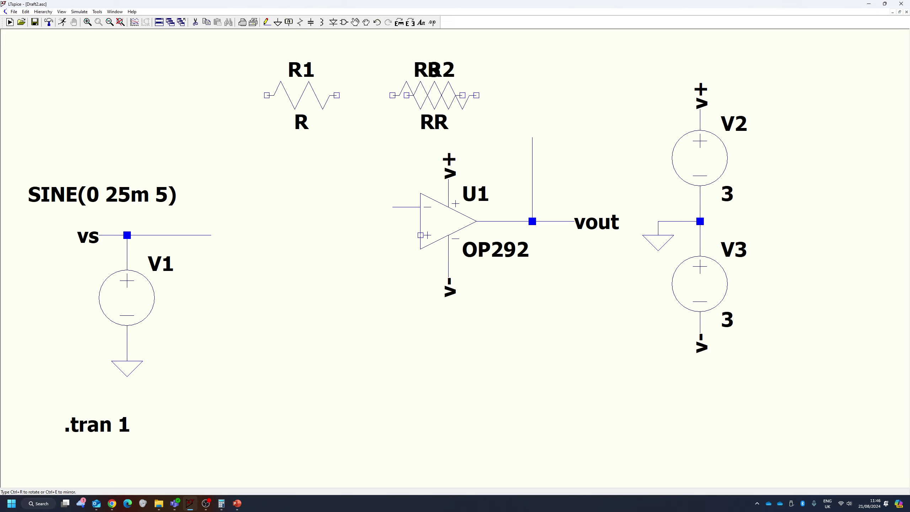
{"action": "key", "text": "Escape"}
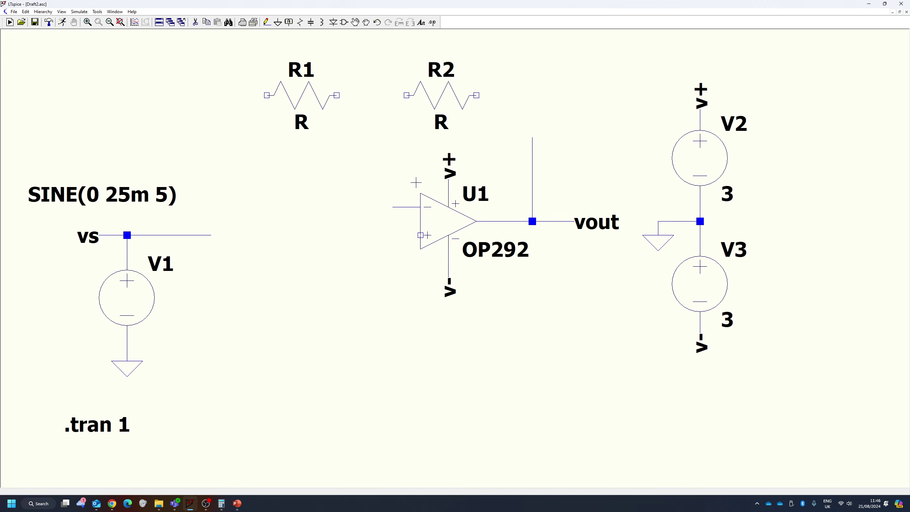
Wire R2 as the feedback resistor between the vout line and the op-amp's inverting input.
{"action": "key", "text": "F3"}
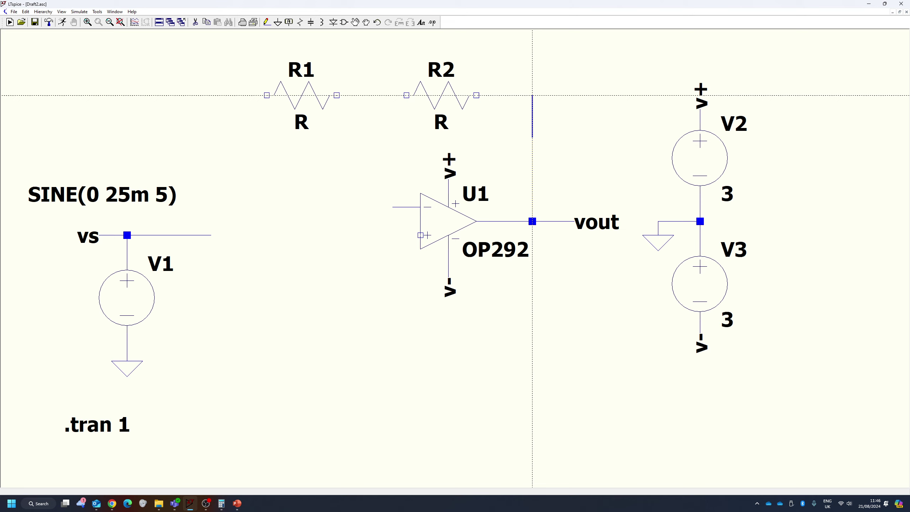
{"action": "left_click", "coordinate": [476, 95]}
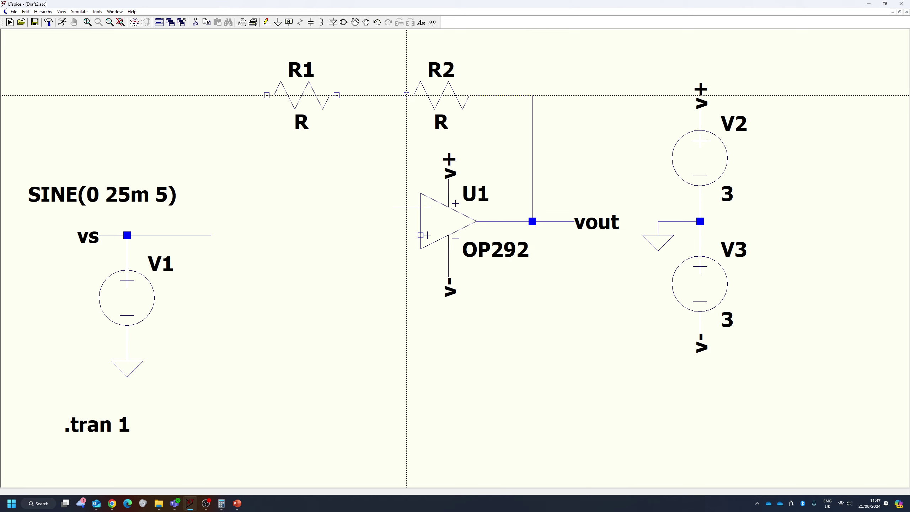
{"action": "left_click", "coordinate": [407, 96]}
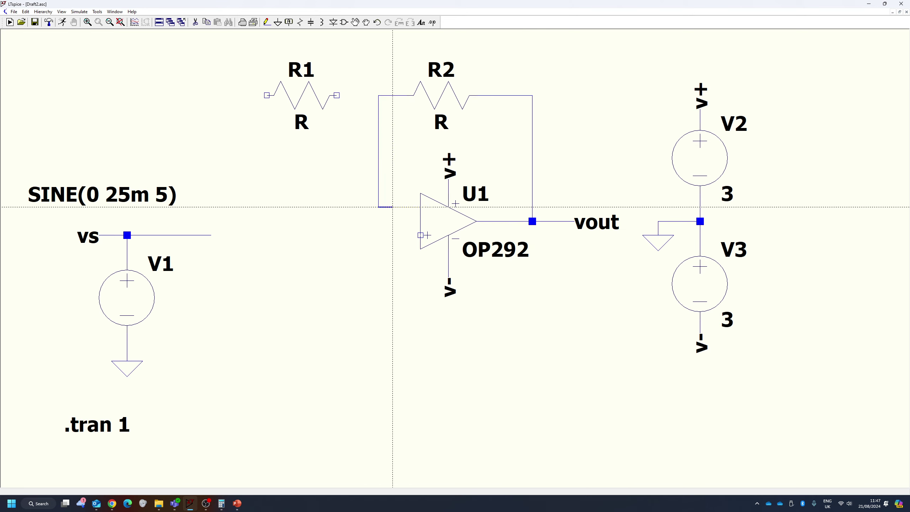
{"action": "left_click", "coordinate": [420, 207]}
Ground R1's outer end and wire its other end to the junction of R2 and the inverting input.
{"action": "key", "text": "g"}
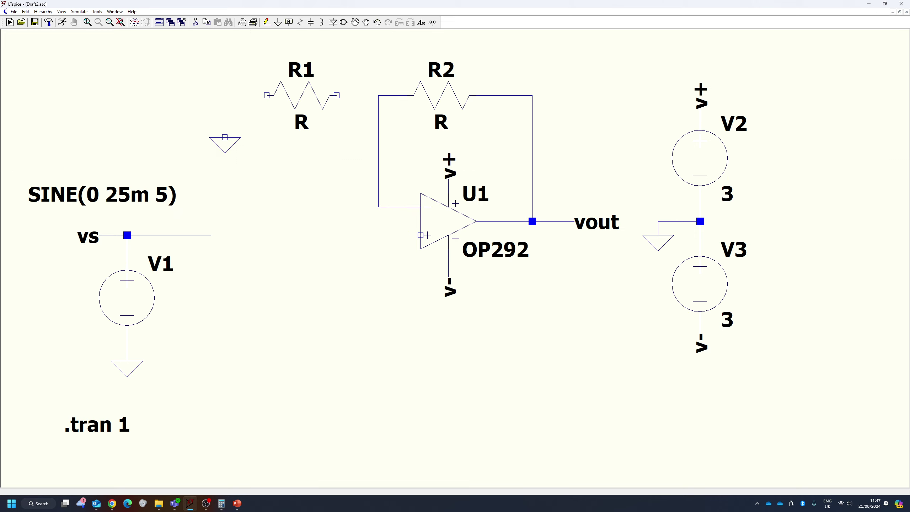
{"action": "left_click", "coordinate": [225, 137]}
{"action": "key", "text": "F3"}
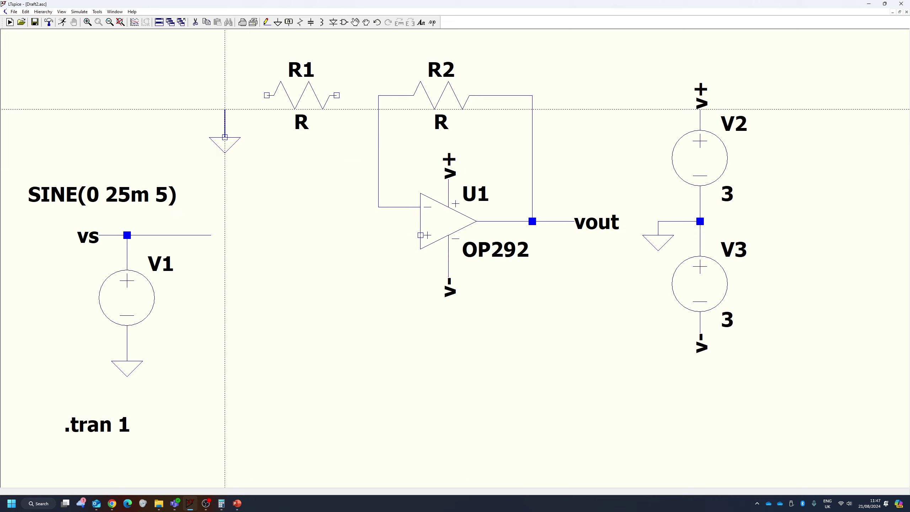
{"action": "left_click", "coordinate": [225, 137]}
{"action": "left_click", "coordinate": [267, 95]}
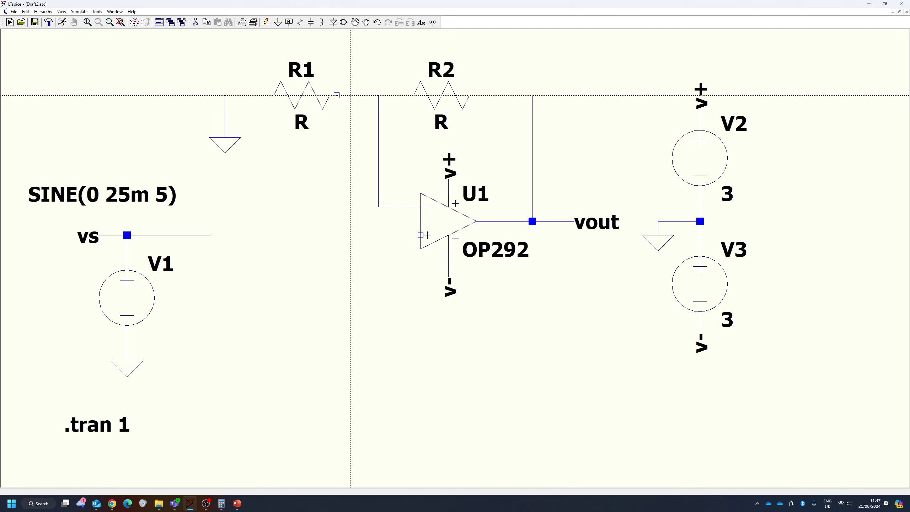
{"action": "left_click", "coordinate": [337, 95]}
{"action": "left_click", "coordinate": [379, 96]}
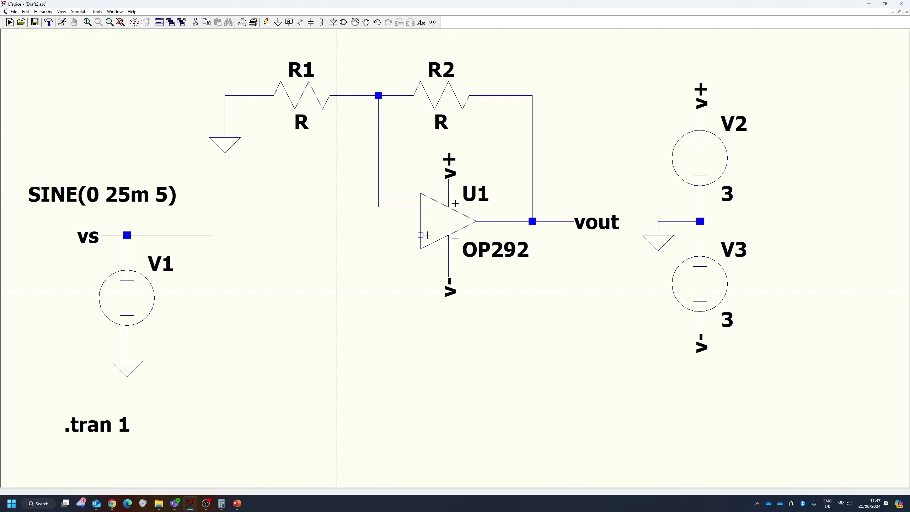
Wire vs to the op-amp's non-inverting input and move the SINE text beside the lower part of V1.
{"action": "left_click", "coordinate": [211, 235]}
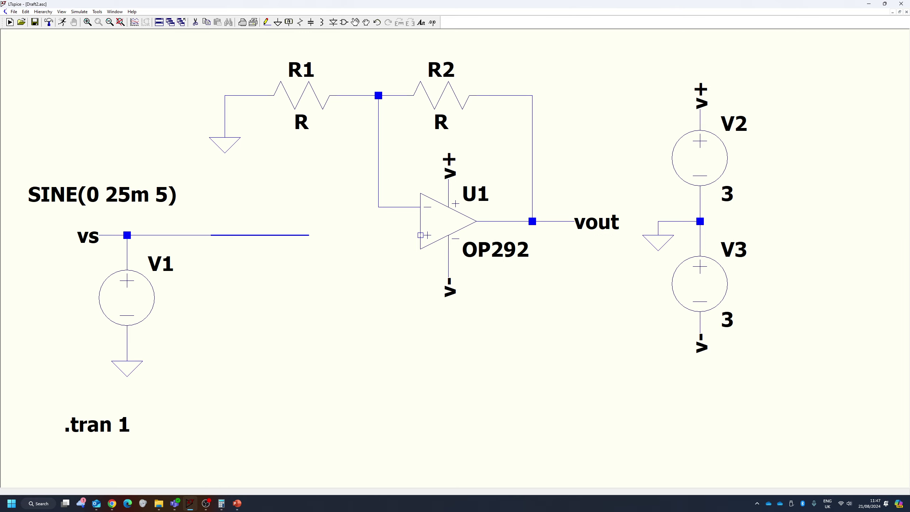
{"action": "left_click", "coordinate": [421, 236]}
{"action": "key", "text": "Escape"}
{"action": "key", "text": "F1"}
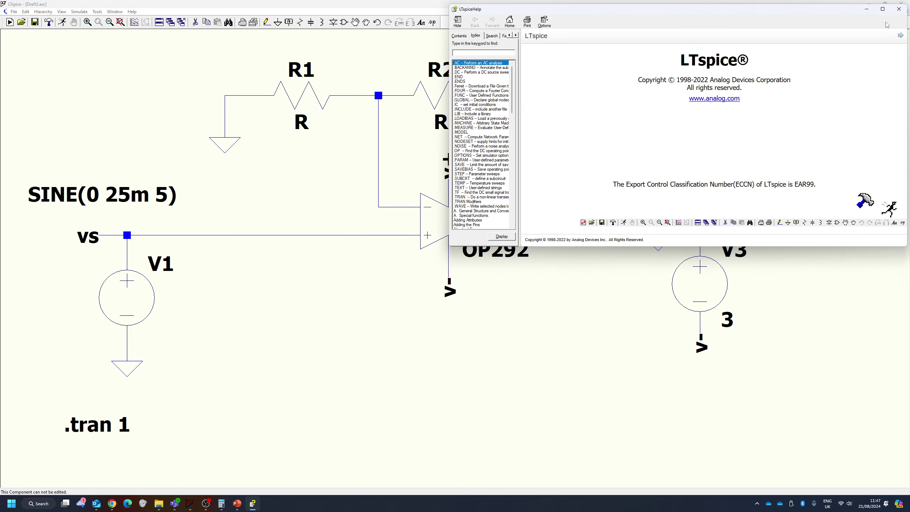
{"action": "left_click", "coordinate": [900, 8]}
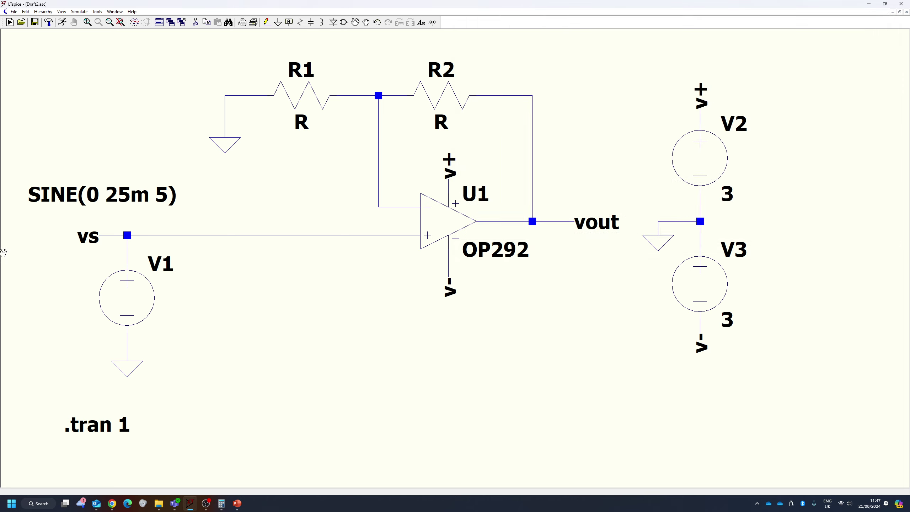
{"action": "left_click_drag", "start_coordinate": [95, 194], "coordinate": [167, 324]}
{"action": "left_click", "coordinate": [167, 324]}
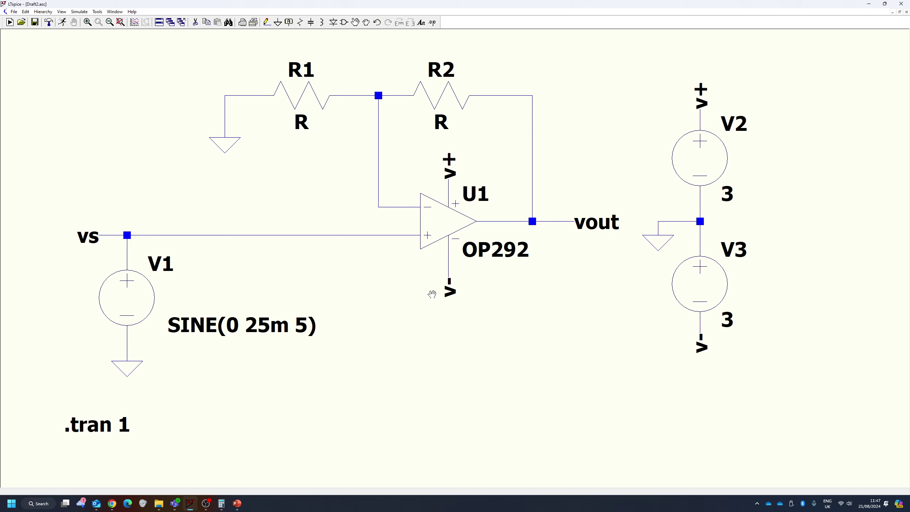
Set R2 to 10k and R1 to 2k.
{"action": "right_click", "coordinate": [435, 104]}
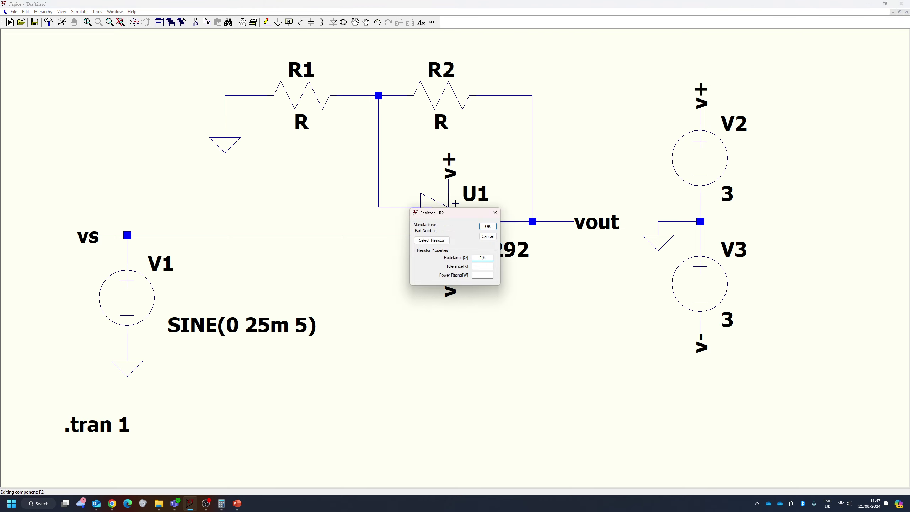
{"action": "type", "text": "10k"}
{"action": "key", "text": "Return"}
{"action": "right_click", "coordinate": [294, 102]}
{"action": "type", "text": "2k"}
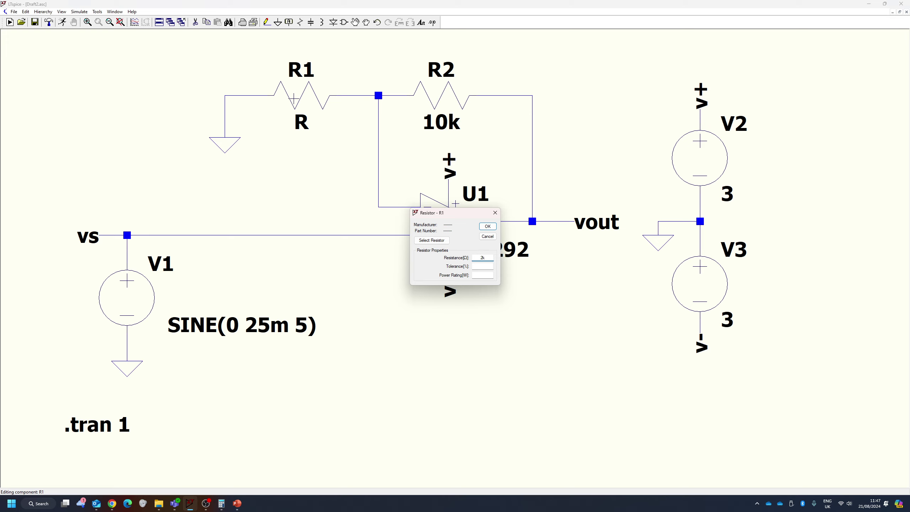
{"action": "key", "text": "Return"}
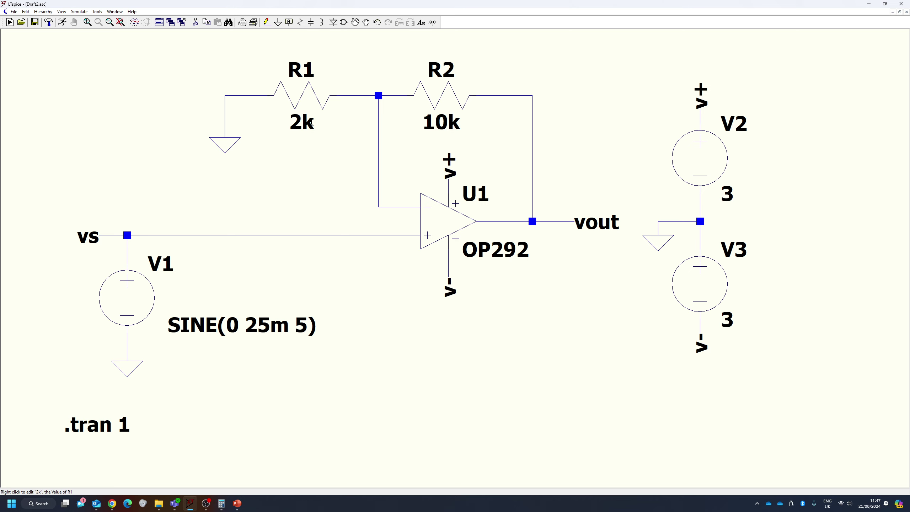
Switch to Calculator and multiply 6 by 25 to get the expected output amplitude in millivolts.
{"action": "left_click", "coordinate": [221, 504]}
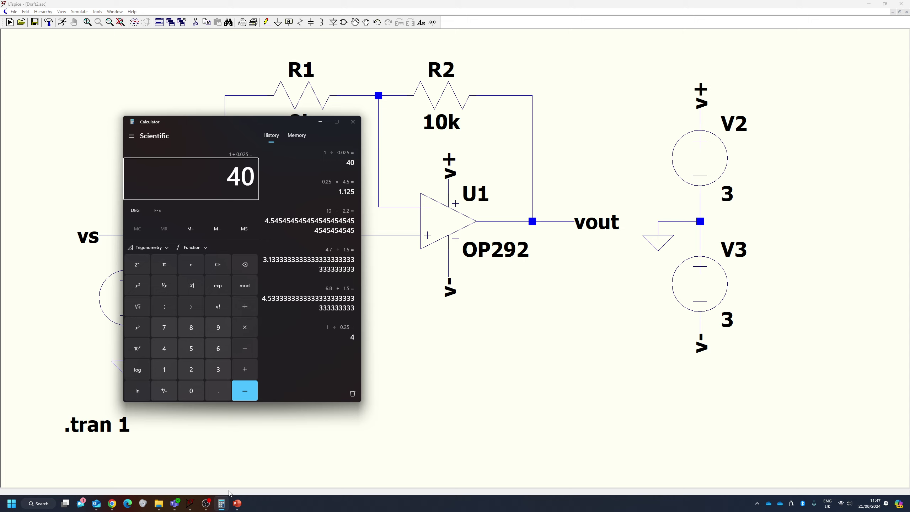
{"action": "key", "text": "Escape"}
{"action": "type", "text": "6 × "}
{"action": "type", "text": "25"}
{"action": "key", "text": "Return"}
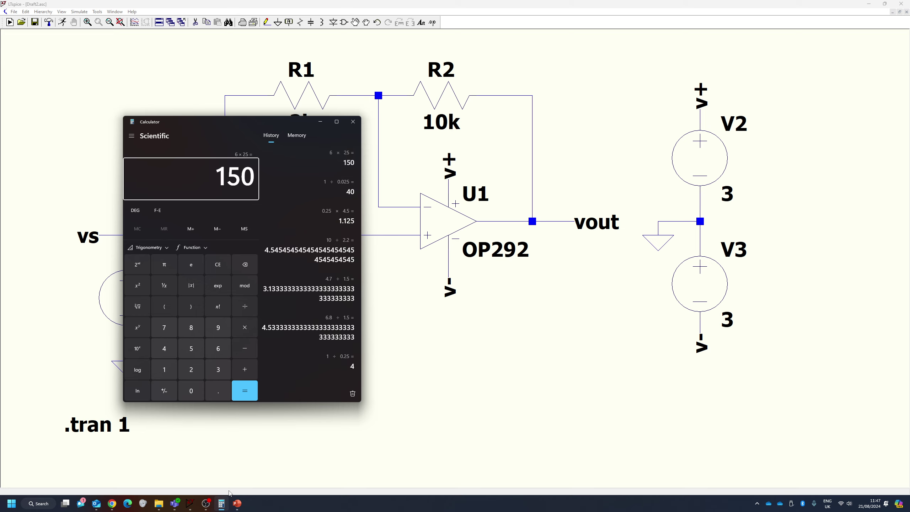
{"action": "left_click", "coordinate": [229, 492]}
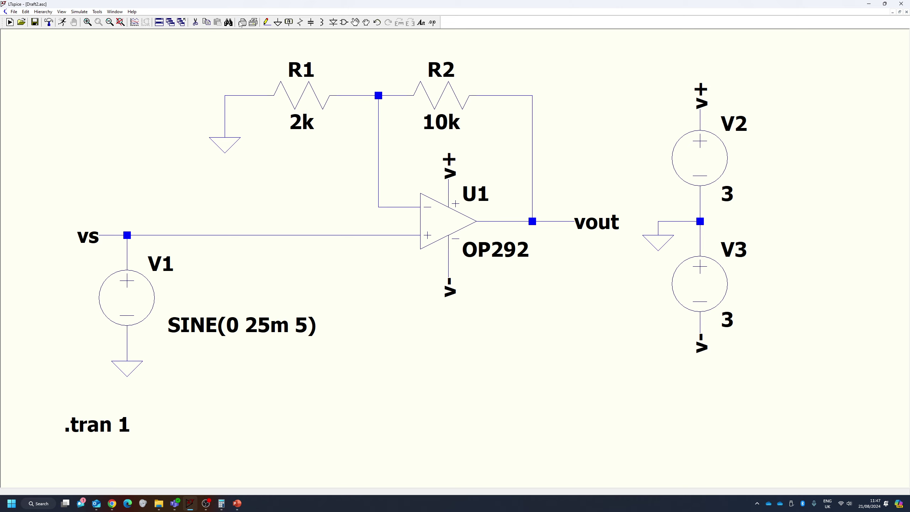
Run the transient simulation and plot V(vout) and V(vs) together, checking vout against the calculated amplitude.
{"action": "left_click", "coordinate": [61, 22]}
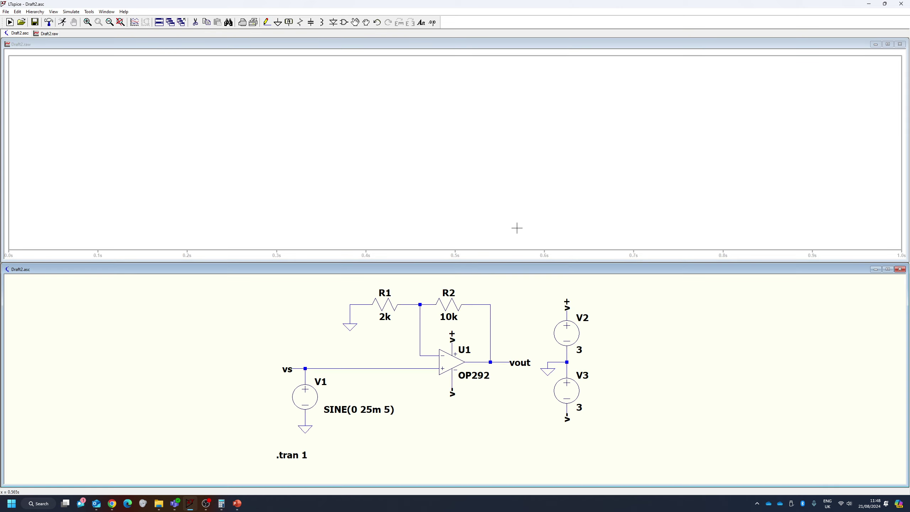
{"action": "left_click", "coordinate": [497, 362]}
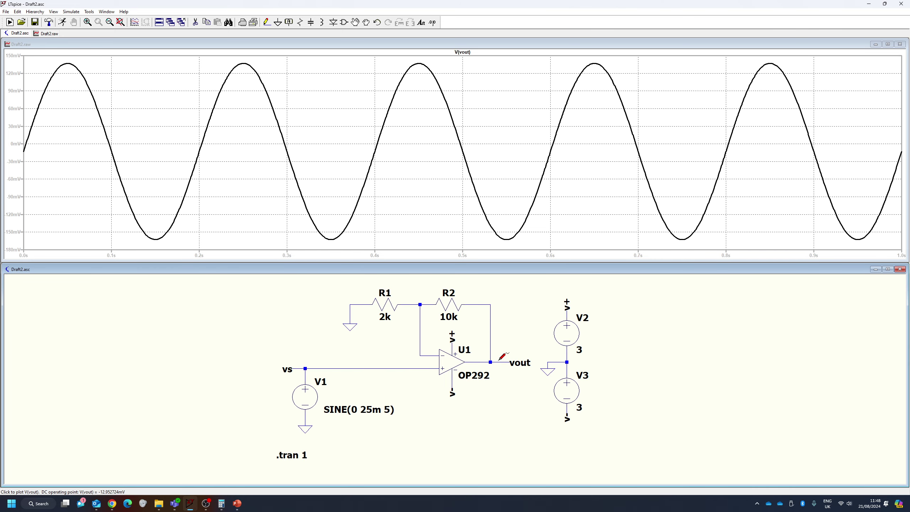
{"action": "left_click", "coordinate": [222, 504]}
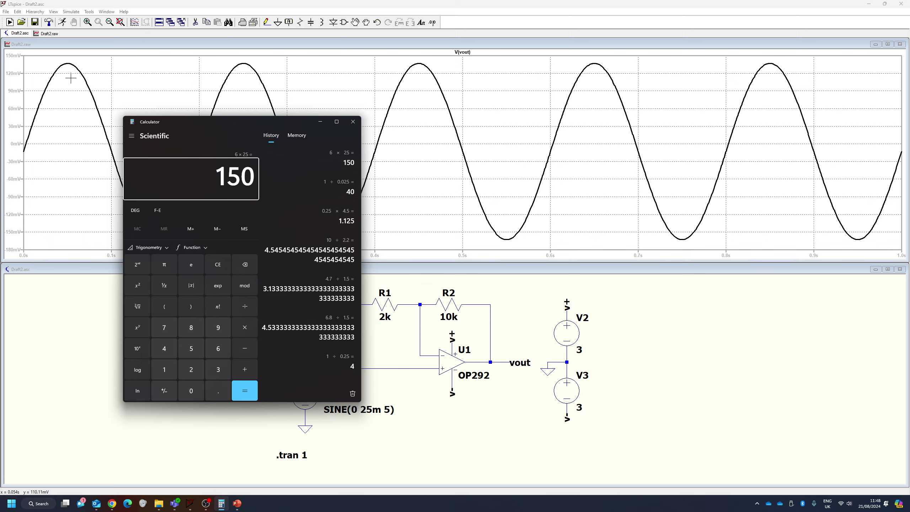
{"action": "left_click", "coordinate": [64, 104]}
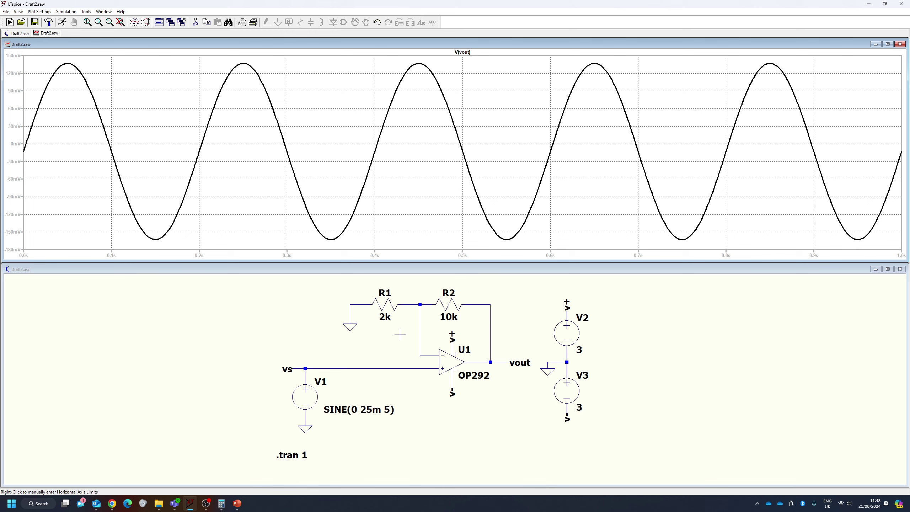
{"action": "left_click", "coordinate": [373, 365]}
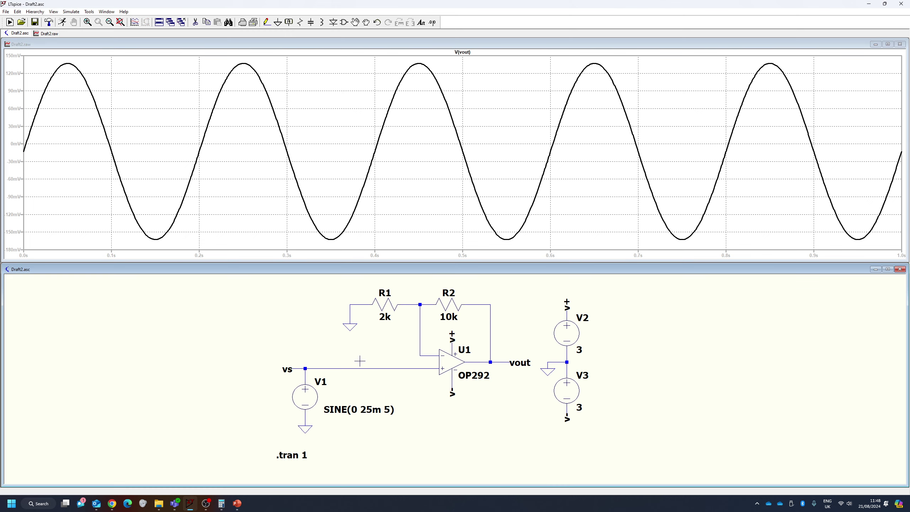
{"action": "left_click", "coordinate": [341, 368]}
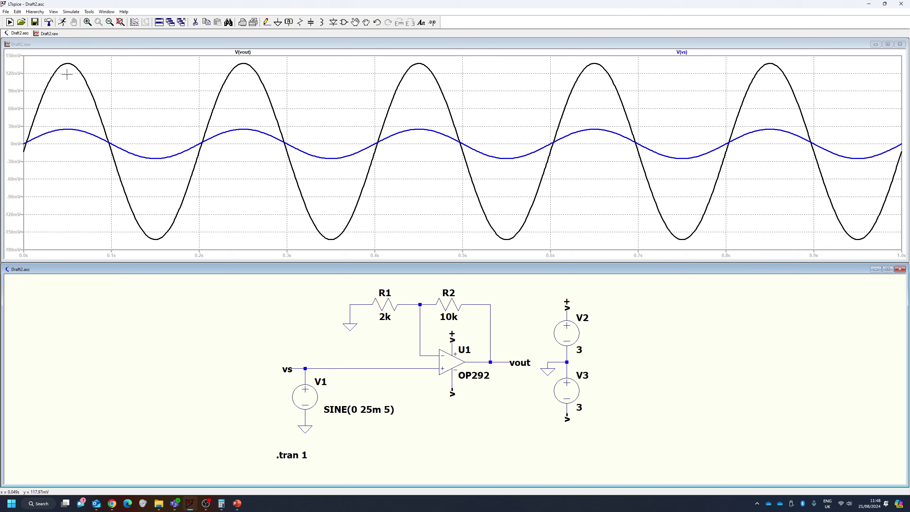
Switch to the Smooth Kup-Maimu circuit in Tinkercad, bring the whole circuit into view and hide its code editor.
{"action": "left_click", "coordinate": [112, 503]}
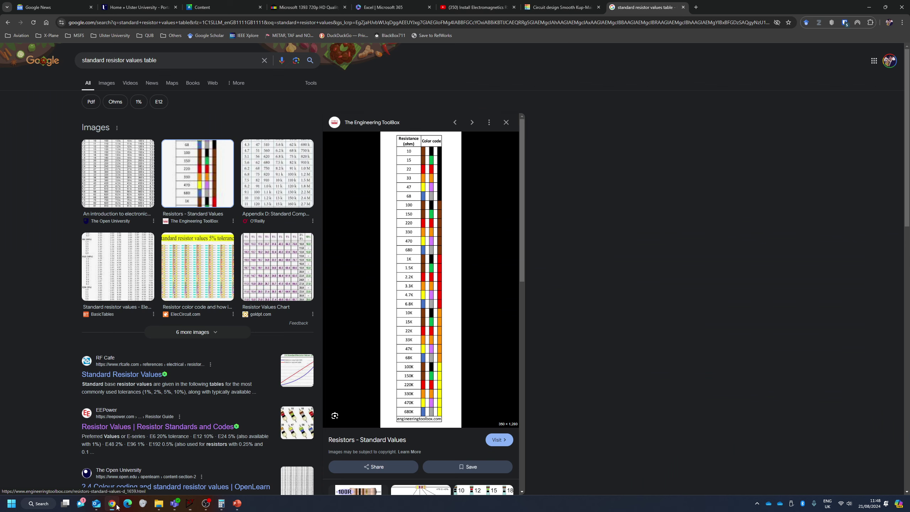
{"action": "left_click", "coordinate": [536, 7]}
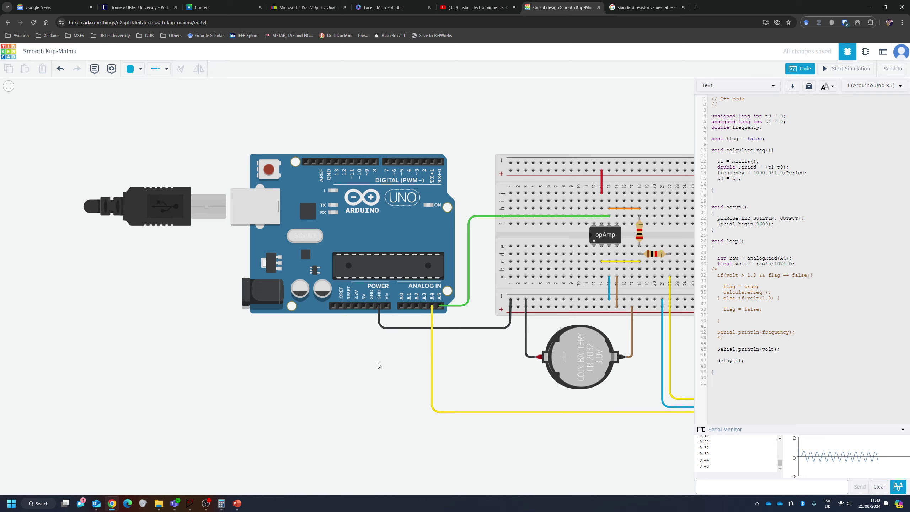
{"action": "scroll", "coordinate": [379, 366], "scroll_direction": "down", "scroll_amount": 3}
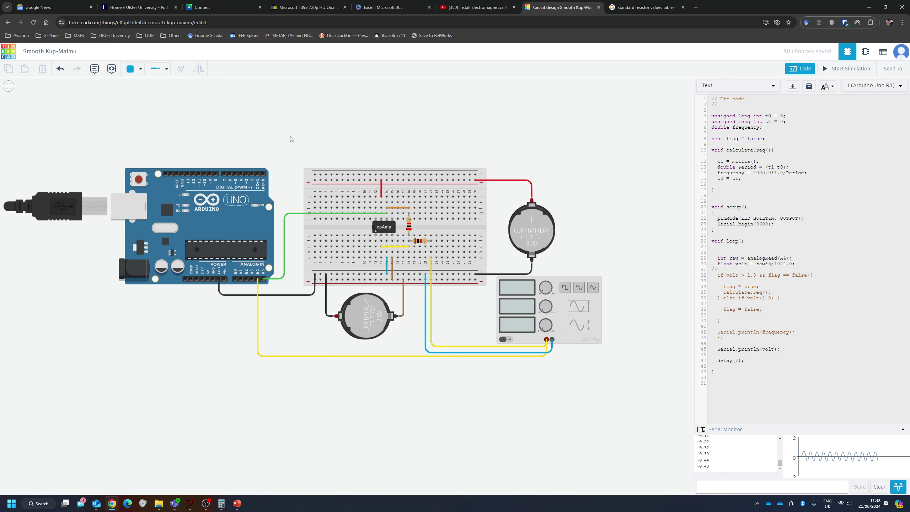
{"action": "left_click_drag", "start_coordinate": [339, 133], "coordinate": [369, 135]}
{"action": "left_click", "coordinate": [800, 68]}
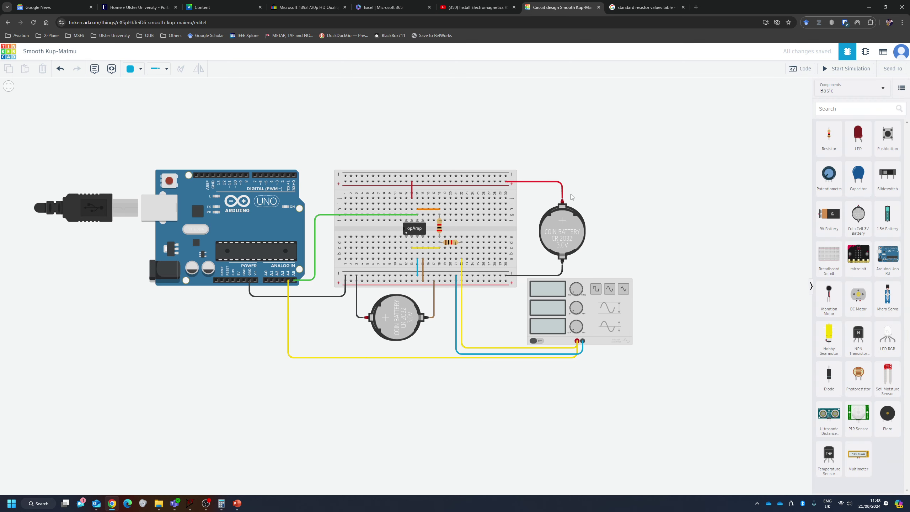
{"action": "left_click", "coordinate": [240, 204]}
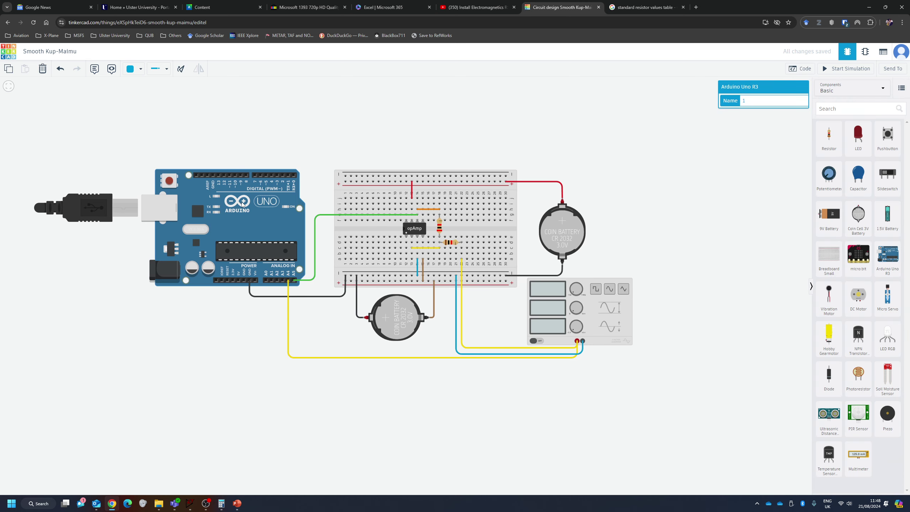
{"action": "left_click", "coordinate": [26, 83]}
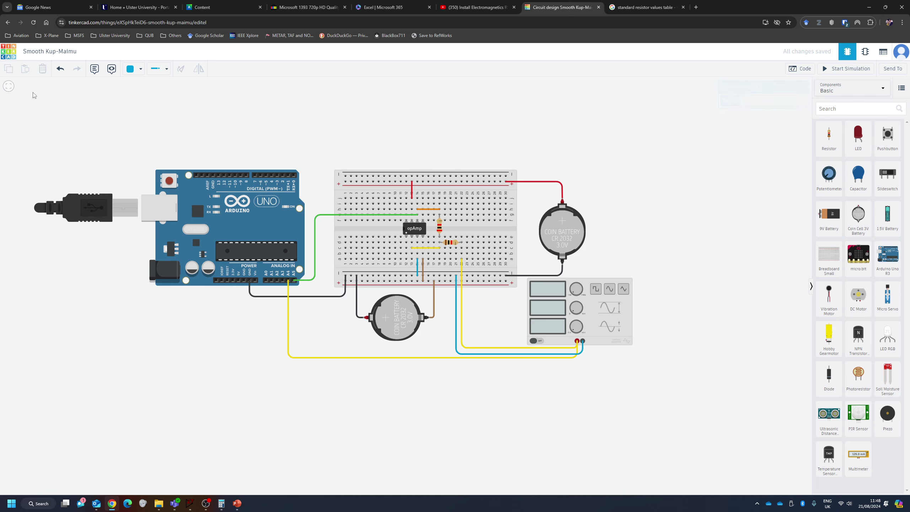
Try to delete the Arduino Uno R3 from the existing circuit.
{"action": "left_click_drag", "start_coordinate": [47, 109], "coordinate": [78, 134]}
{"action": "left_click", "coordinate": [221, 212]}
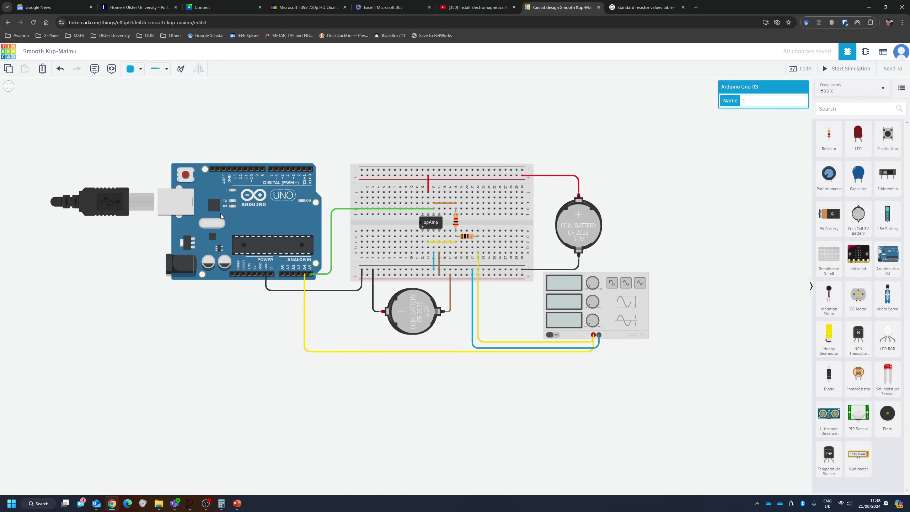
{"action": "key", "text": "Delete"}
{"action": "left_click", "coordinate": [486, 96]}
{"action": "key", "text": "Delete"}
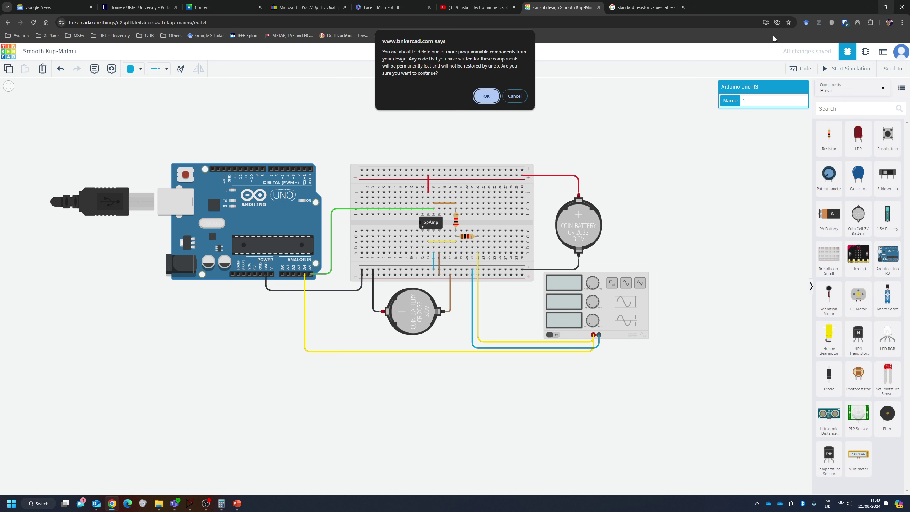
{"action": "left_click", "coordinate": [486, 96]}
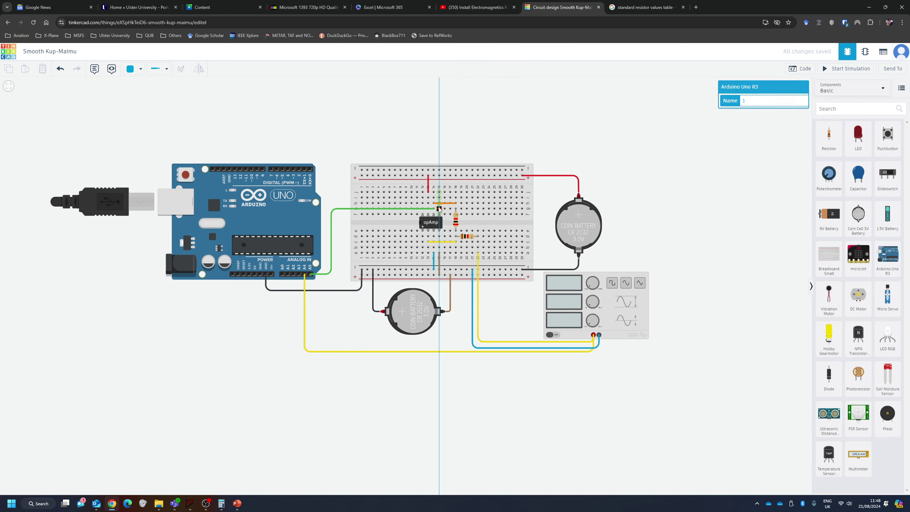
Delete the breadboard with its attached wires and the coin cell battery below it.
{"action": "left_click", "coordinate": [356, 183]}
{"action": "key", "text": "Delete"}
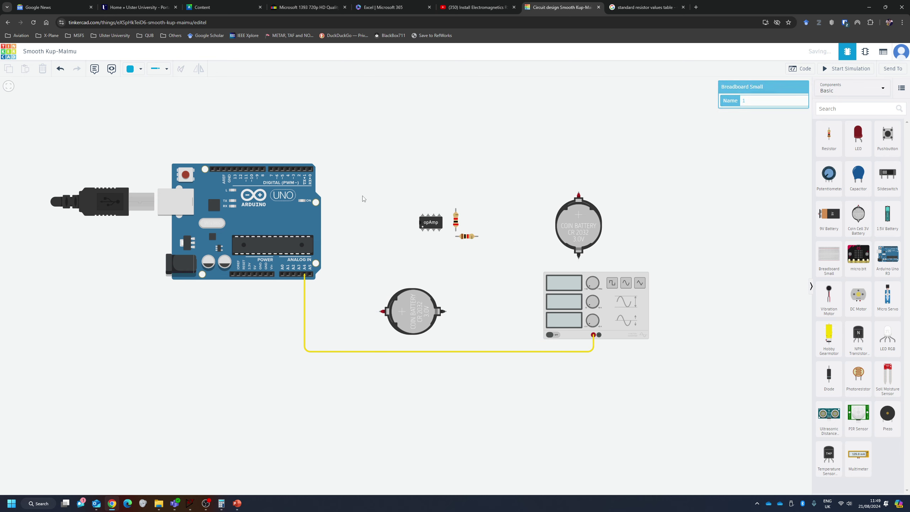
{"action": "left_click", "coordinate": [403, 303]}
{"action": "key", "text": "Delete"}
{"action": "mouse_move", "coordinate": [411, 202]}
{"action": "left_mouse_down"}
{"action": "mouse_move", "coordinate": [455, 245]}
{"action": "mouse_move", "coordinate": [418, 209]}
{"action": "left_mouse_up"}
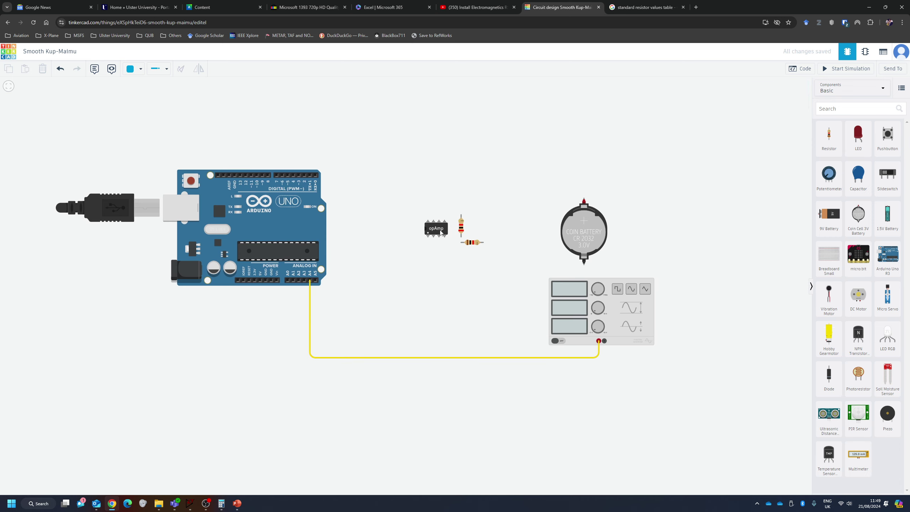
Delete the op-amp and both resistors.
{"action": "left_click", "coordinate": [441, 233]}
{"action": "key", "text": "Delete"}
{"action": "left_click", "coordinate": [463, 226]}
{"action": "key", "text": "Delete"}
{"action": "left_click", "coordinate": [473, 244]}
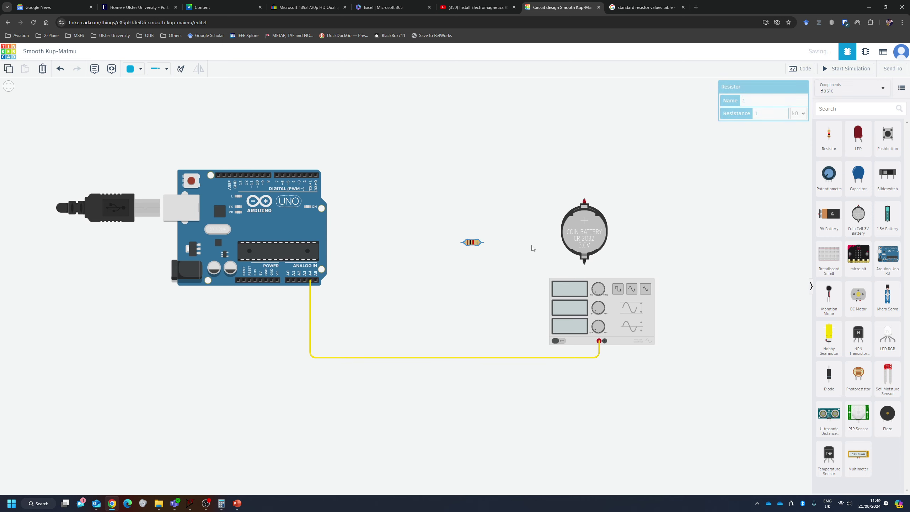
{"action": "key", "text": "Delete"}
Delete the remaining coin cell battery and the function generator.
{"action": "left_click", "coordinate": [584, 233]}
{"action": "key", "text": "Delete"}
{"action": "left_click", "coordinate": [602, 312]}
{"action": "key", "text": "Delete"}
Delete the Arduino Uno R3 and accept the permanent loss of its code, leaving an empty workspace.
{"action": "left_click", "coordinate": [309, 249]}
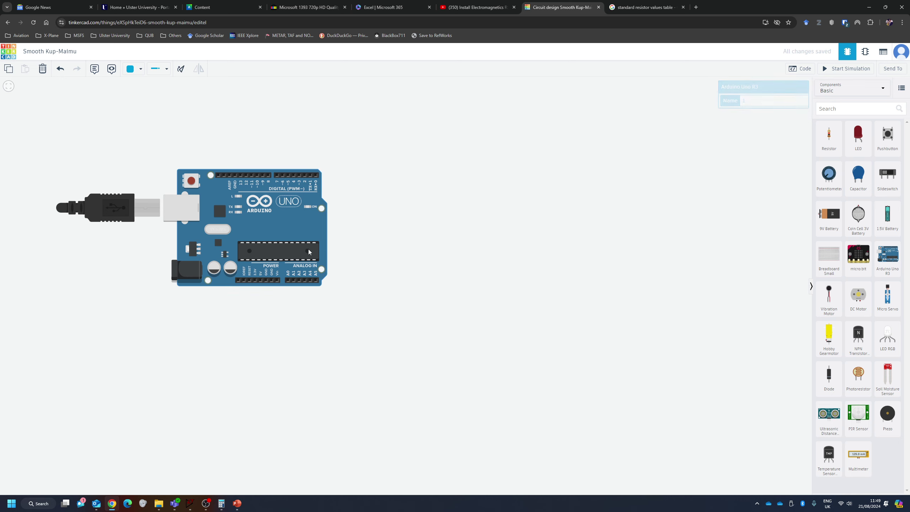
{"action": "left_click_drag", "start_coordinate": [309, 249], "coordinate": [320, 252]}
{"action": "key", "text": "Delete"}
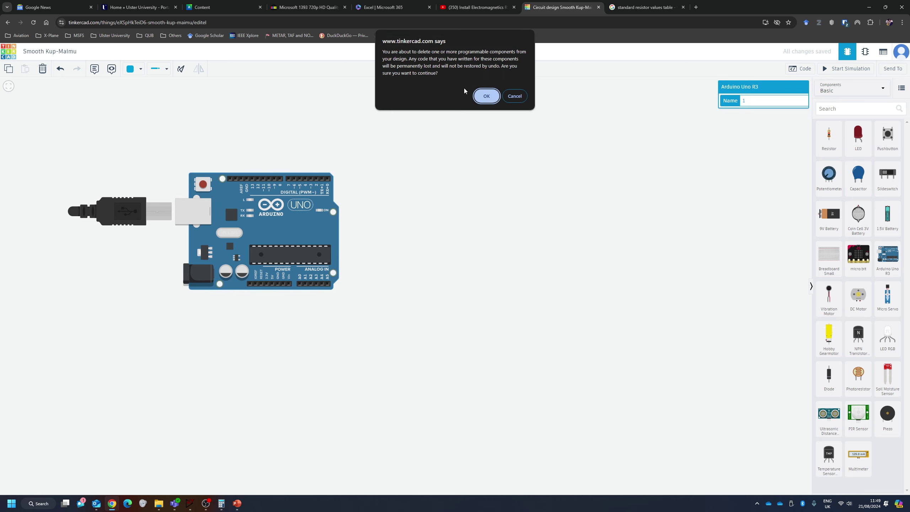
{"action": "left_click", "coordinate": [491, 100]}
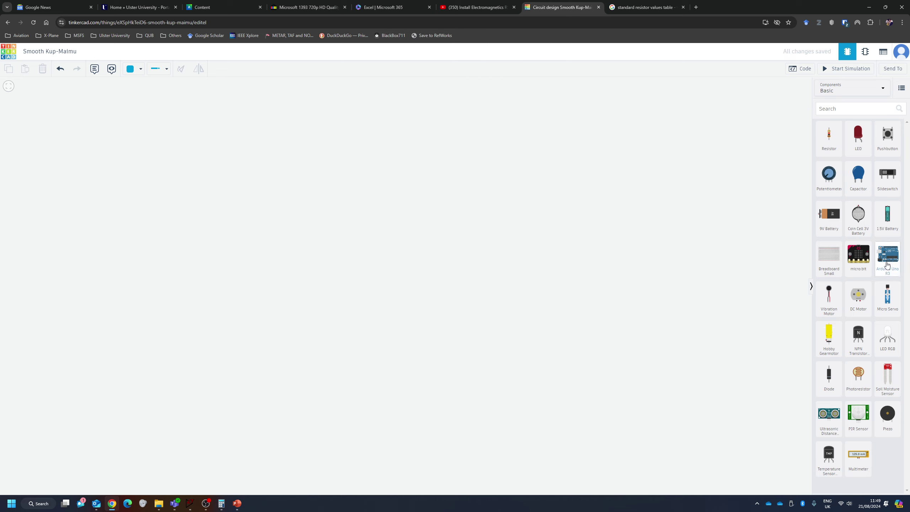
Place an Arduino Uno R3, a small breadboard to its right, and two 3V coin cell batteries stacked beyond the breadboard.
{"action": "left_click_drag", "start_coordinate": [887, 256], "coordinate": [217, 266]}
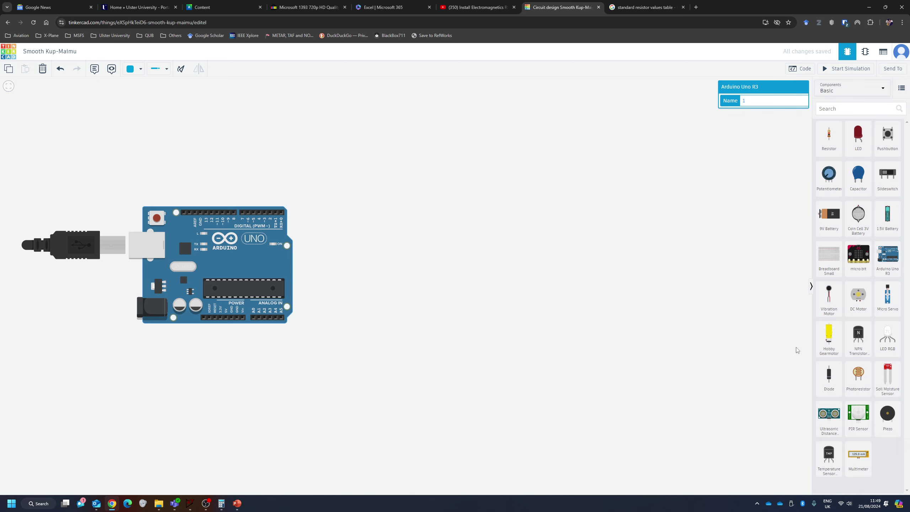
{"action": "left_click_drag", "start_coordinate": [829, 255], "coordinate": [467, 267]}
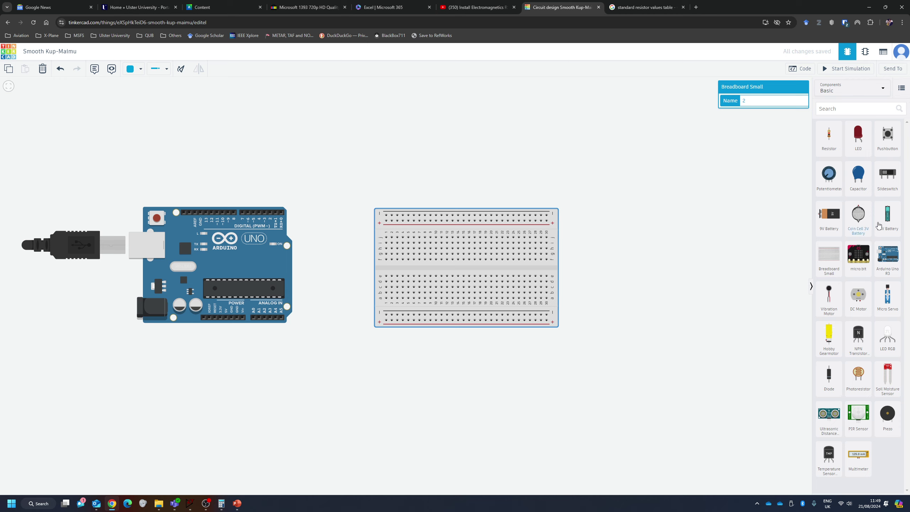
{"action": "left_click_drag", "start_coordinate": [858, 219], "coordinate": [673, 217]}
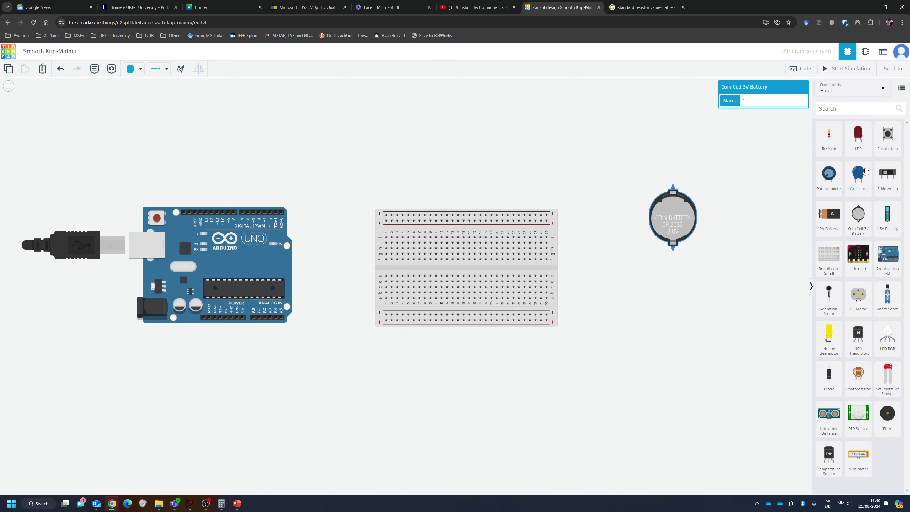
{"action": "left_click_drag", "start_coordinate": [859, 219], "coordinate": [675, 308]}
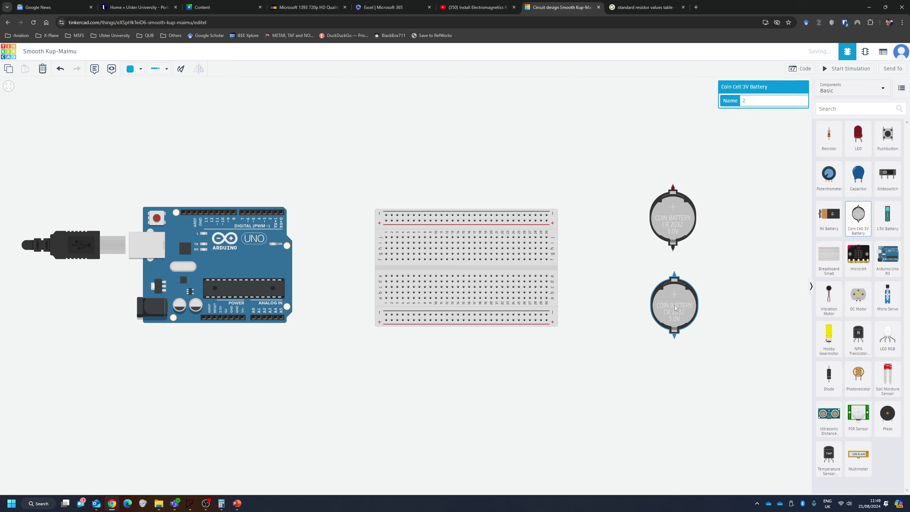
{"action": "left_click", "coordinate": [738, 342]}
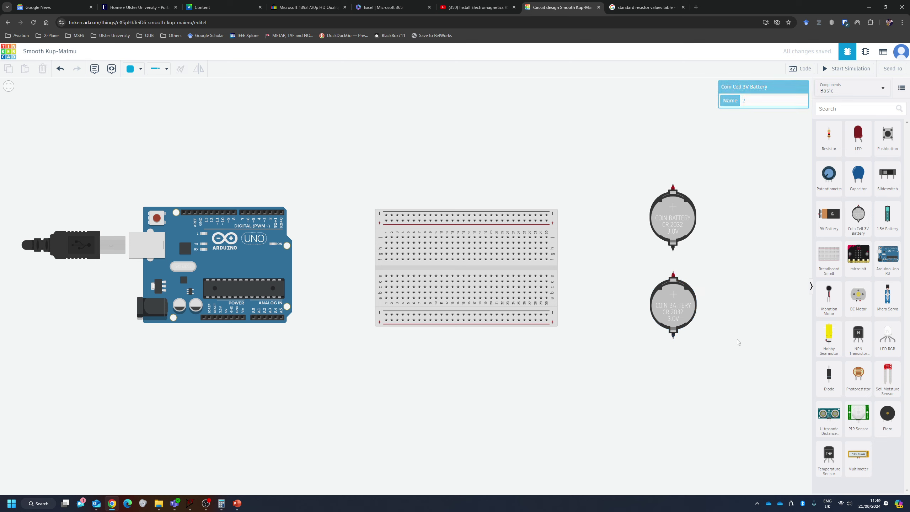
Wire the upper battery's negative terminal to the lower battery's positive terminal.
{"action": "left_click", "coordinate": [673, 250]}
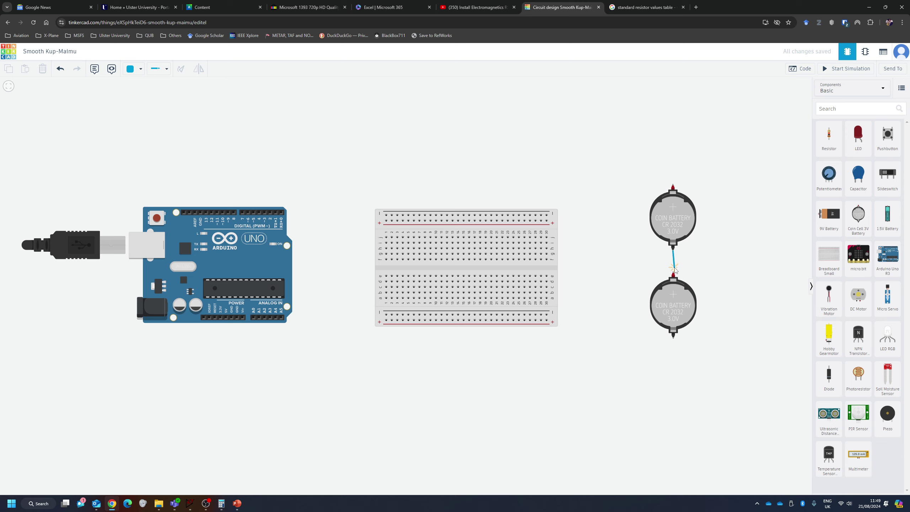
{"action": "left_click", "coordinate": [673, 274]}
{"action": "left_click", "coordinate": [656, 269]}
Wire the right end of the breadboard's lower negative rail to the lower battery's positive terminal and square the wire's upper bend.
{"action": "left_click", "coordinate": [546, 314]}
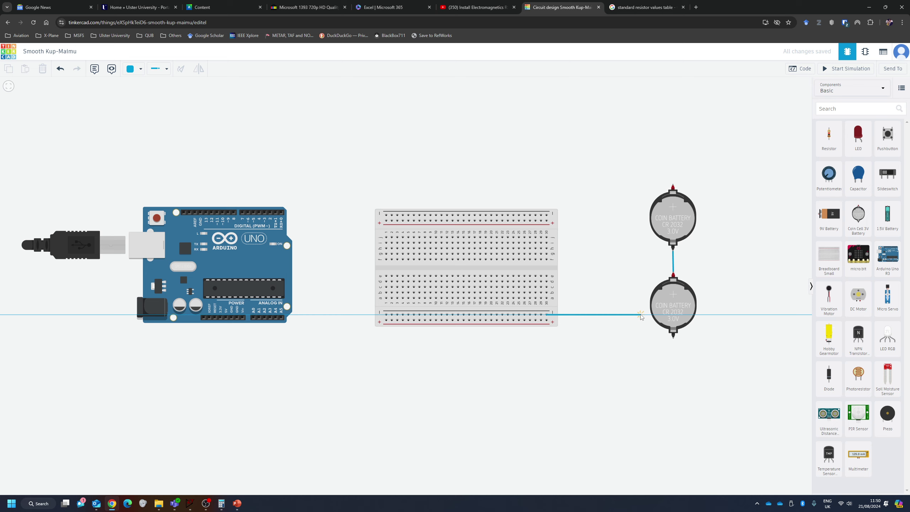
{"action": "left_click", "coordinate": [642, 261]}
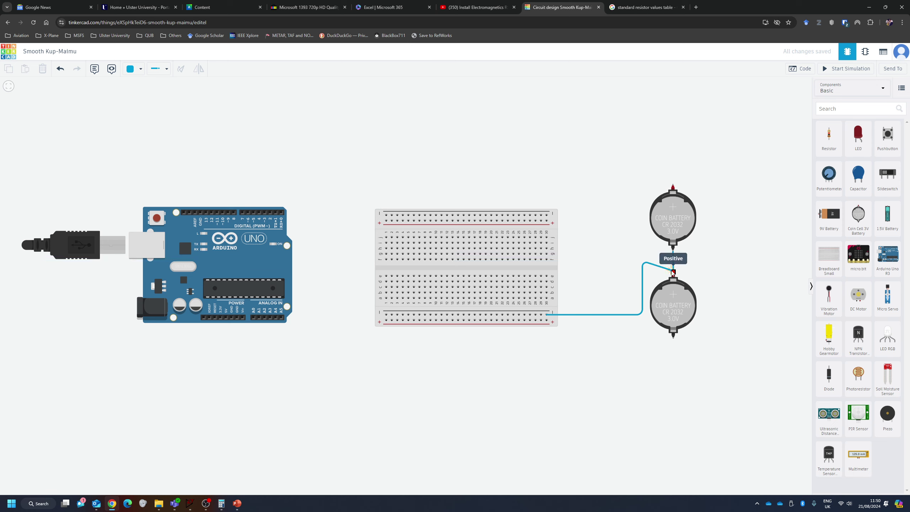
{"action": "left_click", "coordinate": [673, 272]}
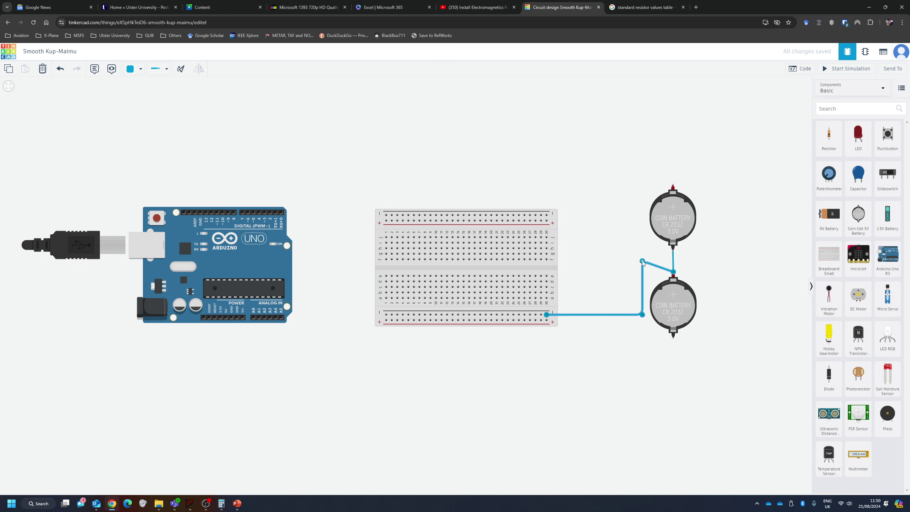
{"action": "left_click_drag", "start_coordinate": [642, 261], "coordinate": [642, 271]}
{"action": "left_click", "coordinate": [633, 266]}
Colour the wire between the batteries and the wire to the lower negative rail black.
{"action": "left_click", "coordinate": [674, 260]}
{"action": "left_click", "coordinate": [642, 305]}
{"action": "left_click", "coordinate": [135, 71]}
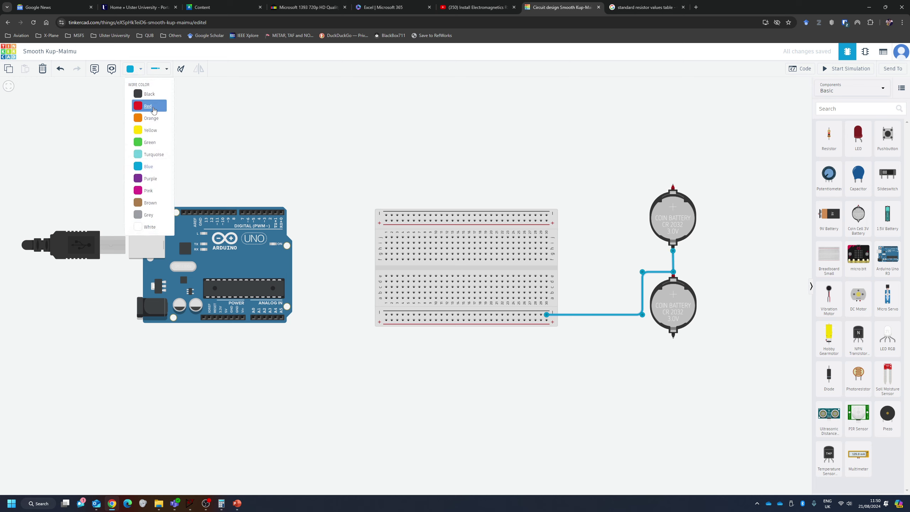
{"action": "left_click", "coordinate": [138, 92]}
Wire the lower battery's negative terminal around to the right end of the breadboard's lower positive rail and colour that wire brown.
{"action": "left_click_drag", "start_coordinate": [665, 353], "coordinate": [668, 353]}
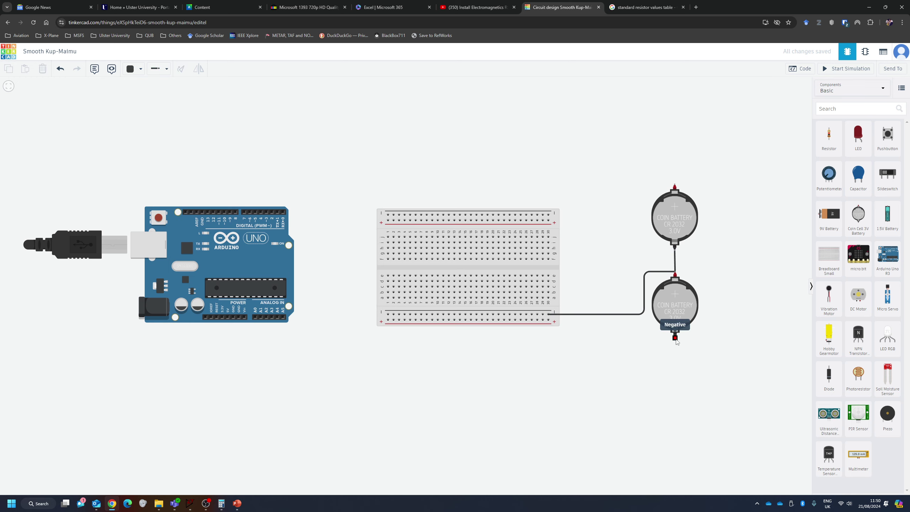
{"action": "left_click", "coordinate": [675, 338]}
{"action": "left_click", "coordinate": [676, 356]}
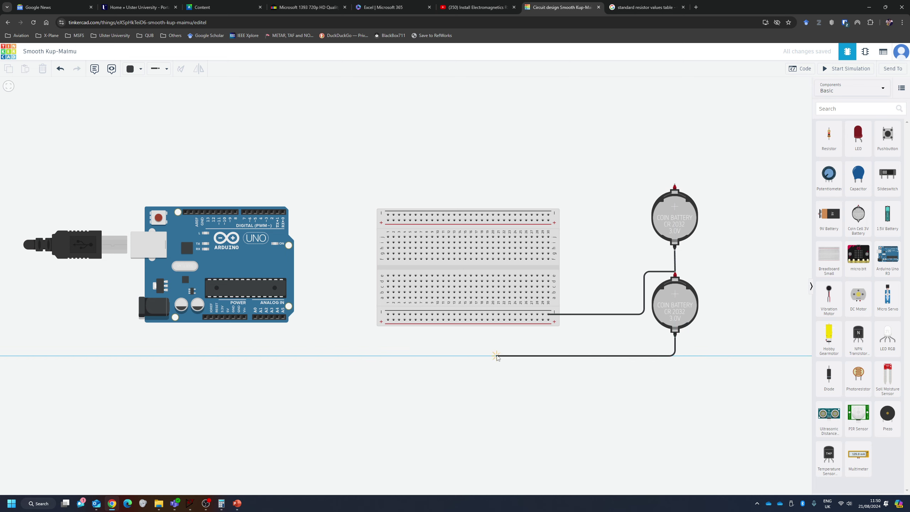
{"action": "left_click", "coordinate": [550, 356]}
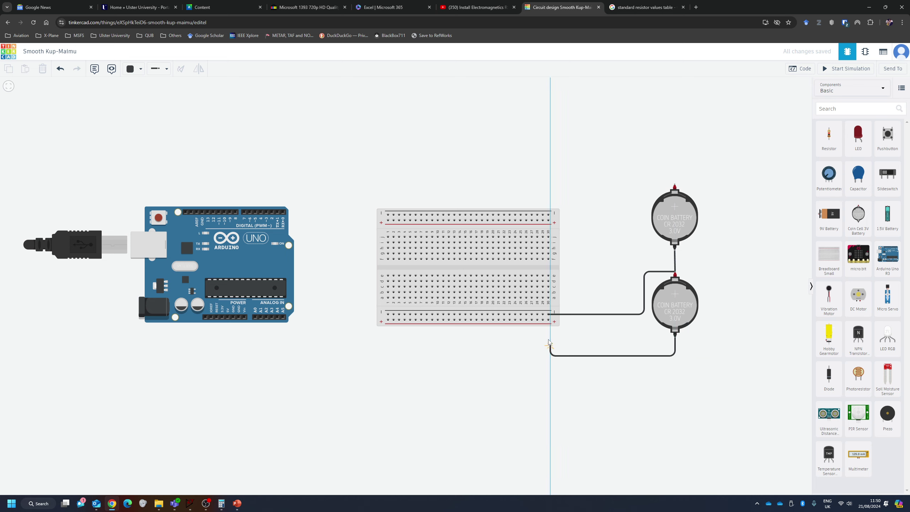
{"action": "left_click", "coordinate": [551, 326]}
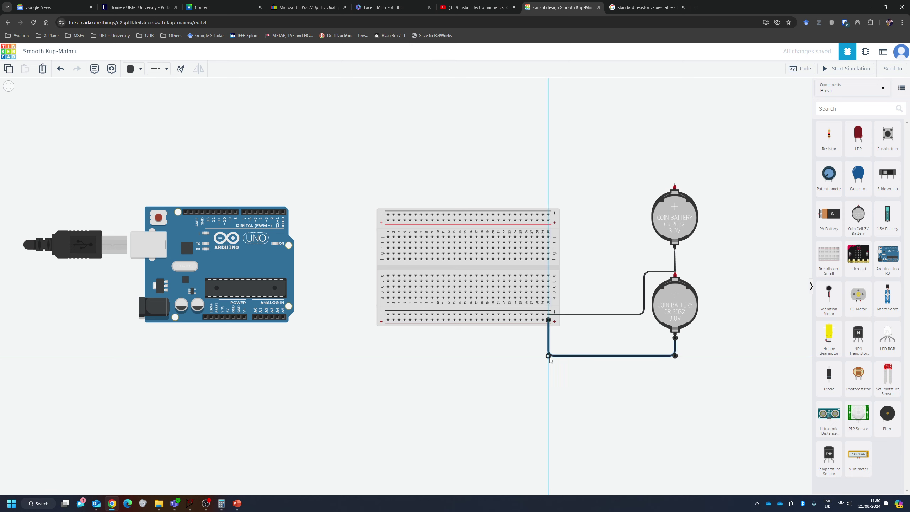
{"action": "left_click", "coordinate": [131, 69]}
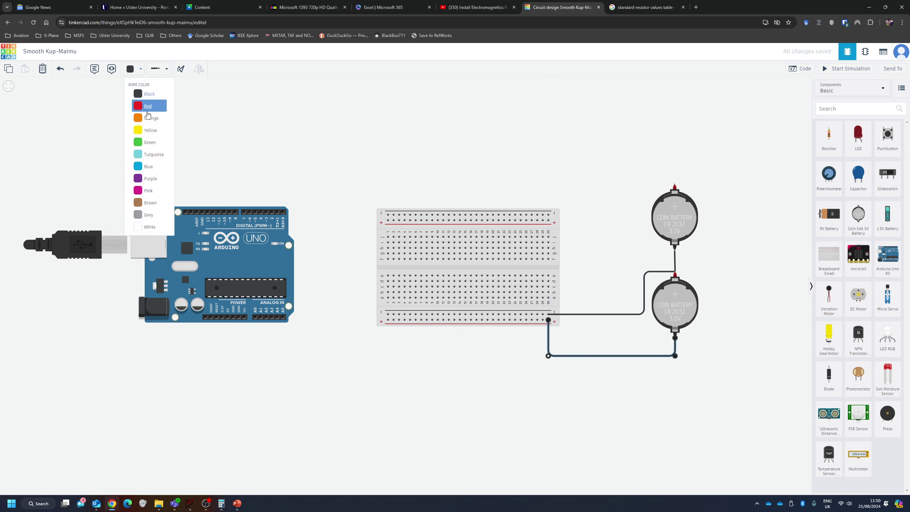
{"action": "left_click", "coordinate": [150, 203]}
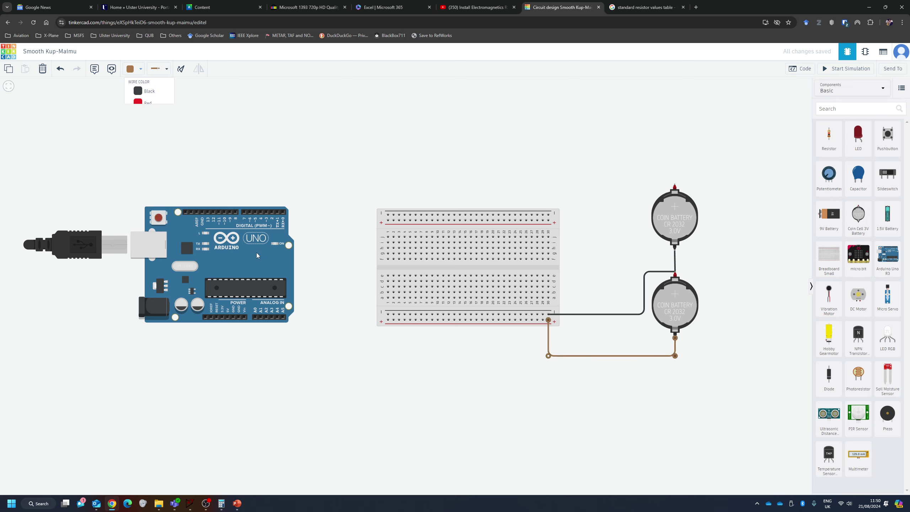
{"action": "left_click", "coordinate": [487, 390]}
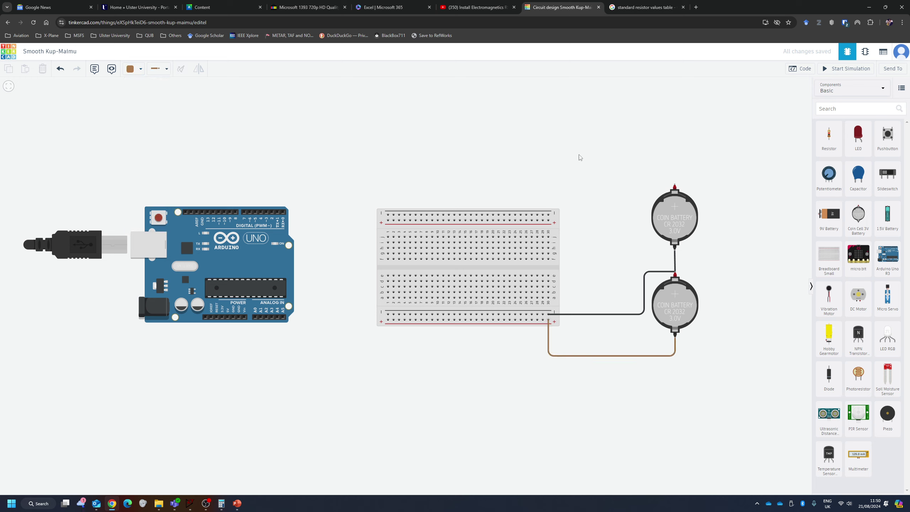
Wire the upper battery's positive terminal to the right end of the breadboard's upper positive rail and colour that wire red.
{"action": "left_click", "coordinate": [676, 186]}
{"action": "left_click", "coordinate": [571, 185]}
{"action": "left_click", "coordinate": [548, 221]}
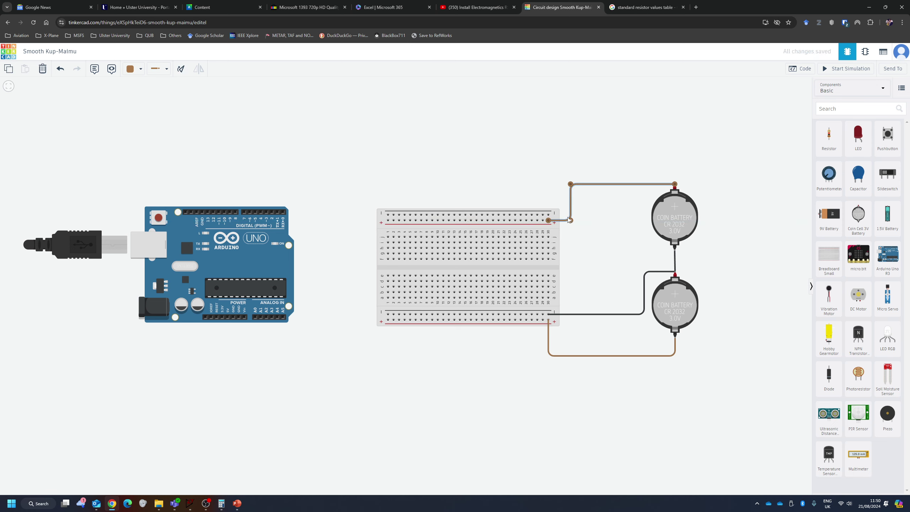
{"action": "left_click", "coordinate": [140, 69]}
{"action": "left_click", "coordinate": [148, 106]}
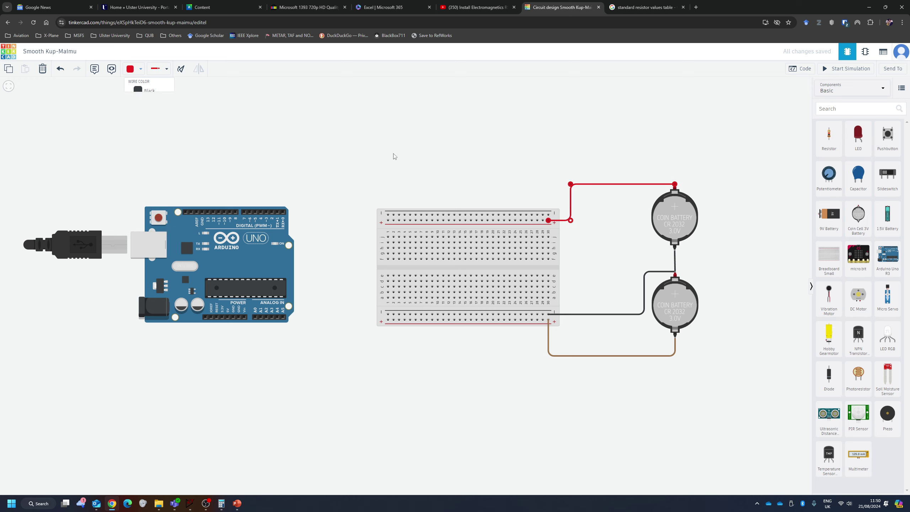
{"action": "left_click", "coordinate": [515, 155]}
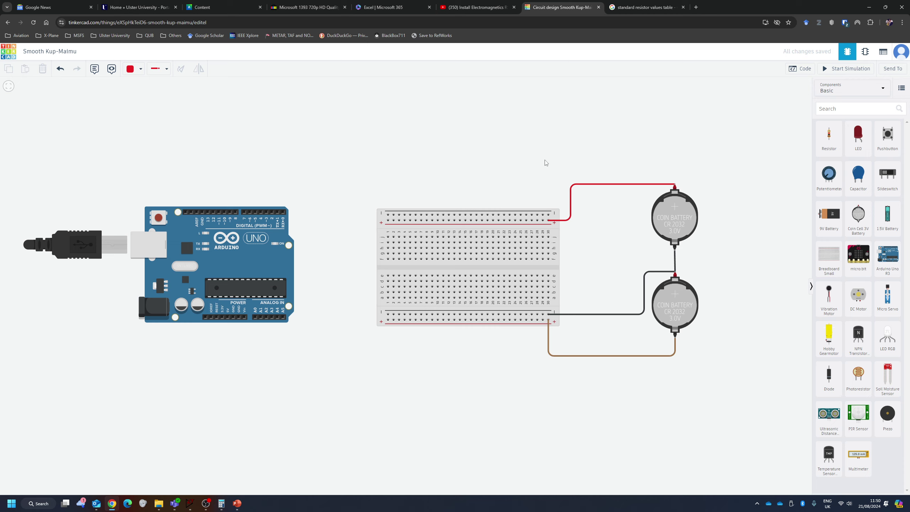
Search the components for 741 and place the 741 operational amplifier across the breadboard's centre gap, left of the middle.
{"action": "left_click", "coordinate": [838, 109]}
{"action": "type", "text": "741"}
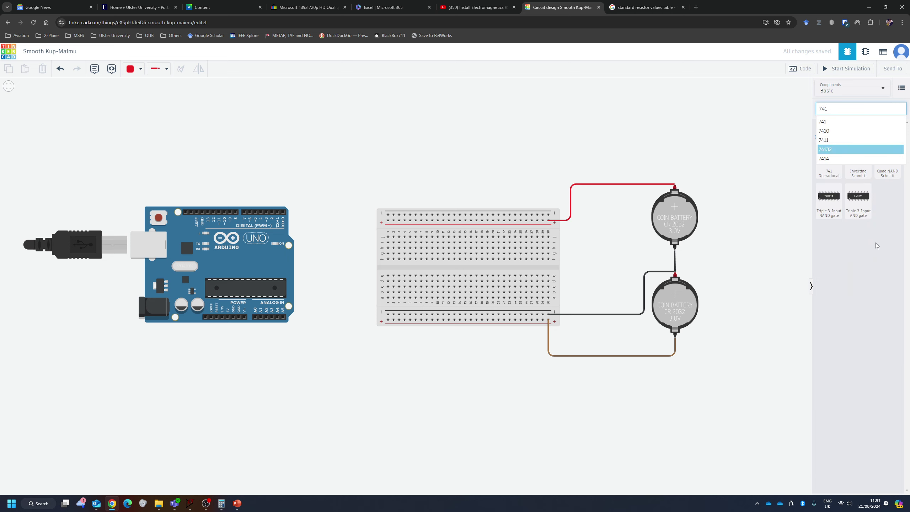
{"action": "left_click", "coordinate": [846, 186]}
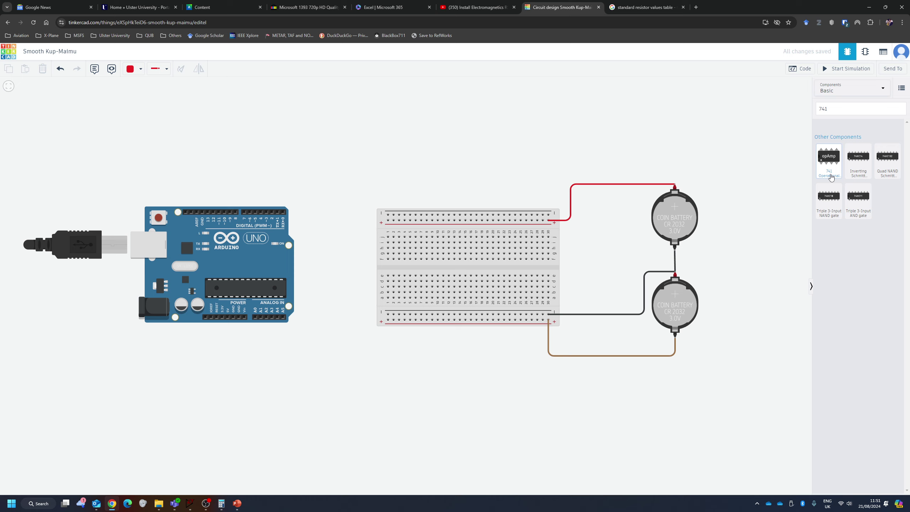
{"action": "left_click_drag", "start_coordinate": [831, 174], "coordinate": [446, 269]}
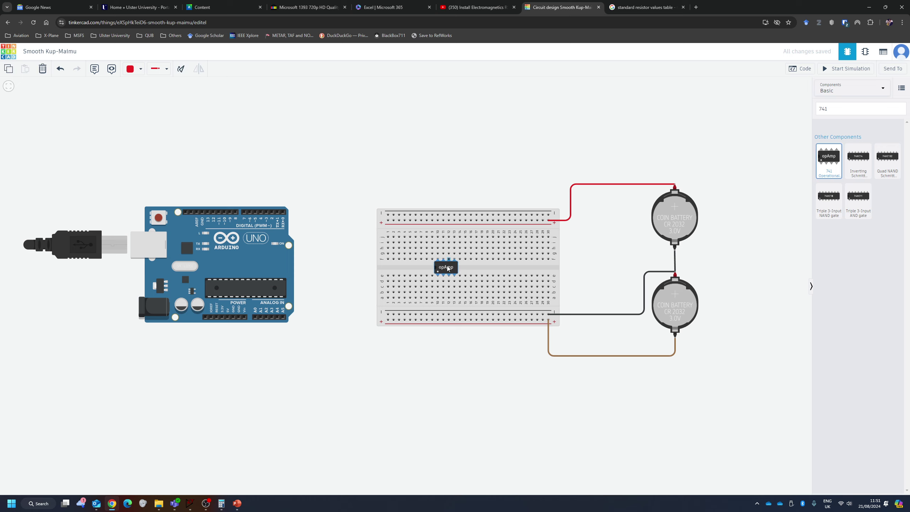
Search Google for LM741 and look at the chip pictures in the results.
{"action": "left_click", "coordinate": [645, 7]}
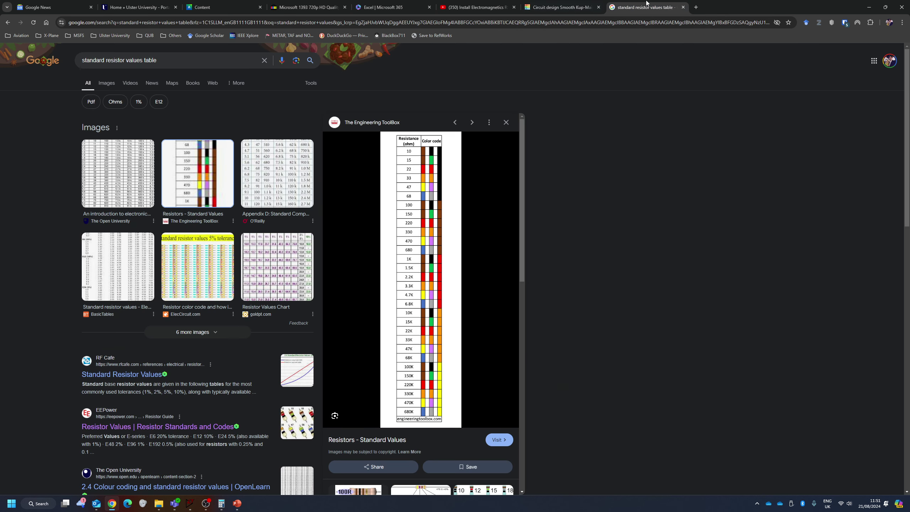
{"action": "left_click_drag", "start_coordinate": [157, 60], "coordinate": [1, 73]}
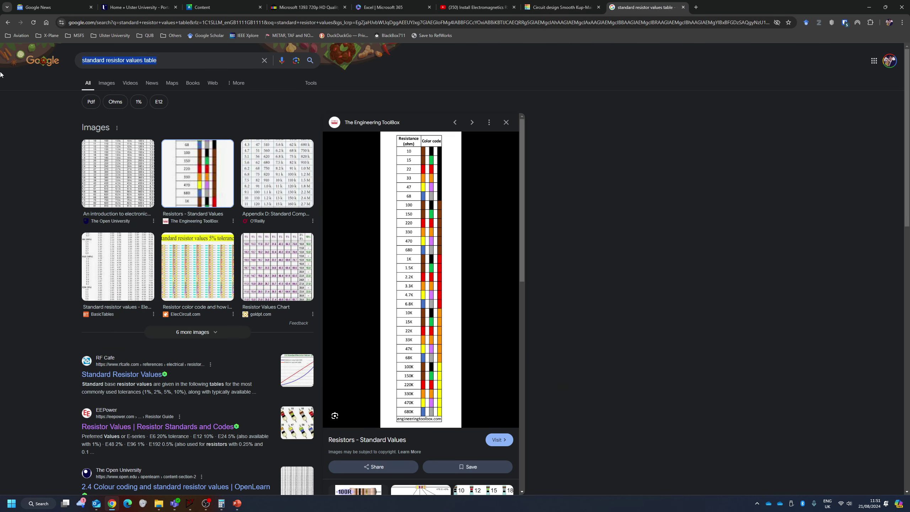
{"action": "type", "text": "LM"}
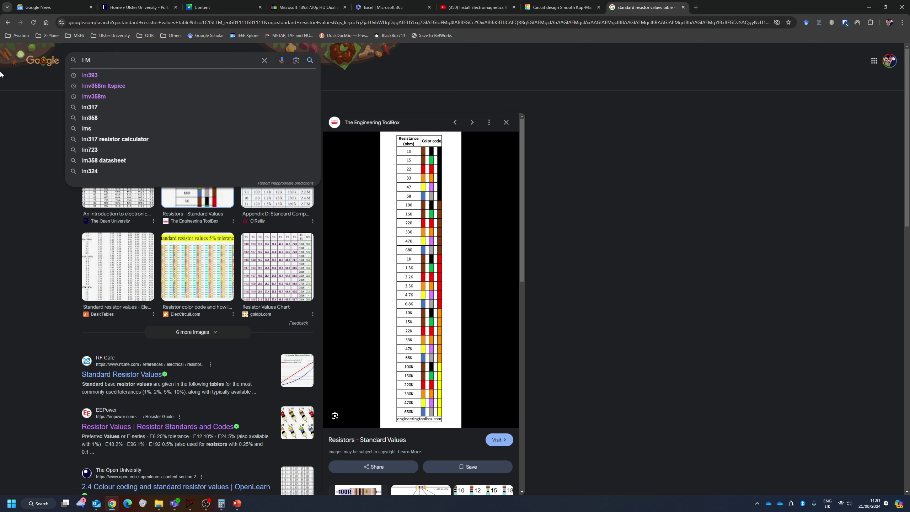
{"action": "type", "text": "7"}
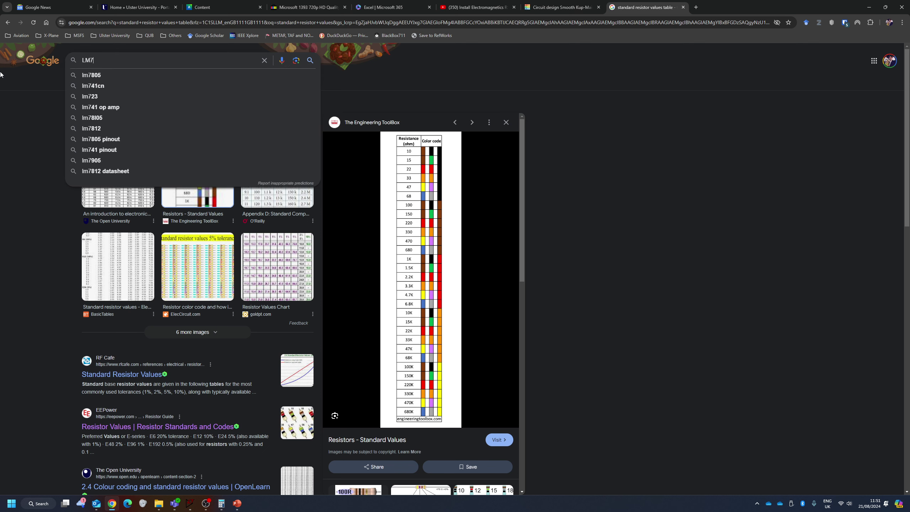
{"action": "type", "text": "41"}
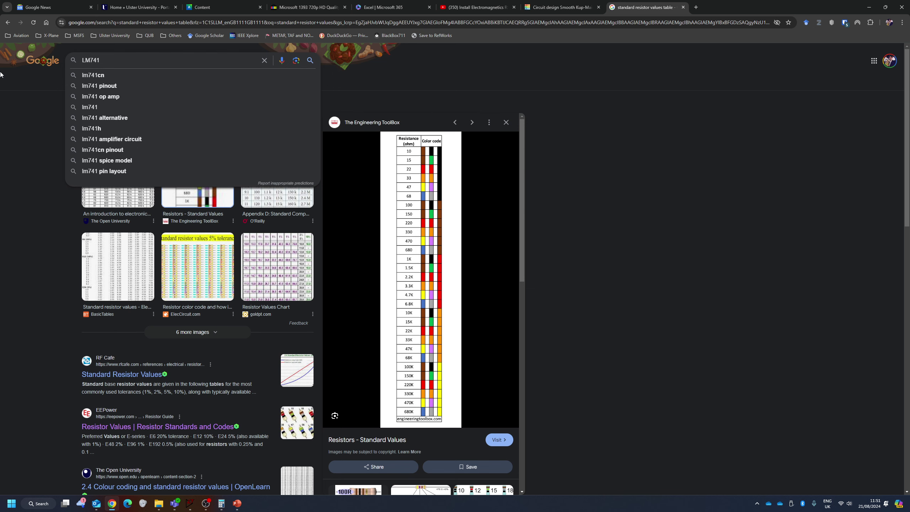
{"action": "key", "text": "Return"}
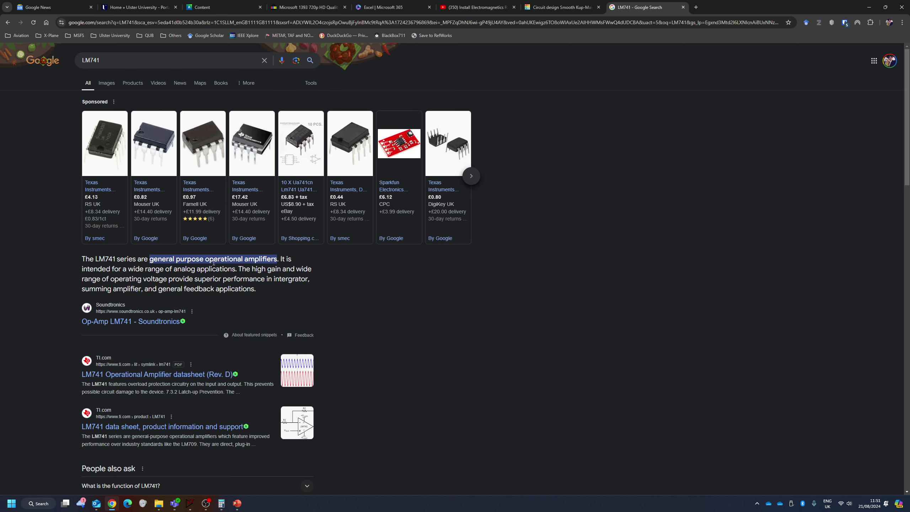
{"action": "mouse_move", "coordinate": [252, 143]}
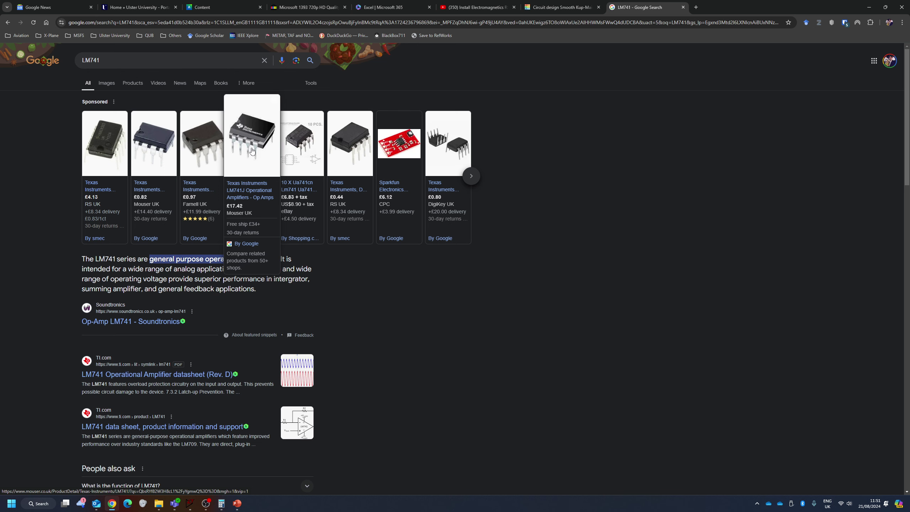
Return to the Tinkercad circuit and check the op-amp's pins against the LM741 search results and the LTspice schematic.
{"action": "left_click", "coordinate": [540, 7]}
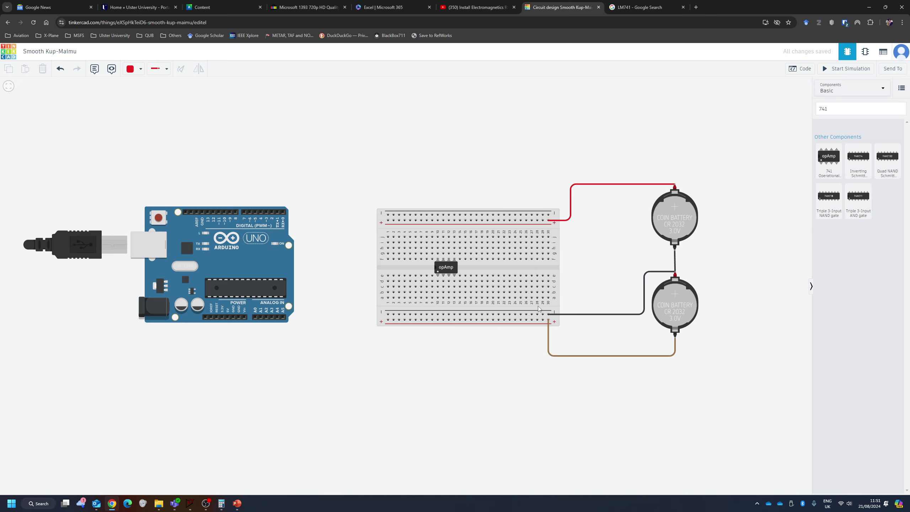
{"action": "scroll", "coordinate": [446, 303], "scroll_direction": "up", "scroll_amount": 3}
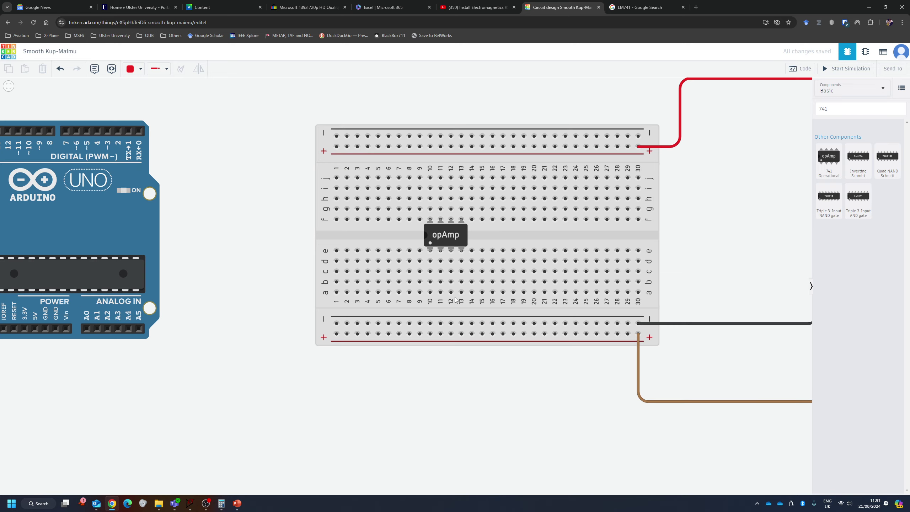
{"action": "scroll", "coordinate": [444, 279], "scroll_direction": "up", "scroll_amount": 2}
{"action": "scroll", "coordinate": [420, 251], "scroll_direction": "down", "scroll_amount": 1}
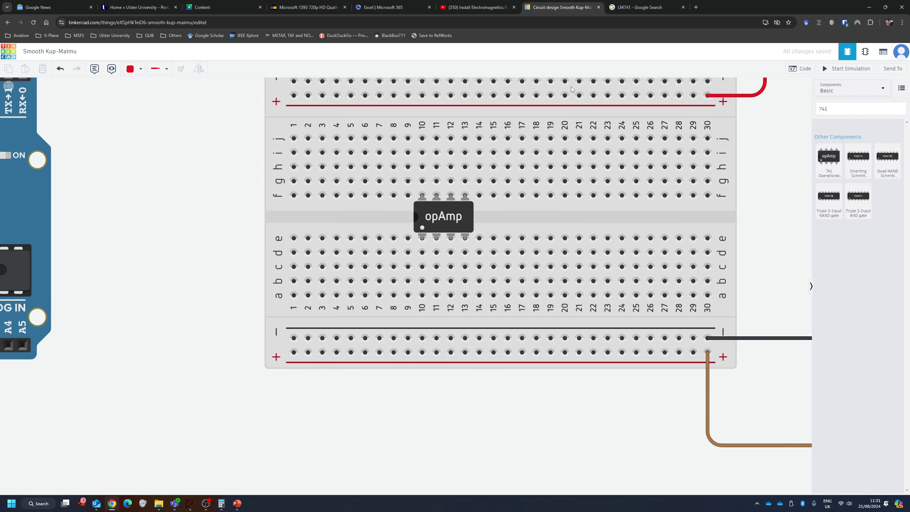
{"action": "left_click", "coordinate": [625, 4]}
{"action": "left_click", "coordinate": [561, 7]}
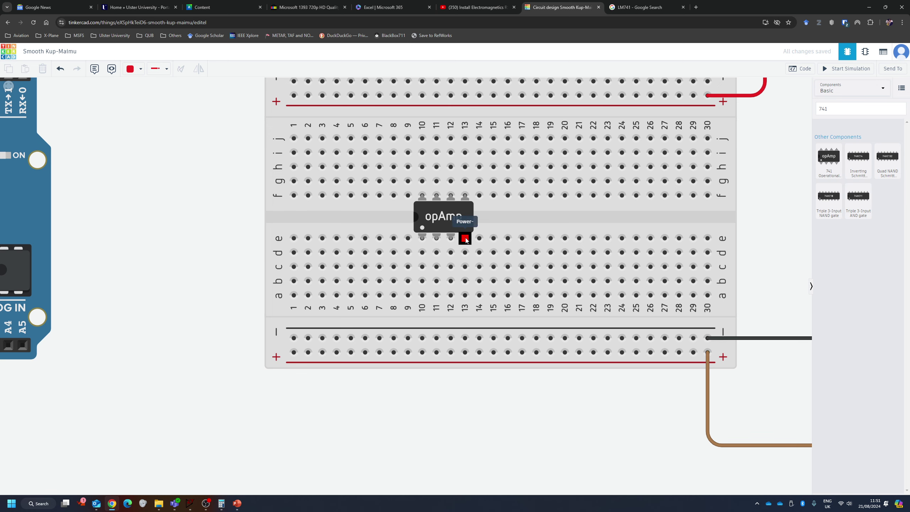
{"action": "key", "text": "alt+Tab"}
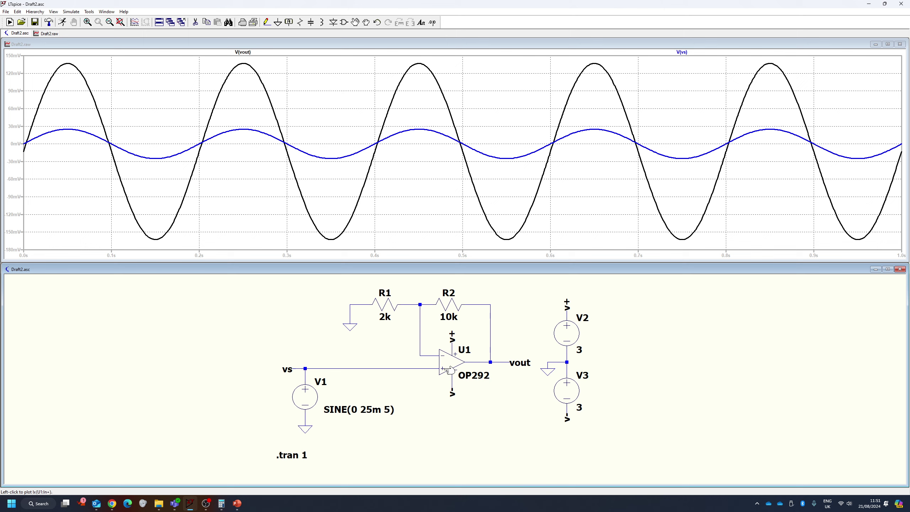
{"action": "key", "text": "alt+Tab"}
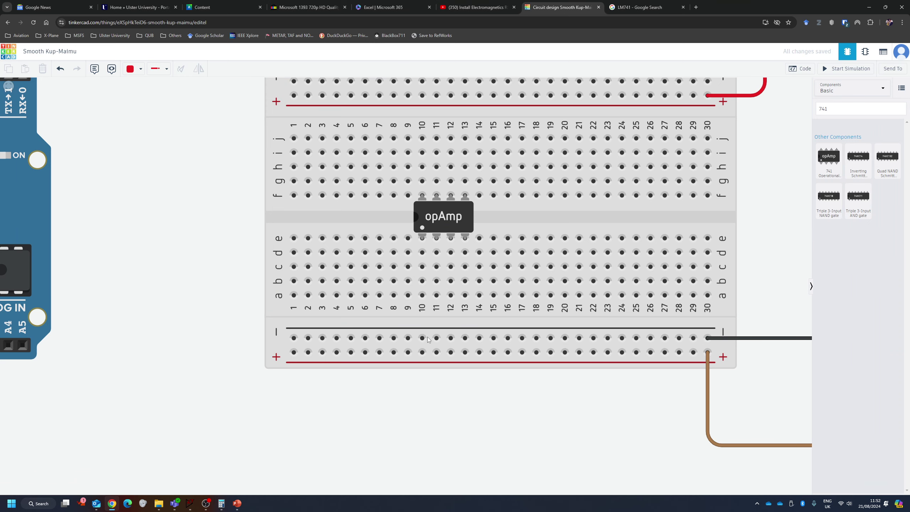
Wire the op-amp's negative power pin from row a, column 13 to the breadboard's lower positive rail and colour that wire brown.
{"action": "left_click", "coordinate": [465, 296]}
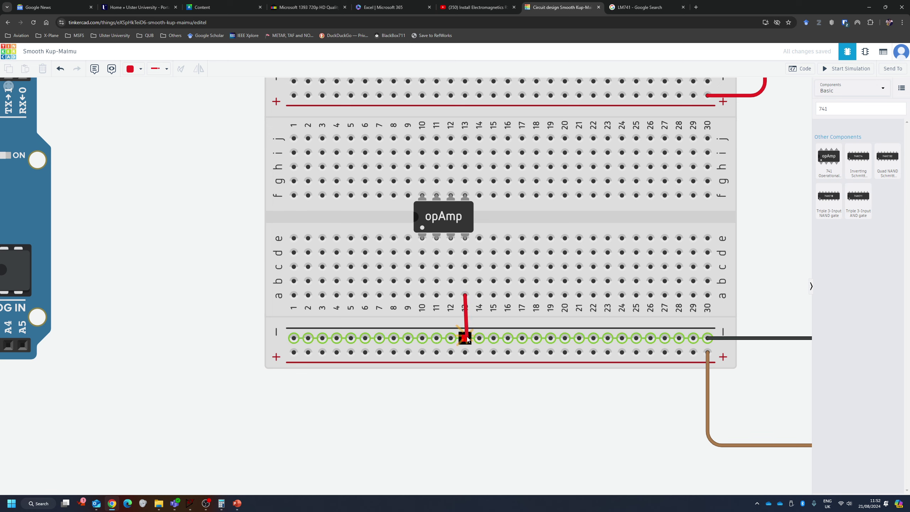
{"action": "left_click", "coordinate": [465, 352]}
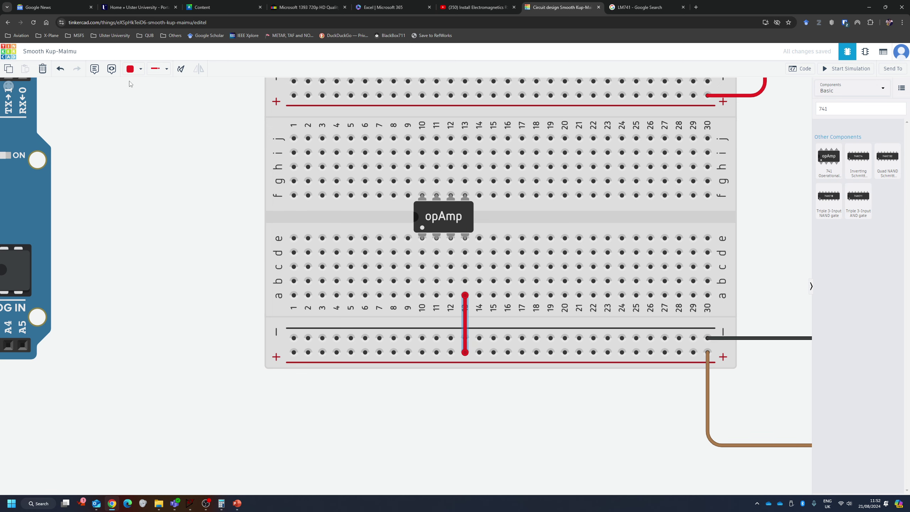
{"action": "left_click", "coordinate": [140, 69]}
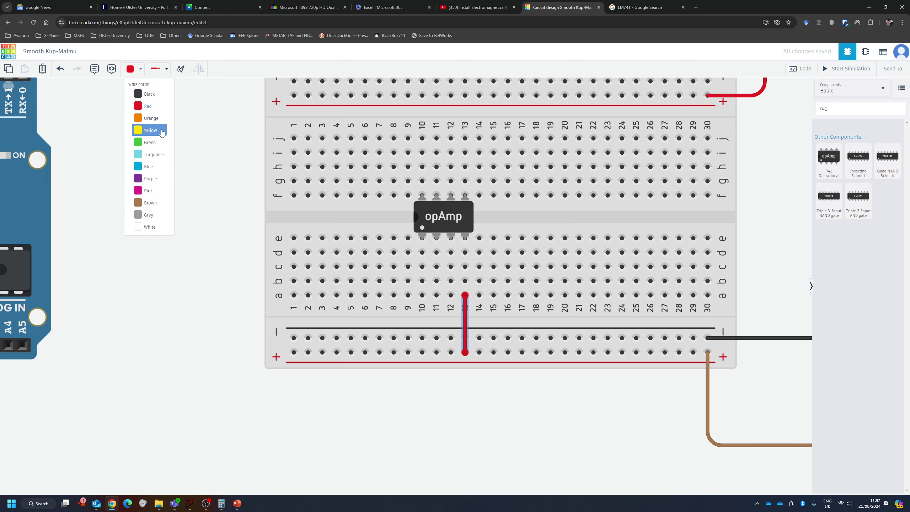
{"action": "left_click", "coordinate": [150, 203]}
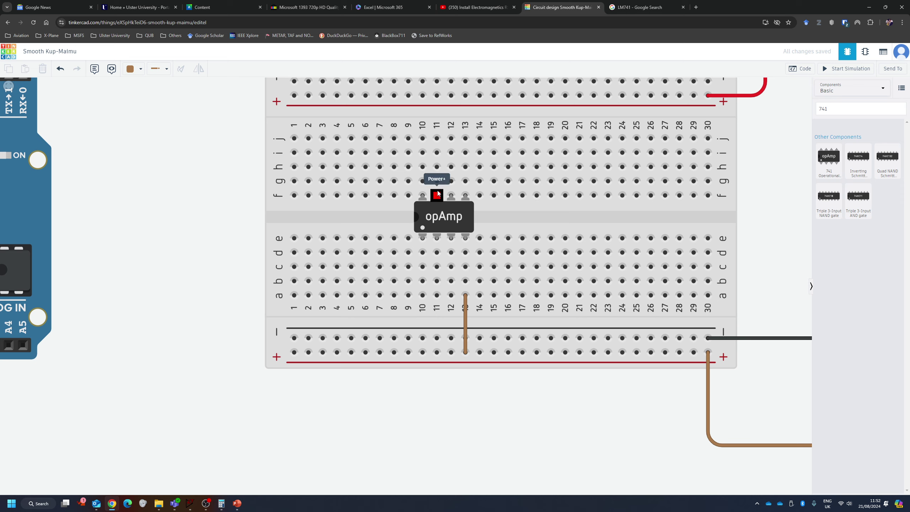
Check the V+ supply in LTspice, then wire breadboard row j, column 11 to the upper positive rail in Tinkercad and colour that wire red.
{"action": "key", "text": "alt+Tab"}
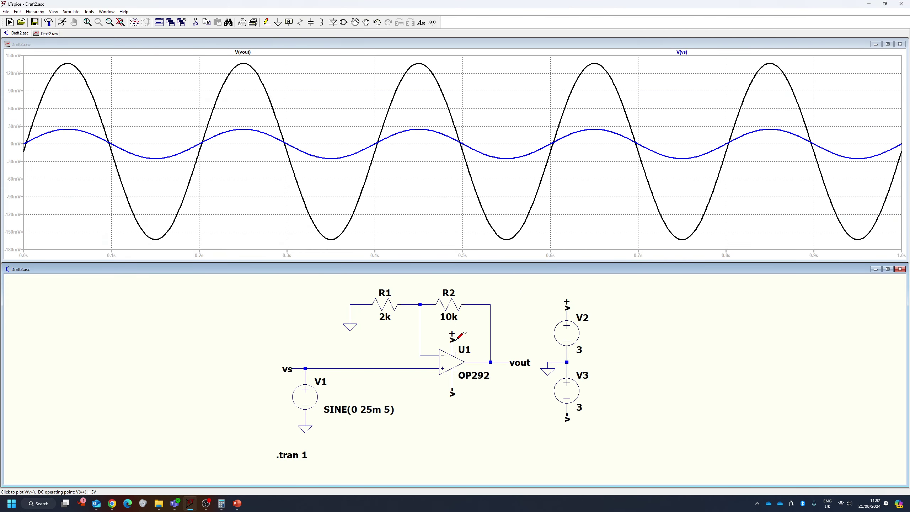
{"action": "key", "text": "alt+Tab"}
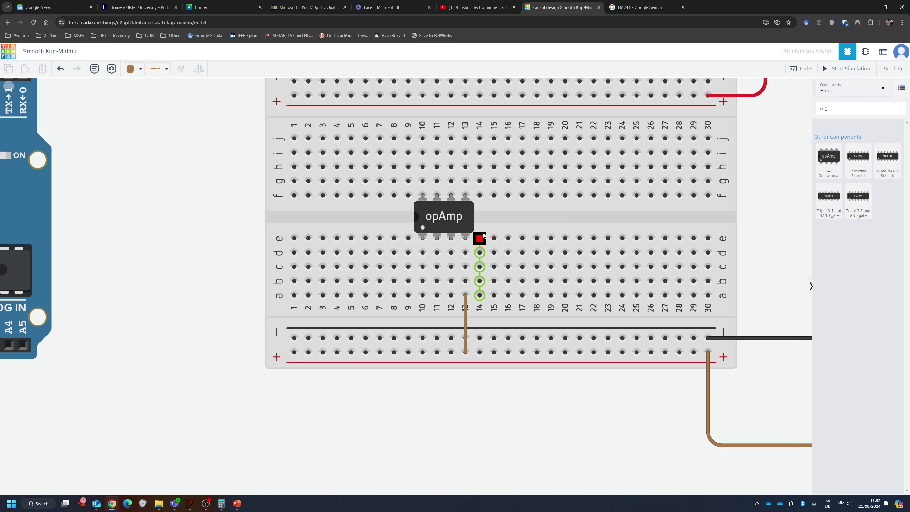
{"action": "left_click", "coordinate": [436, 138]}
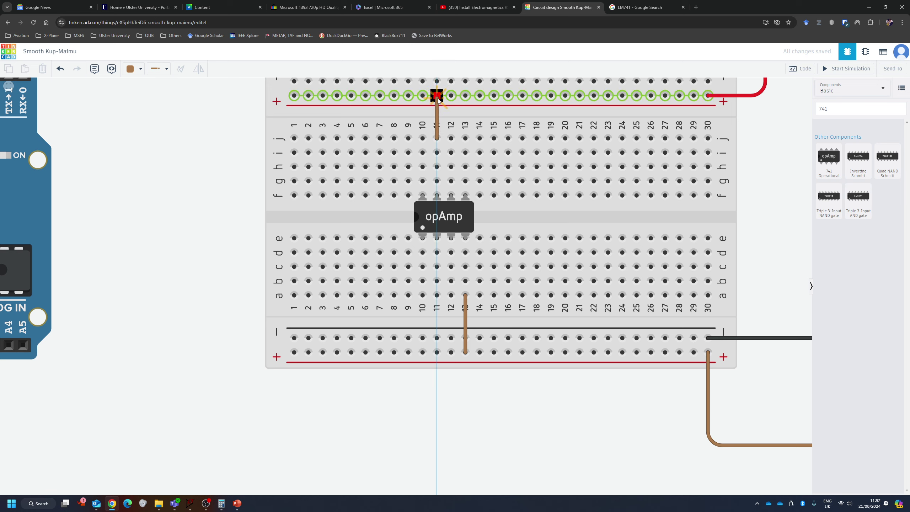
{"action": "left_click", "coordinate": [437, 95]}
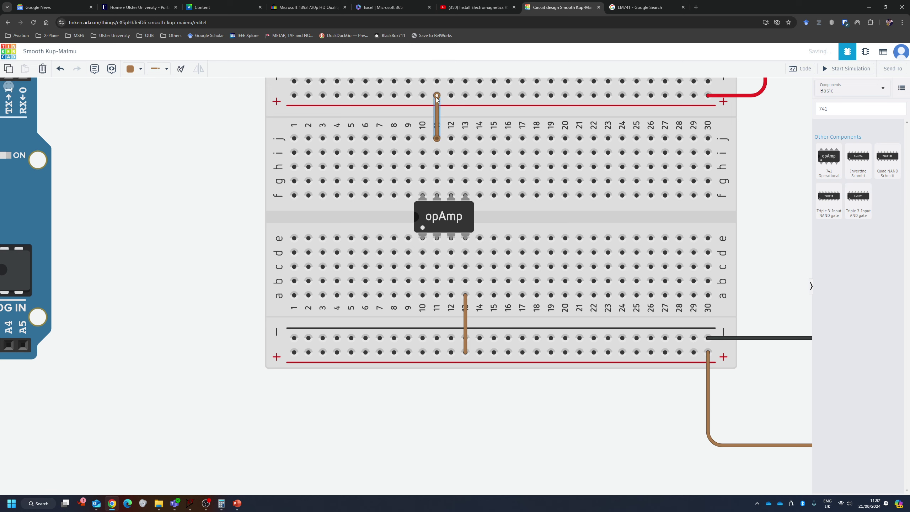
{"action": "left_click", "coordinate": [140, 69]}
{"action": "left_click", "coordinate": [154, 107]}
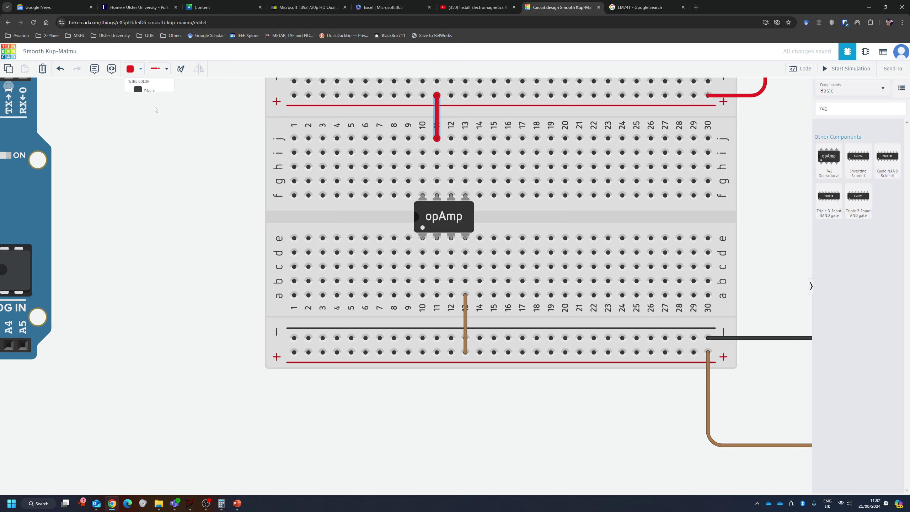
{"action": "left_click", "coordinate": [176, 273]}
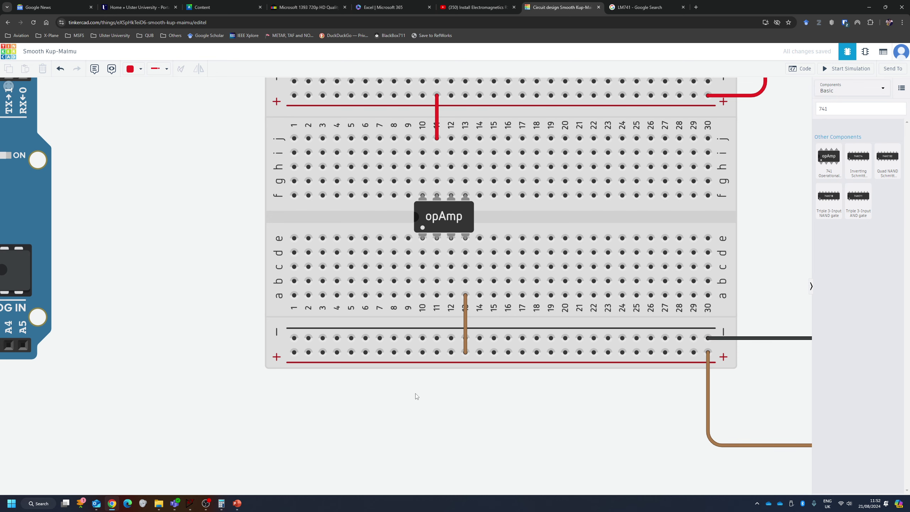
Search the components for func and place a function generator below the gap between the Arduino and the breadboard.
{"action": "scroll", "coordinate": [417, 396], "scroll_direction": "down", "scroll_amount": 4}
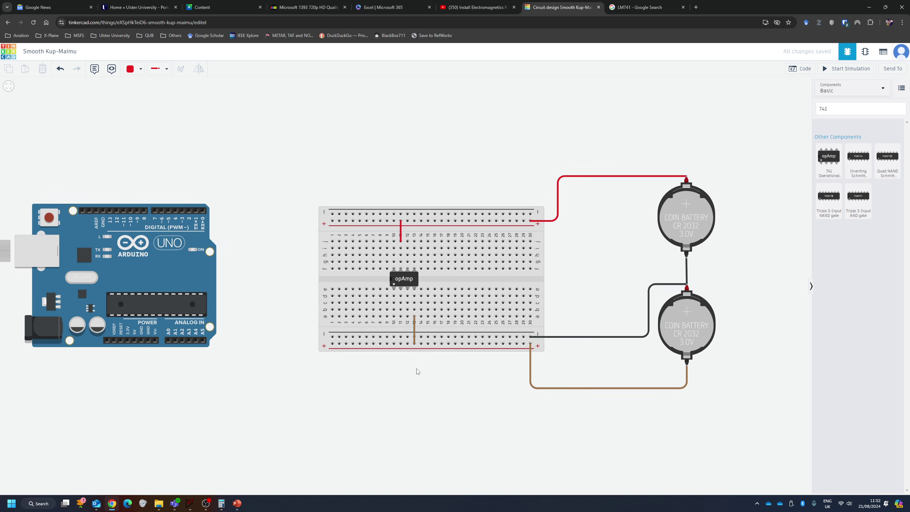
{"action": "left_click_drag", "start_coordinate": [417, 371], "coordinate": [418, 288]}
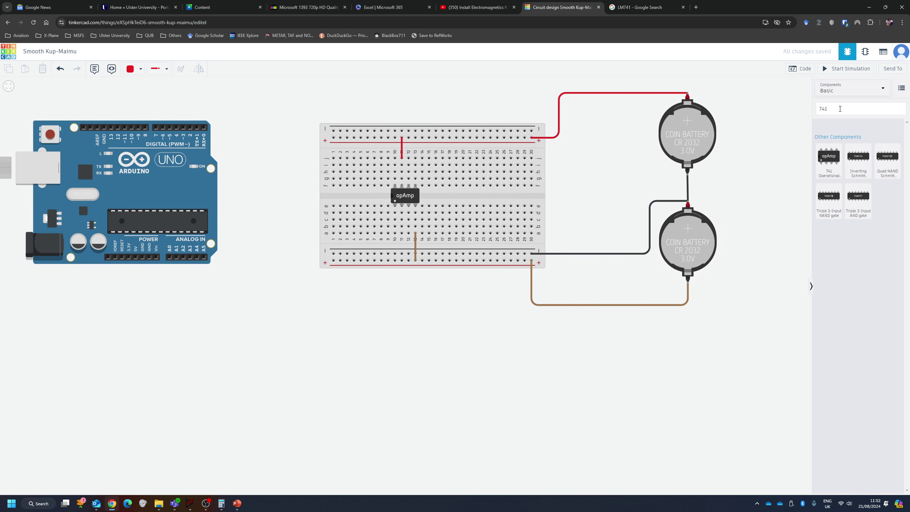
{"action": "left_click", "coordinate": [833, 110]}
{"action": "key", "text": "BackSpace"}
{"action": "key", "text": "BackSpace"}
{"action": "key", "text": "BackSpace"}
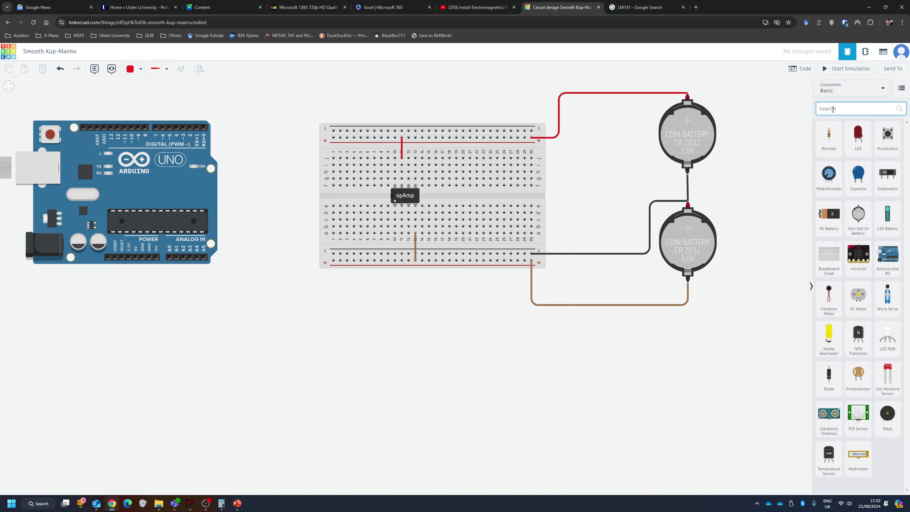
{"action": "type", "text": "func"}
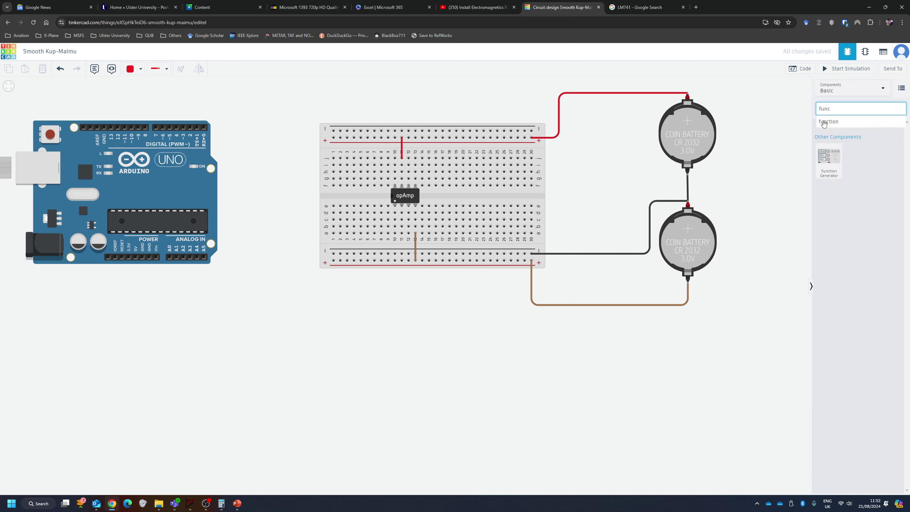
{"action": "left_click_drag", "start_coordinate": [829, 160], "coordinate": [270, 370]}
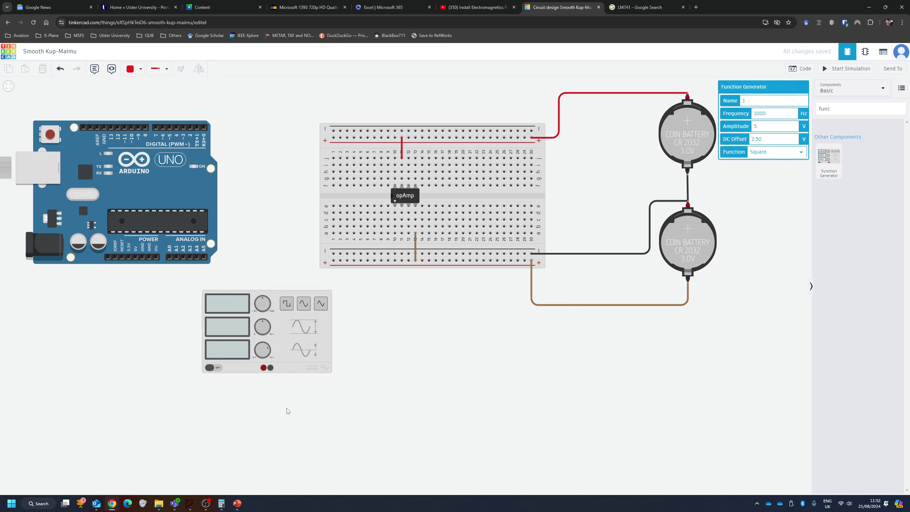
{"action": "left_click", "coordinate": [288, 411]}
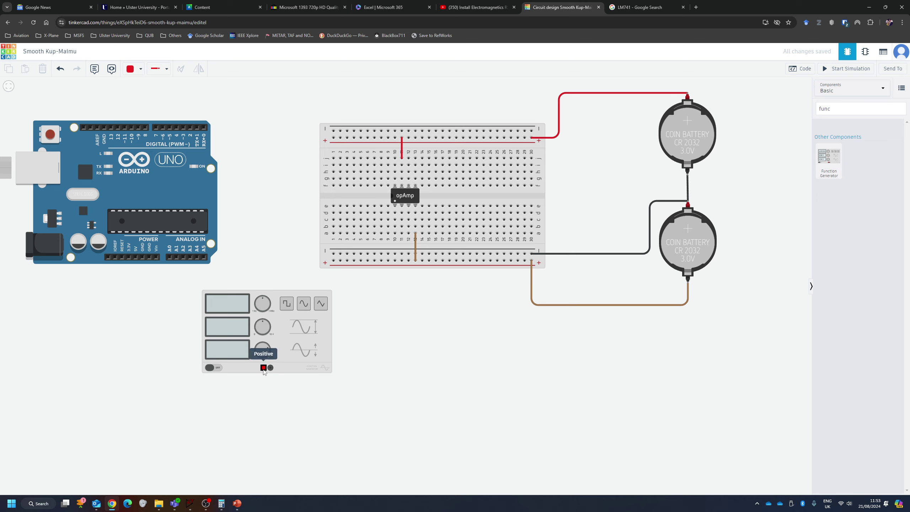
Wire the function generator's positive terminal around below its body to the Arduino's A0 pin and colour that wire yellow.
{"action": "left_click", "coordinate": [264, 369]}
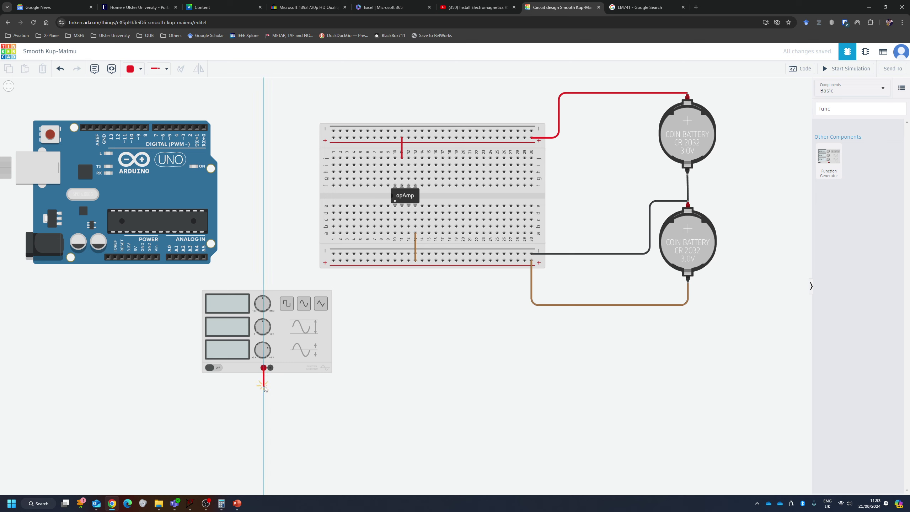
{"action": "left_click", "coordinate": [265, 386]}
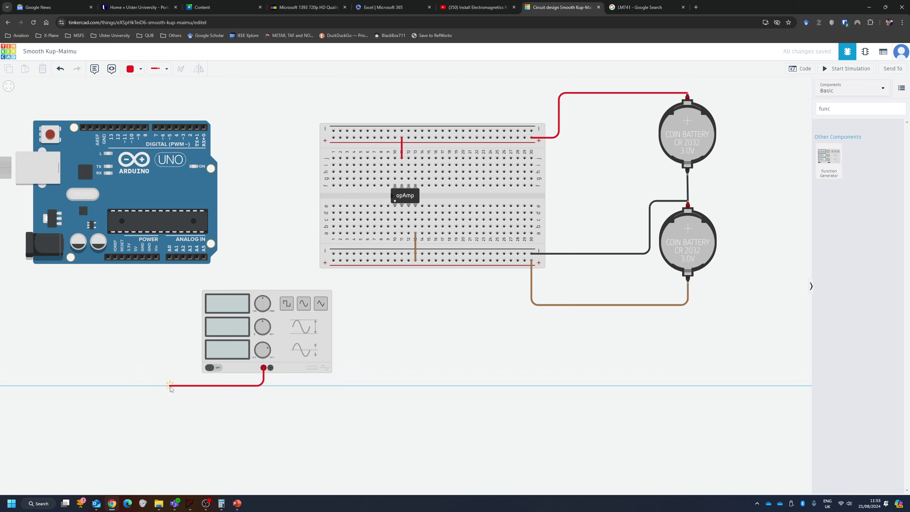
{"action": "left_click", "coordinate": [170, 387]}
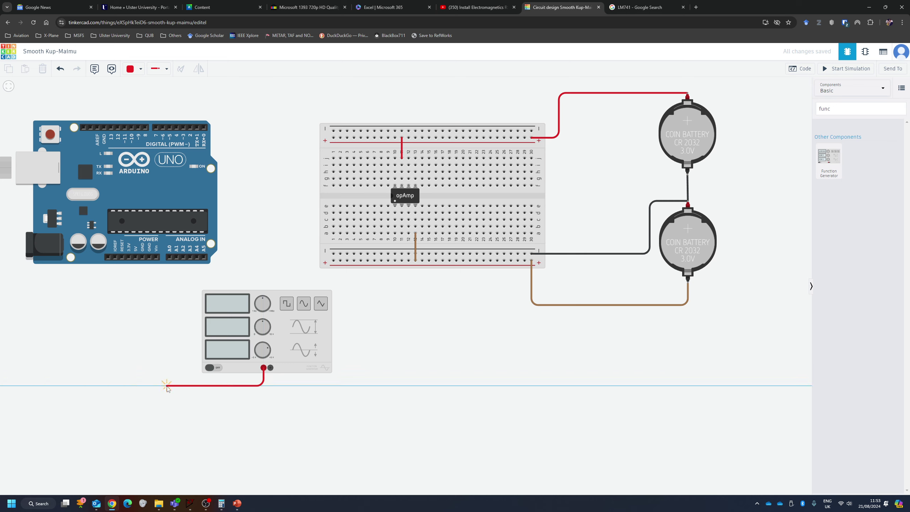
{"action": "left_click", "coordinate": [170, 258]}
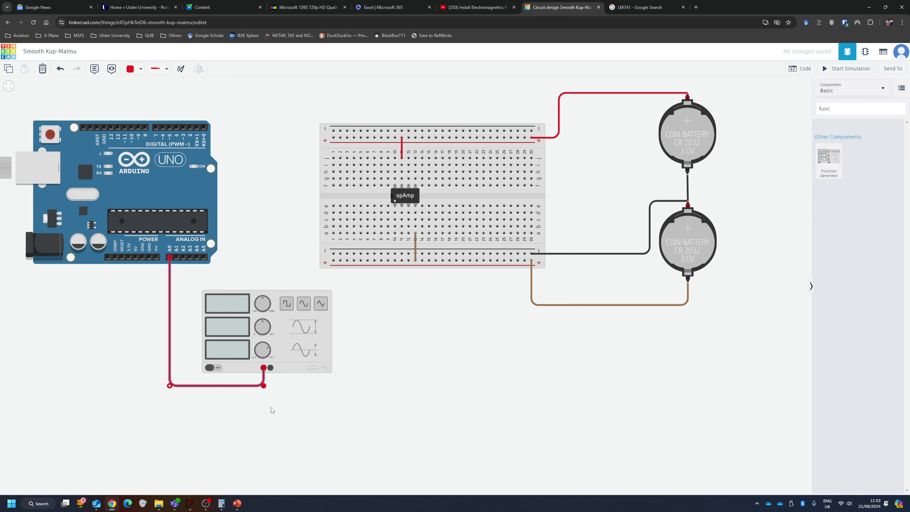
{"action": "left_click", "coordinate": [264, 386]}
{"action": "left_click", "coordinate": [132, 70]}
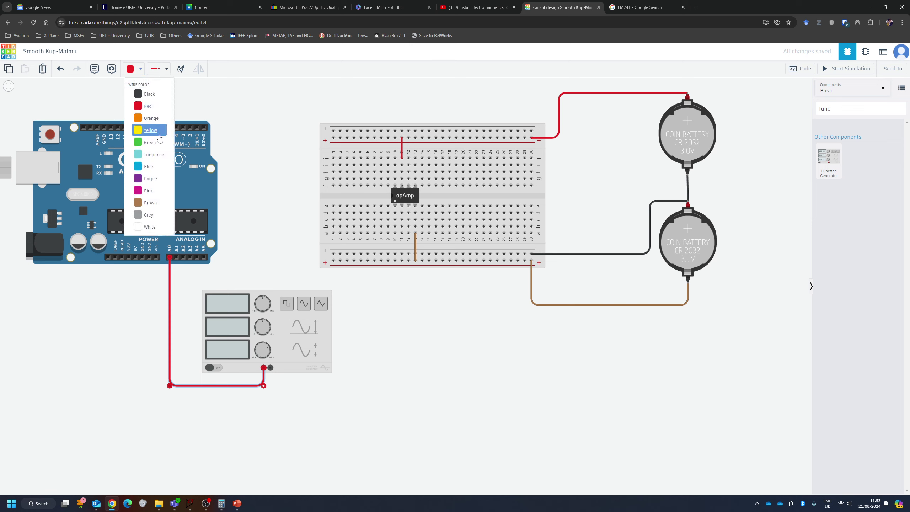
{"action": "left_click", "coordinate": [155, 133]}
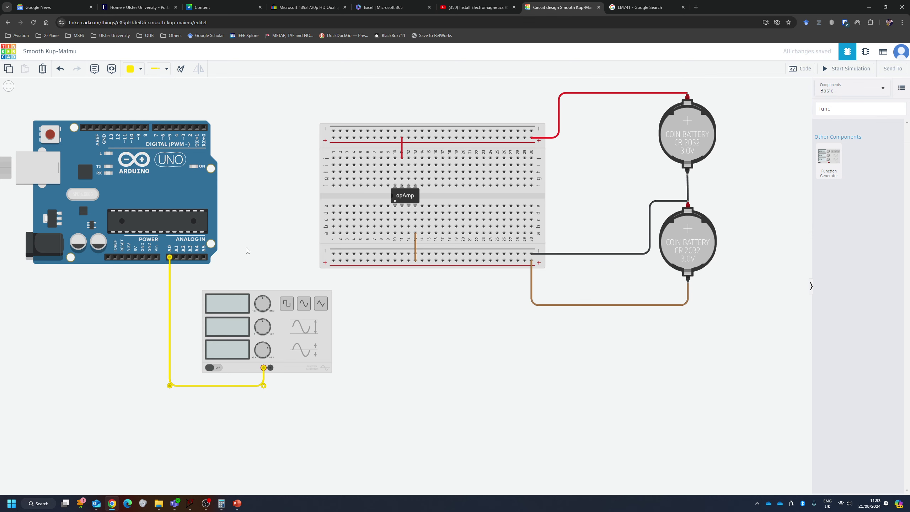
Wire the function generator's negative terminal around below its body to the breadboard's lower negative rail near column 3 and colour that wire black.
{"action": "left_click", "coordinate": [261, 255]}
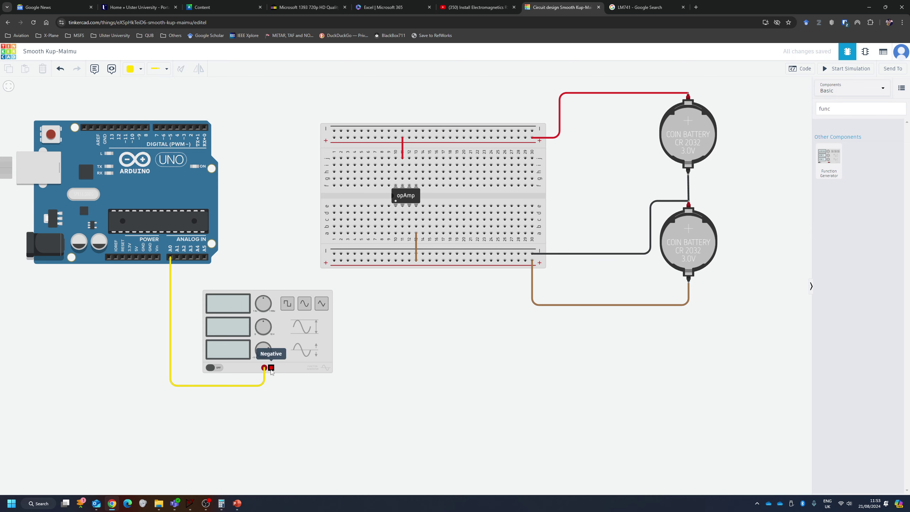
{"action": "left_click", "coordinate": [271, 369]}
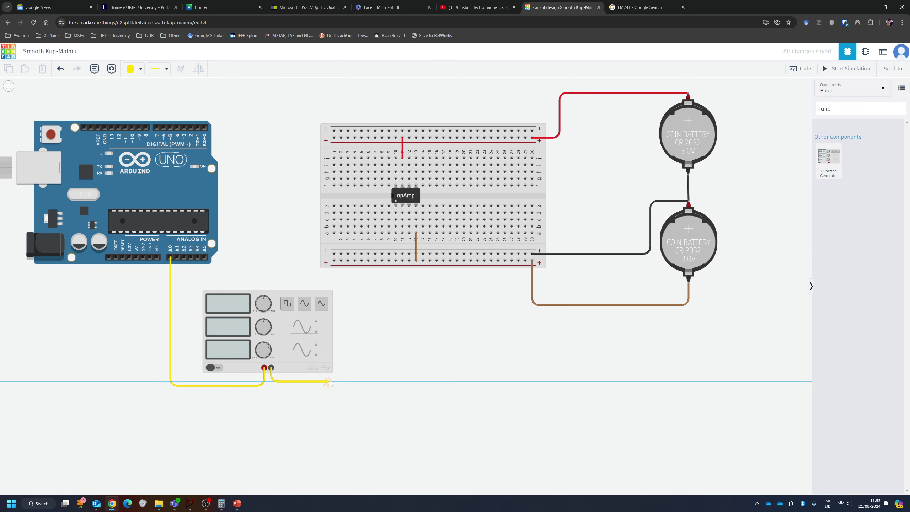
{"action": "left_click", "coordinate": [345, 380]}
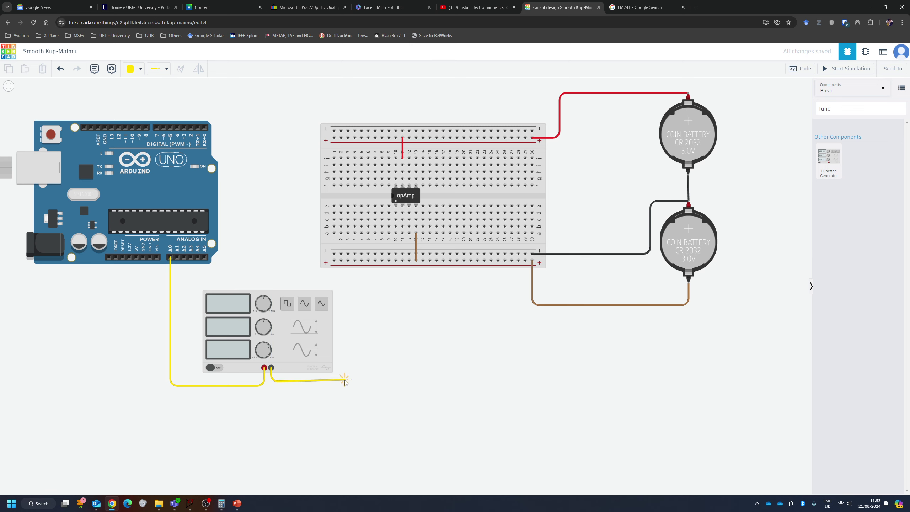
{"action": "left_click", "coordinate": [348, 254]}
{"action": "left_click_drag", "start_coordinate": [346, 381], "coordinate": [348, 381]}
{"action": "left_click", "coordinate": [135, 69]}
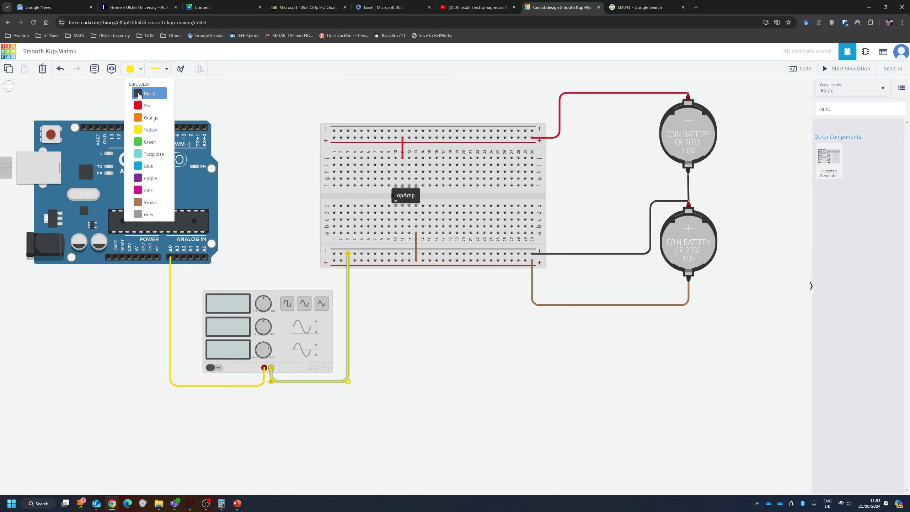
{"action": "left_click", "coordinate": [138, 94]}
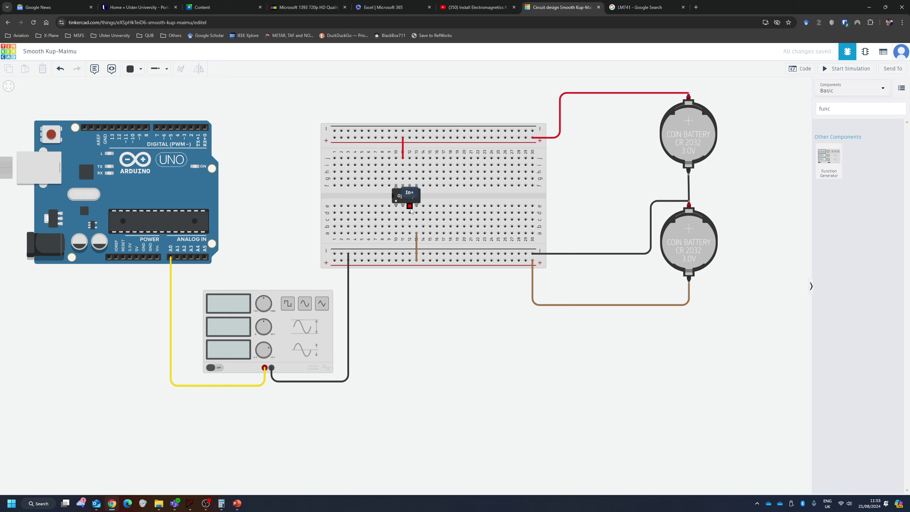
Check the op-amp's grounded positive input in the PowerPoint Supply and feedback slide, then wire breadboard row a, column 12 to the lower negative rail in Tinkercad.
{"action": "key", "text": "alt+Tab"}
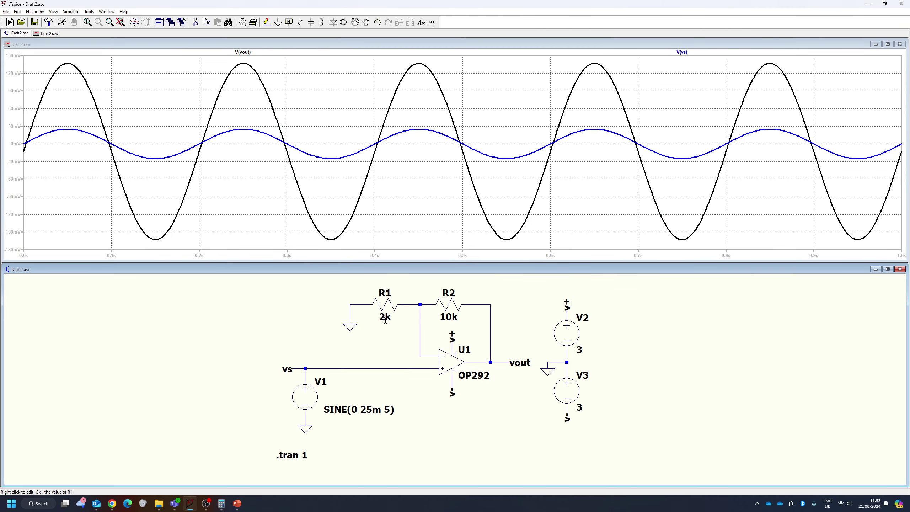
{"action": "left_click", "coordinate": [237, 503]}
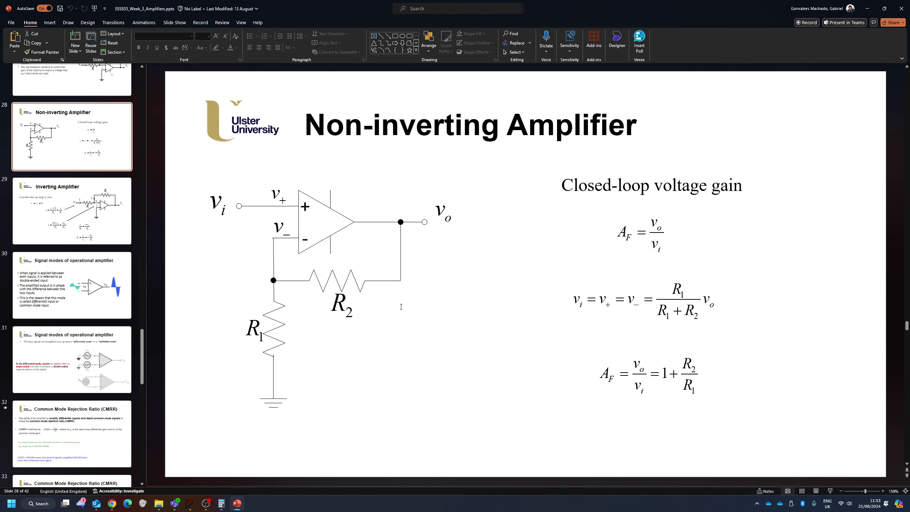
{"action": "scroll", "coordinate": [401, 307], "scroll_direction": "up", "scroll_amount": 2}
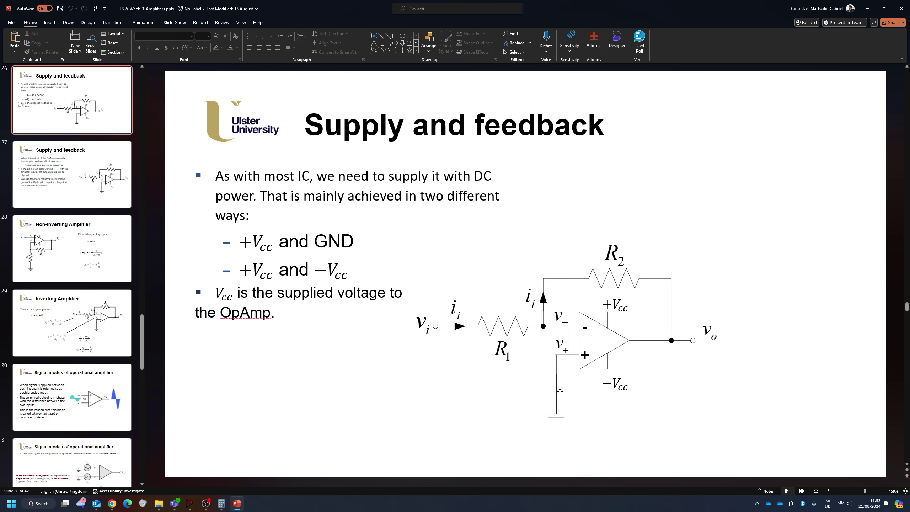
{"action": "key", "text": "alt+Tab"}
{"action": "key", "text": "alt+Tab"}
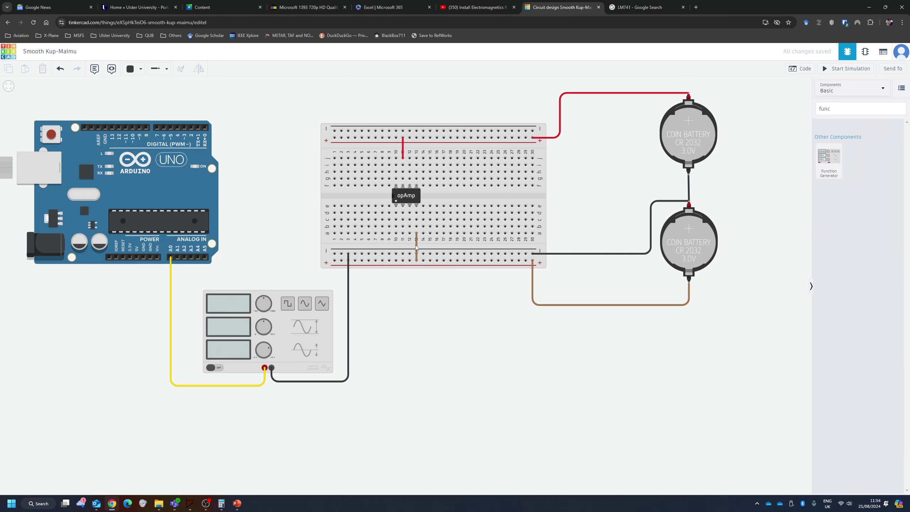
{"action": "left_click", "coordinate": [410, 233]}
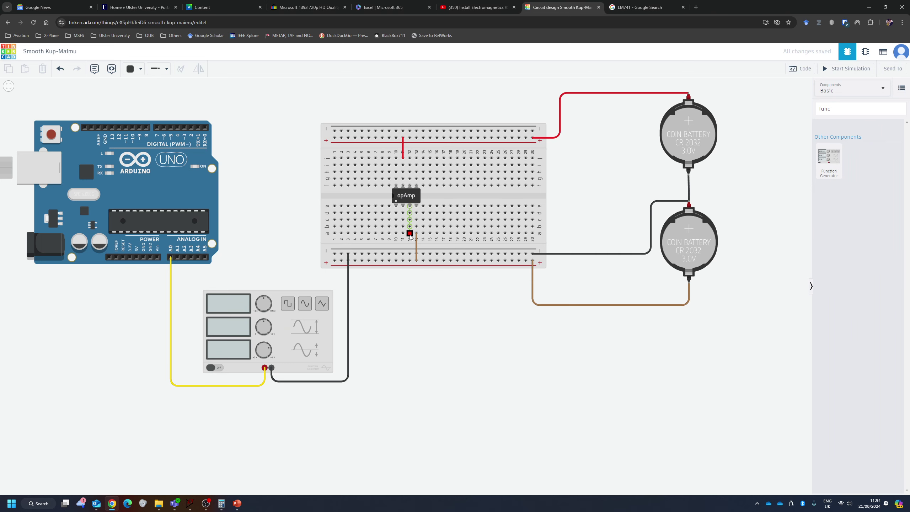
{"action": "left_click", "coordinate": [410, 254]}
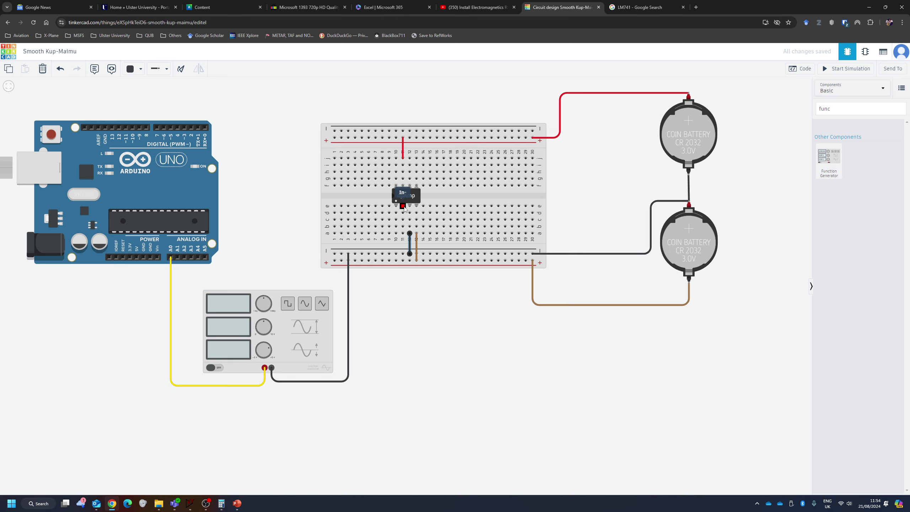
Review the feedback network in LTspice and the slides, then place a resistor vertically across the Tinkercad breadboard's centre gap at column 7.
{"action": "key", "text": "alt+Tab"}
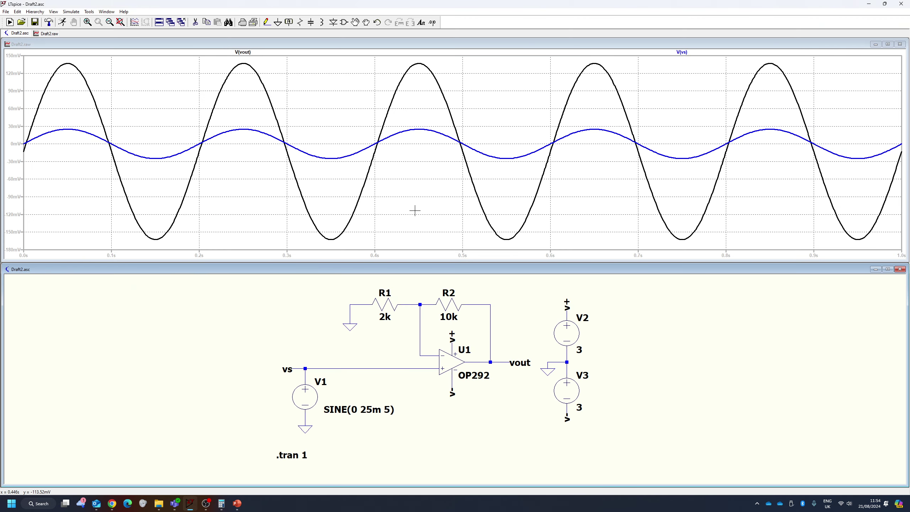
{"action": "key", "text": "alt+Tab"}
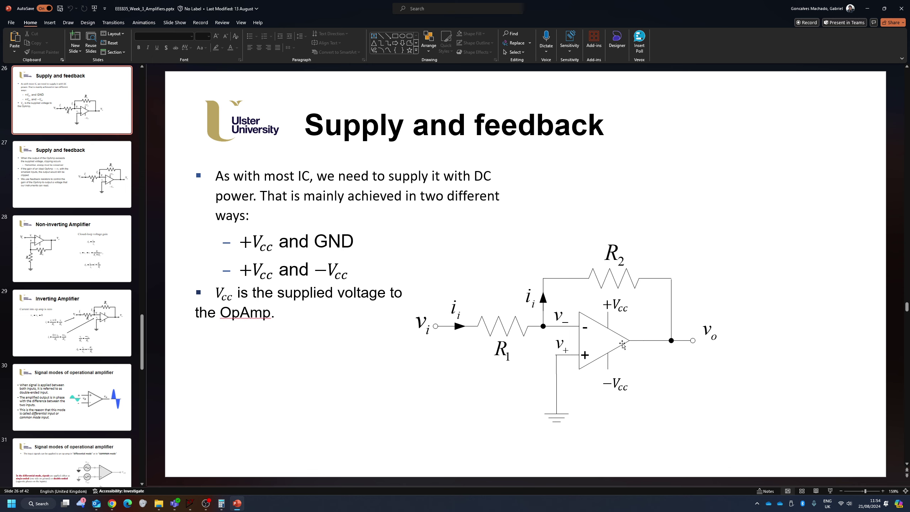
{"action": "key", "text": "alt+Tab"}
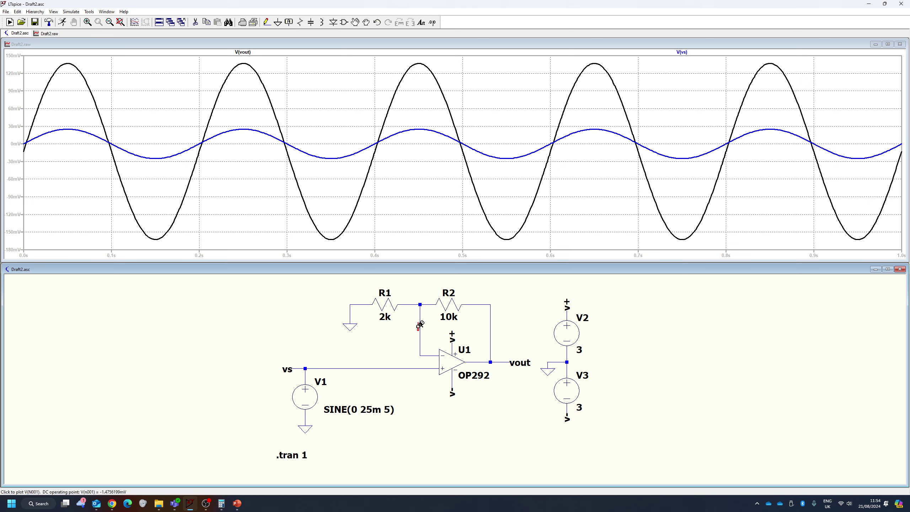
{"action": "key", "text": "alt+Tab"}
{"action": "key", "text": "Tab"}
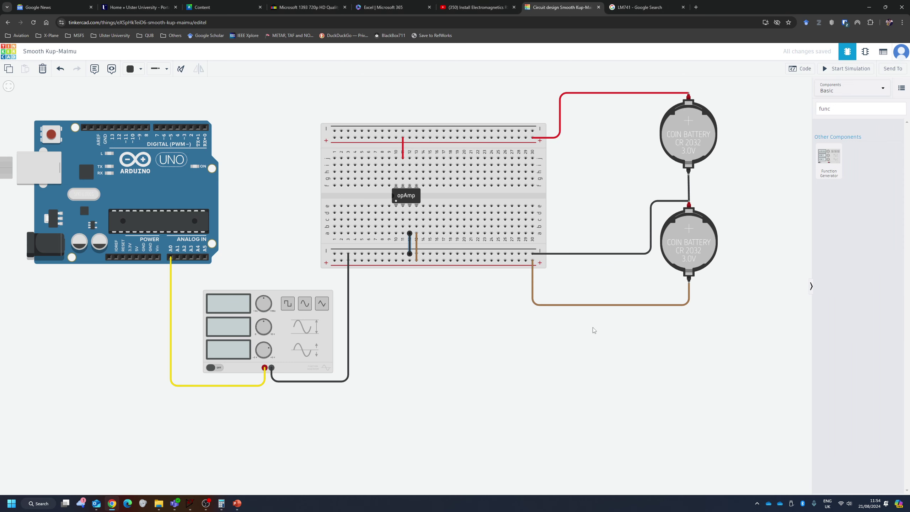
{"action": "left_click", "coordinate": [542, 375]}
{"action": "key", "text": "BackSpace"}
{"action": "key", "text": "BackSpace"}
{"action": "key", "text": "BackSpace"}
{"action": "key", "text": "BackSpace"}
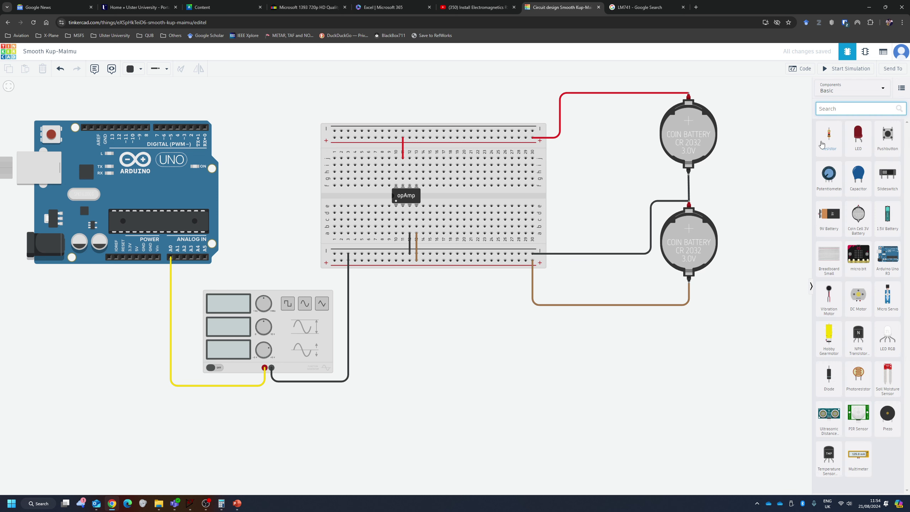
{"action": "left_click_drag", "start_coordinate": [829, 138], "coordinate": [348, 211]}
{"action": "key", "text": "r"}
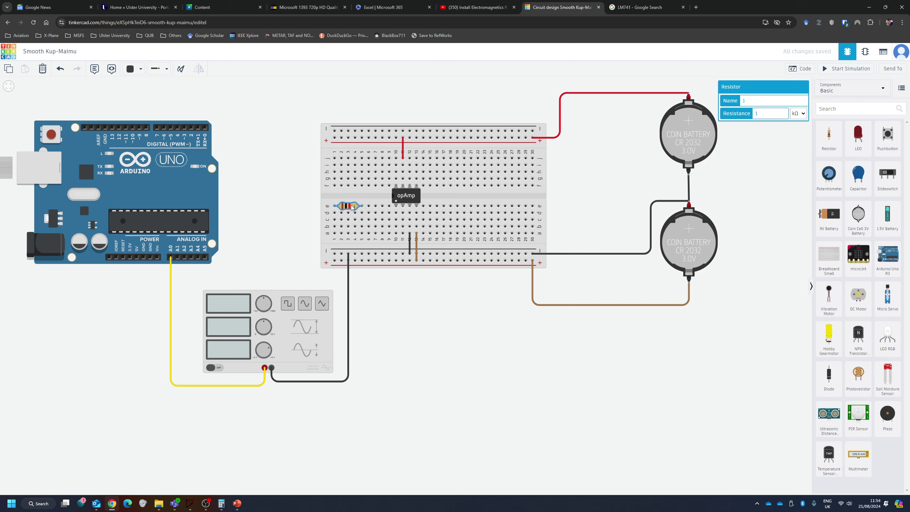
{"action": "key", "text": "ctrl+r"}
{"action": "left_click_drag", "start_coordinate": [353, 209], "coordinate": [376, 204]}
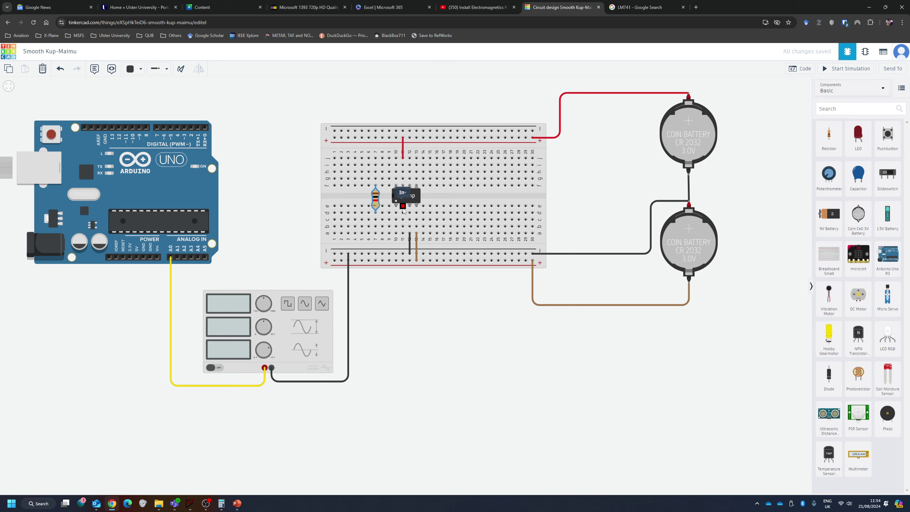
Wire the feedback resistor to the op-amp's inverting input along row c, from column 7 to column 11, and colour that wire yellow.
{"action": "left_click", "coordinate": [376, 220]}
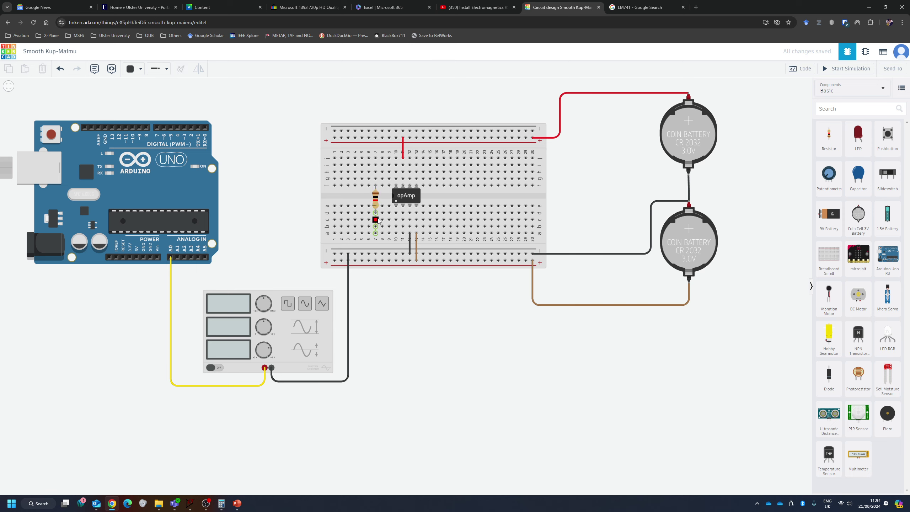
{"action": "left_click", "coordinate": [403, 220]}
{"action": "left_click", "coordinate": [135, 70]}
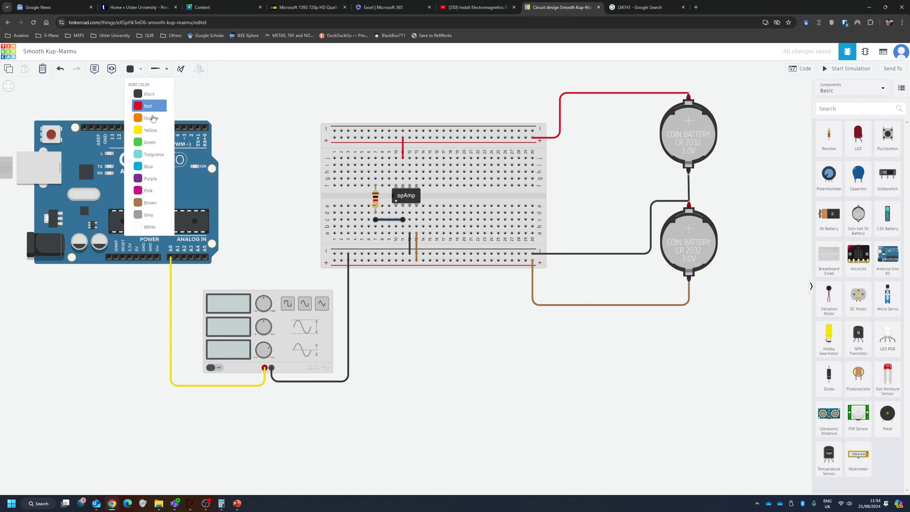
{"action": "left_click", "coordinate": [146, 132]}
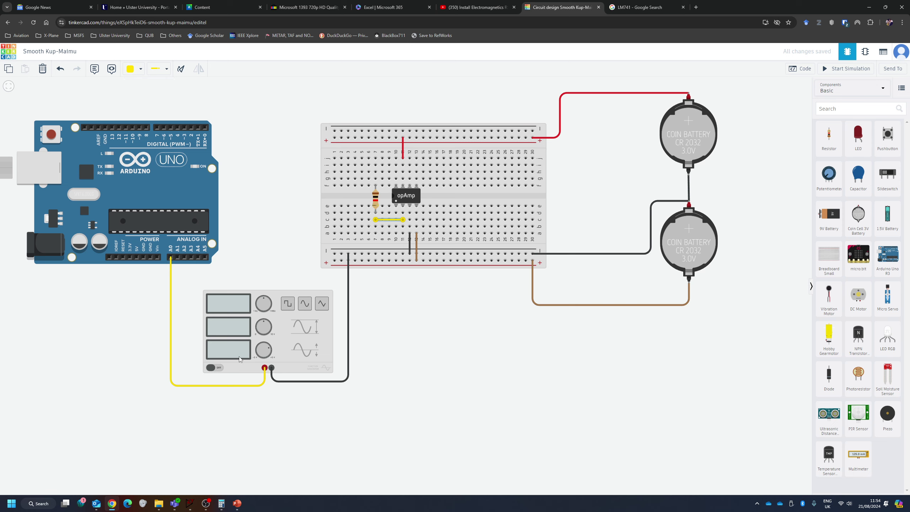
Route a second yellow wire from the function generator's positive terminal around and above its body to breadboard row b, column 2.
{"action": "left_click", "coordinate": [264, 369]}
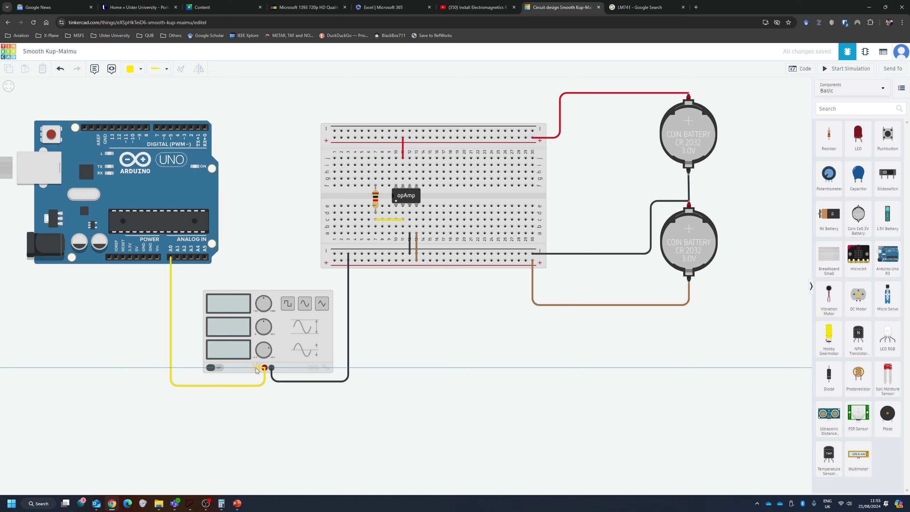
{"action": "left_click", "coordinate": [198, 369]}
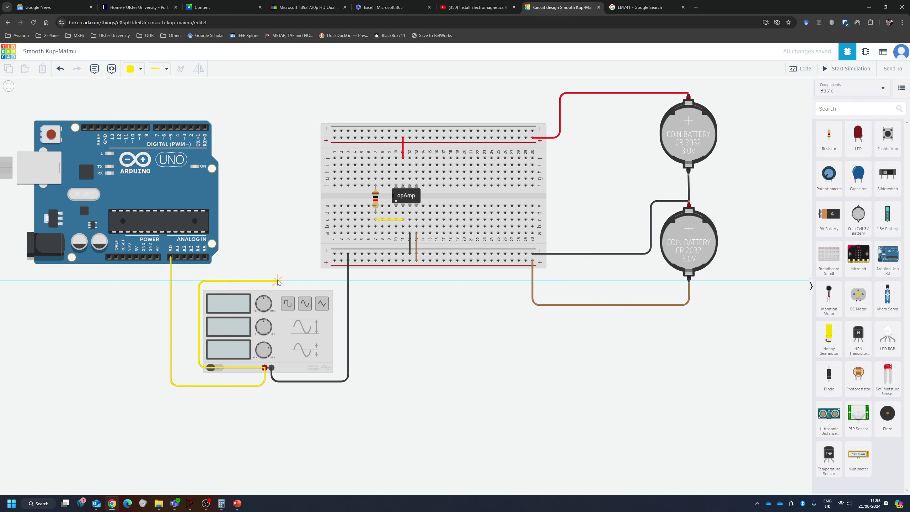
{"action": "left_click", "coordinate": [318, 281]}
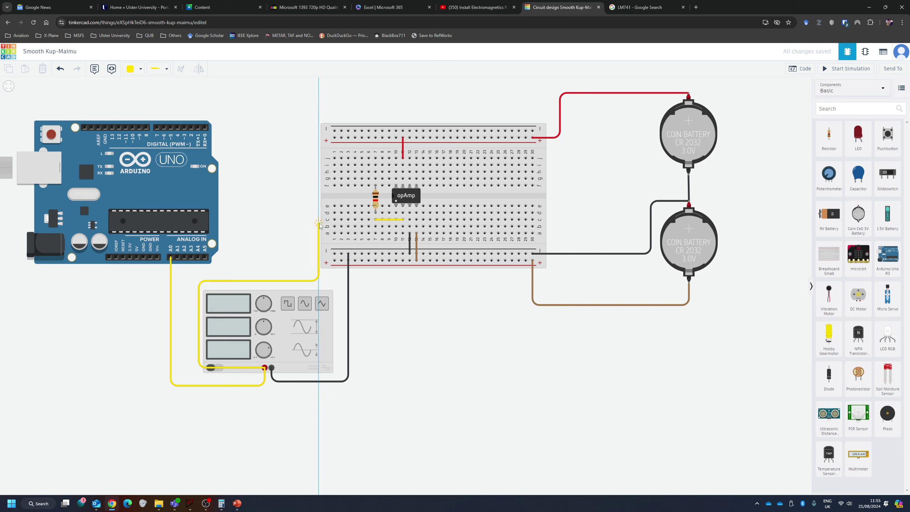
{"action": "left_click", "coordinate": [319, 223]}
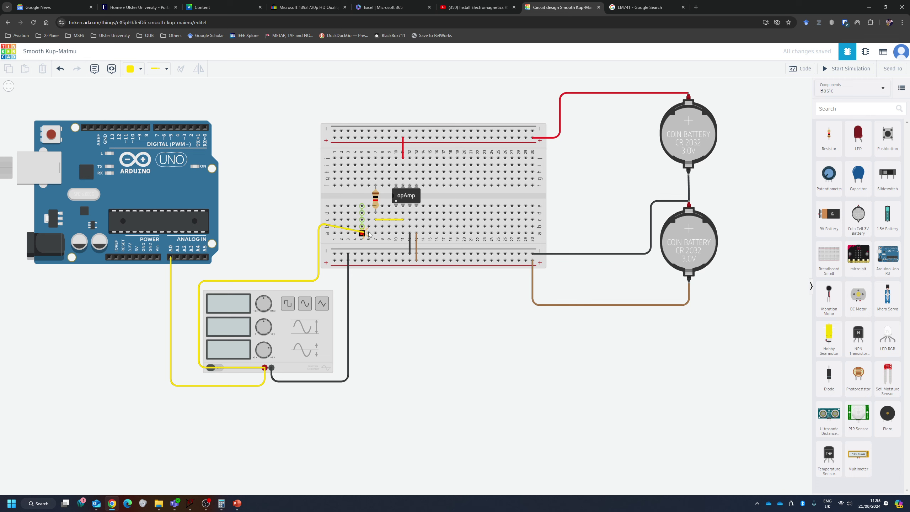
{"action": "left_click", "coordinate": [376, 226]}
{"action": "left_click_drag", "start_coordinate": [318, 222], "coordinate": [319, 226]}
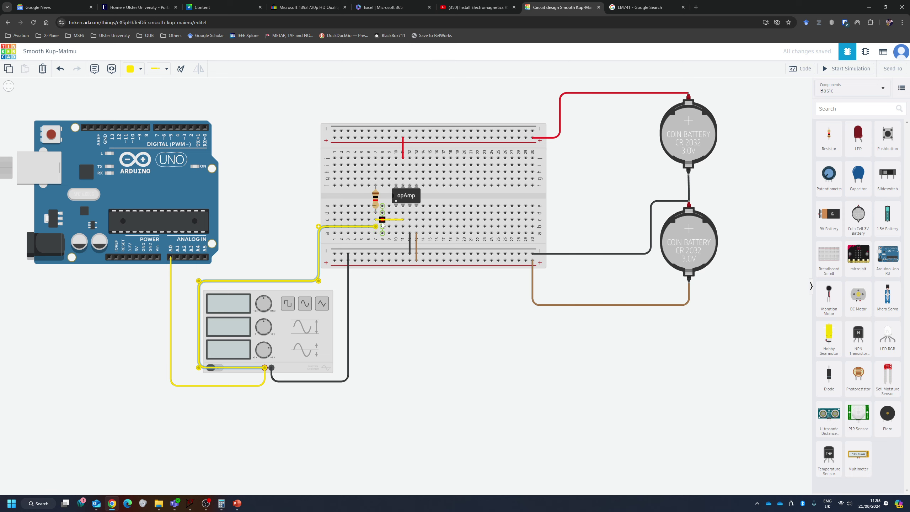
{"action": "left_click_drag", "start_coordinate": [376, 229], "coordinate": [342, 229]}
Following R1 in the slide, place a resistor along row b, columns 3 to 7, and reconnect the generator's positive wire to row a, column 3.
{"action": "key", "text": "alt+Tab"}
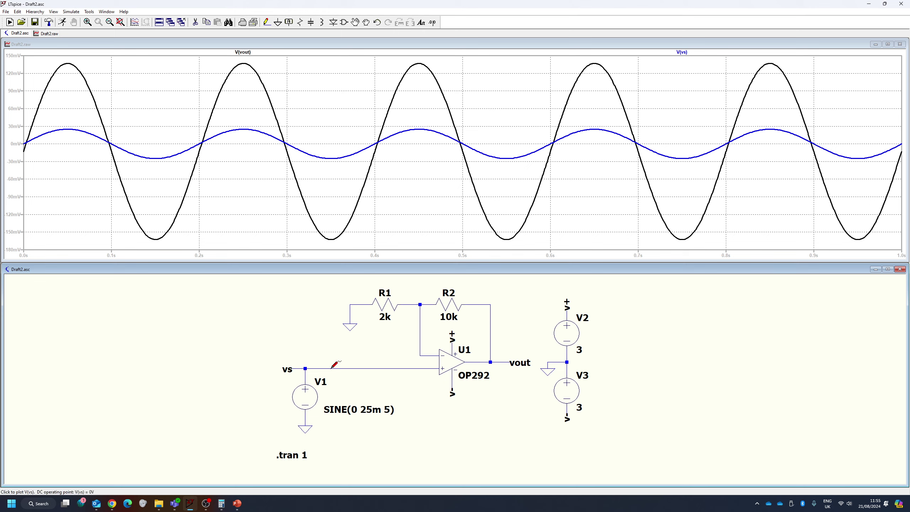
{"action": "key", "text": "alt+Tab"}
{"action": "key", "text": "alt+Tab"}
{"action": "key", "text": "alt+Tab"}
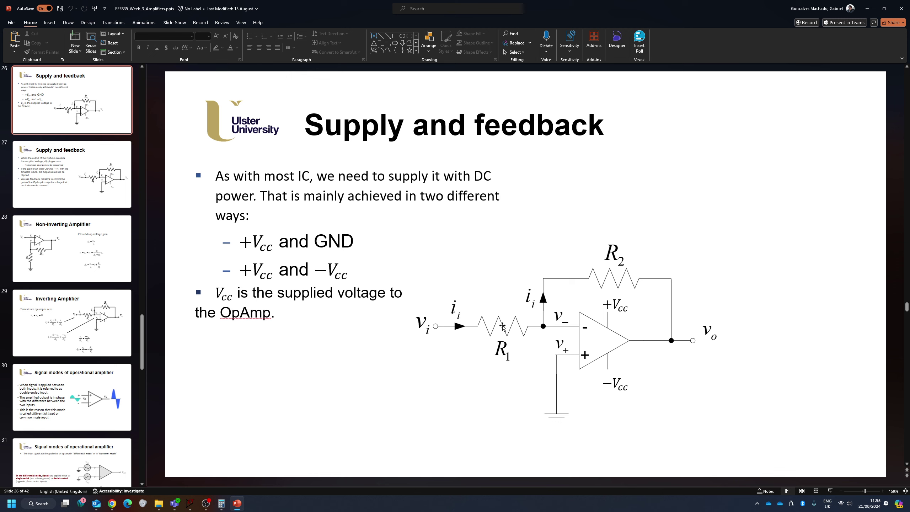
{"action": "key", "text": "alt+Tab"}
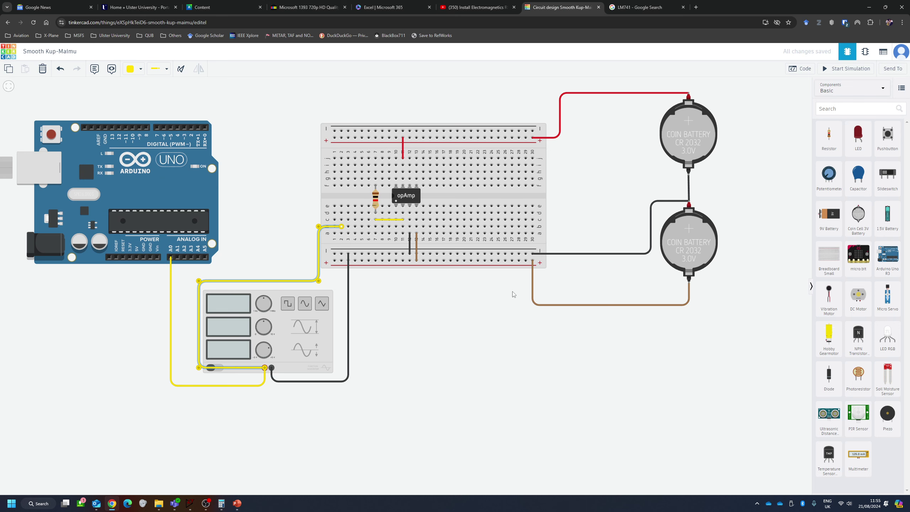
{"action": "left_click_drag", "start_coordinate": [829, 136], "coordinate": [362, 231]}
{"action": "key", "text": "r"}
{"action": "key", "text": "r"}
{"action": "key", "text": "r"}
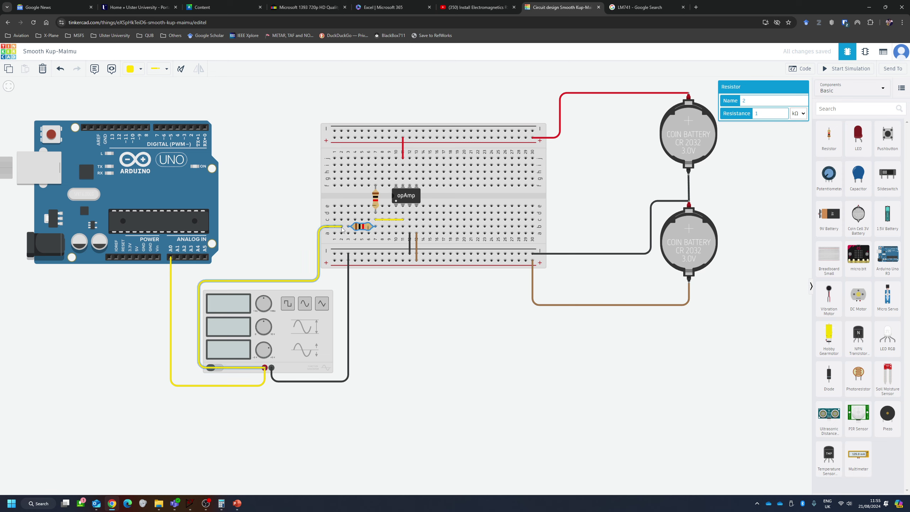
{"action": "left_click", "coordinate": [341, 228]}
{"action": "left_click_drag", "start_coordinate": [341, 228], "coordinate": [319, 233]}
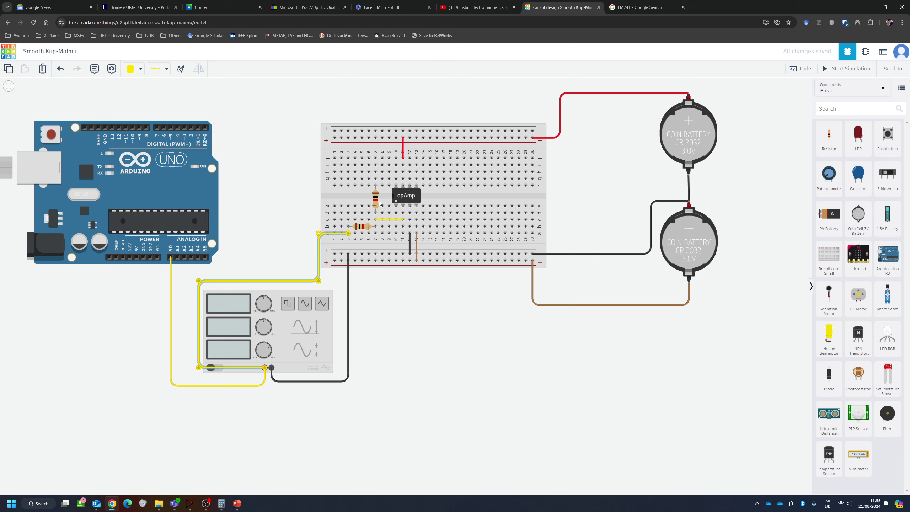
Wire the op-amp's output to the feedback resistor along row h, from column 12 to column 7, and colour that wire green.
{"action": "left_click", "coordinate": [410, 171]}
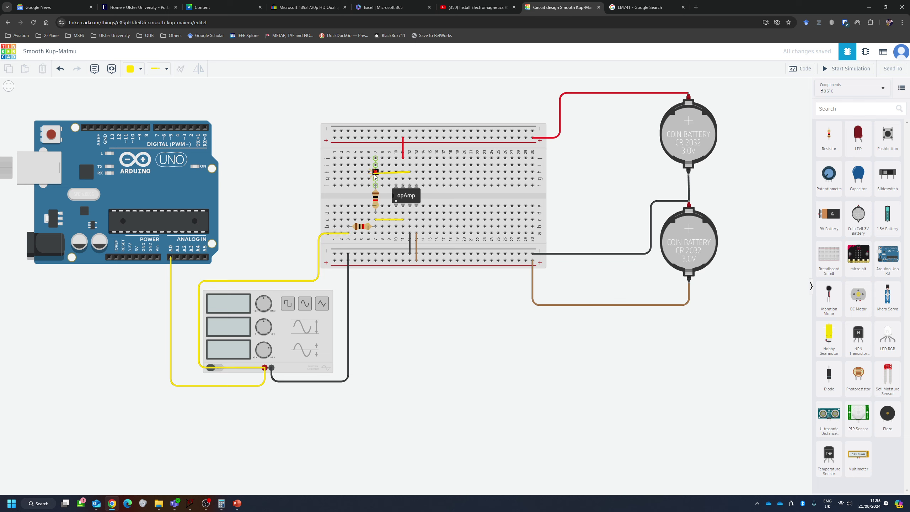
{"action": "left_click", "coordinate": [375, 172]}
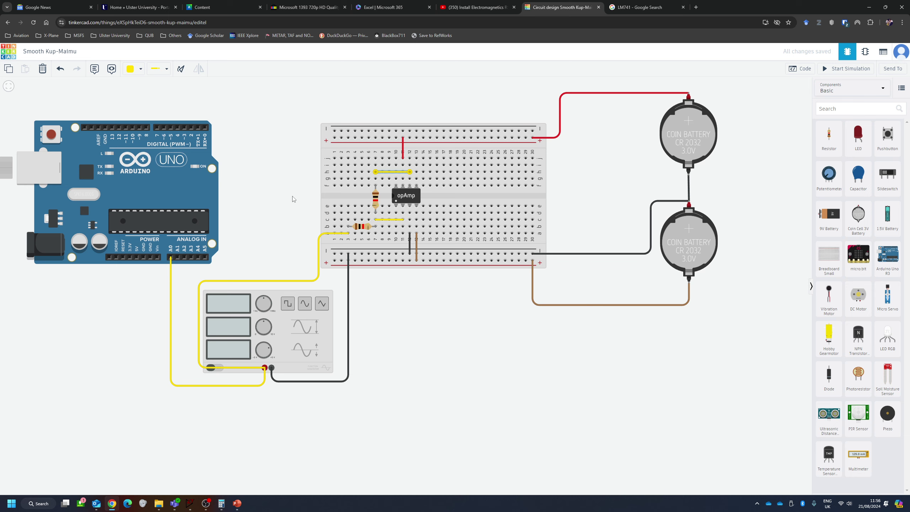
{"action": "left_click", "coordinate": [131, 70]}
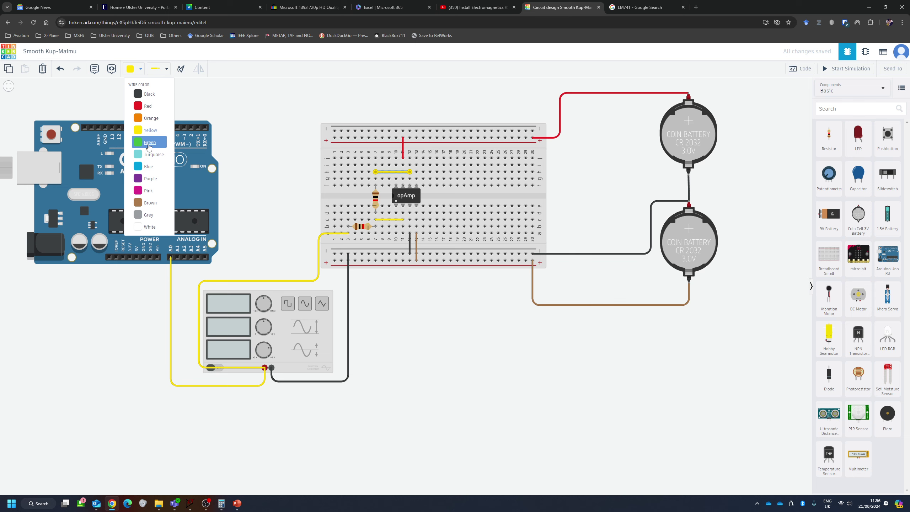
{"action": "left_click", "coordinate": [149, 142]}
{"action": "left_click", "coordinate": [239, 206]}
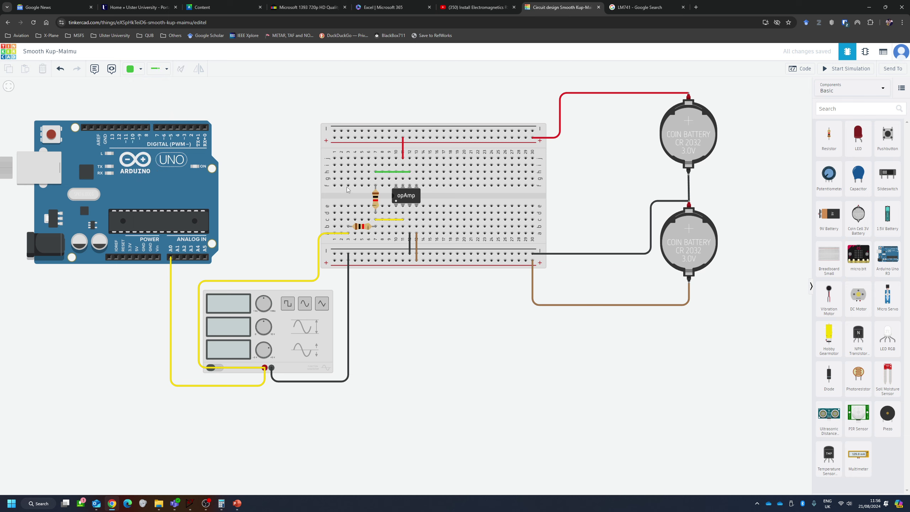
Route a green wire from the feedback resistor's output node at row g, column 7, around the board to Arduino analog input A5.
{"action": "left_click", "coordinate": [375, 178]}
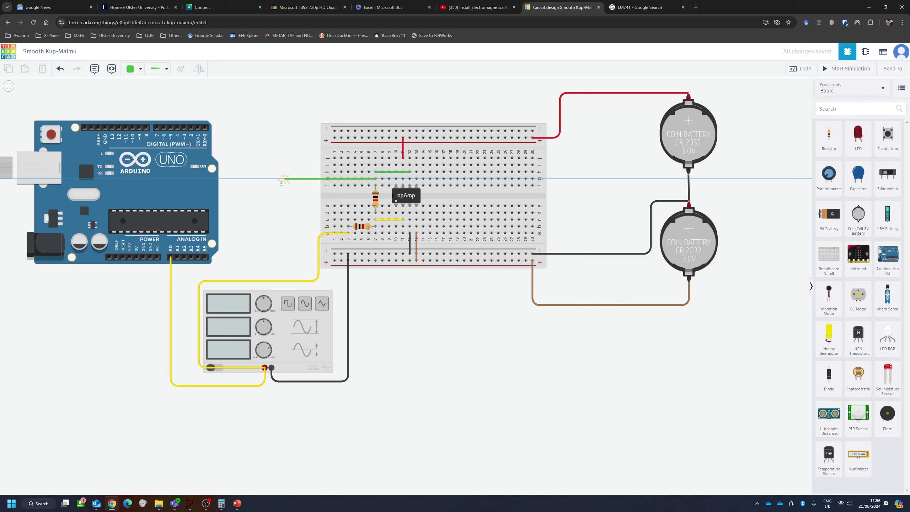
{"action": "left_click", "coordinate": [233, 178]}
{"action": "left_click", "coordinate": [232, 257]}
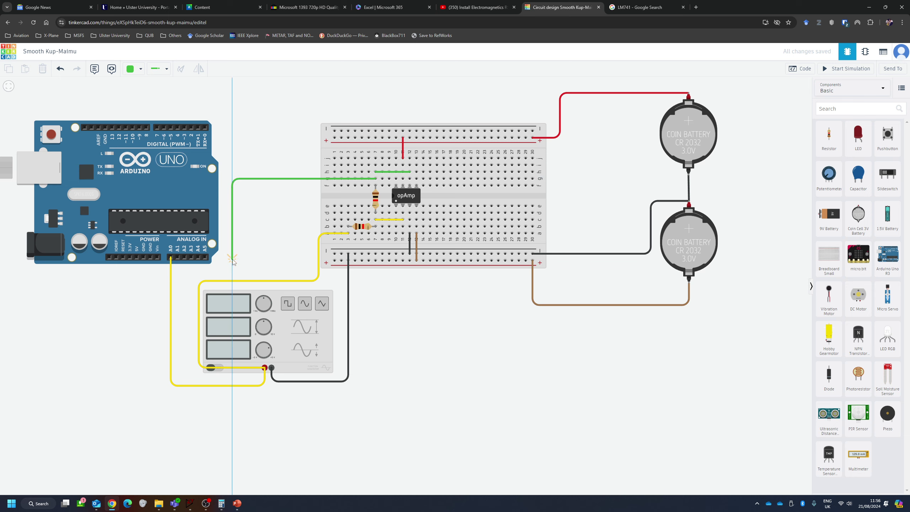
{"action": "left_click", "coordinate": [205, 257]}
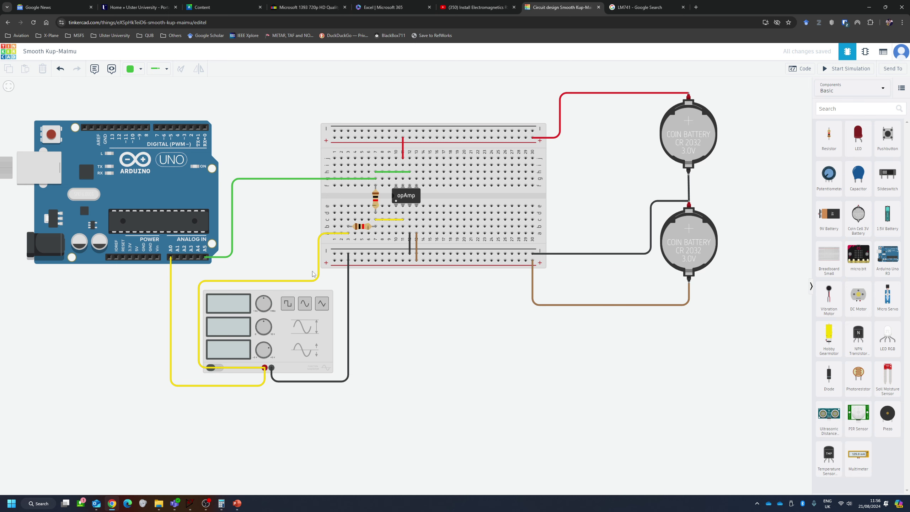
Wire the Arduino's GND pin beneath the function generator to the breadboard's lower negative rail, straighten its corner and colour the wire black.
{"action": "left_click", "coordinate": [150, 258]}
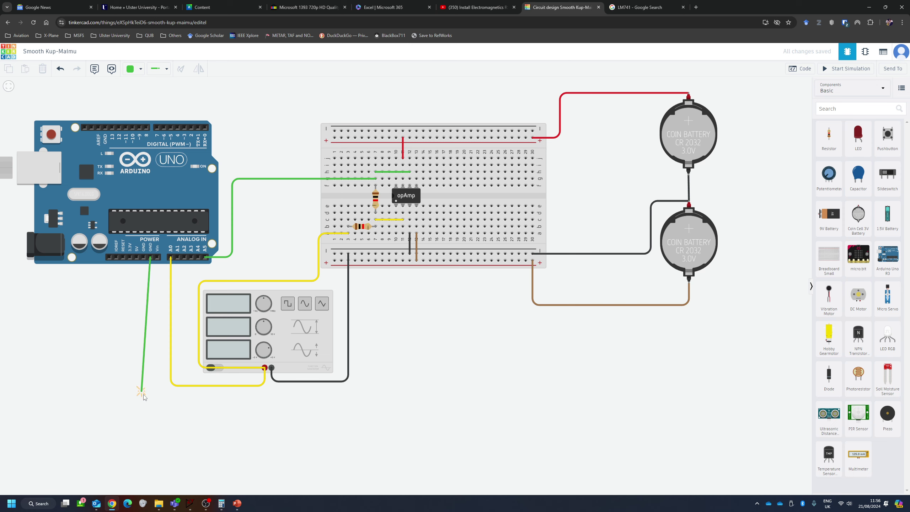
{"action": "left_click", "coordinate": [149, 410]}
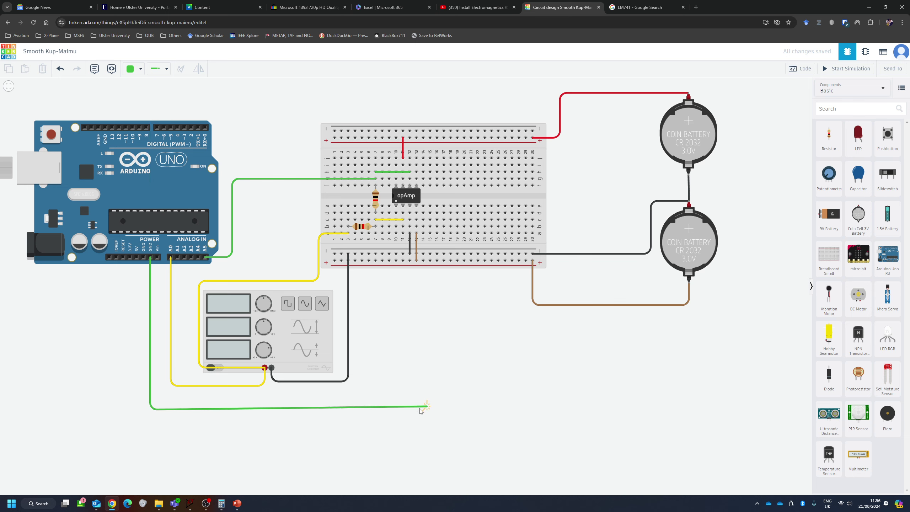
{"action": "left_click", "coordinate": [366, 408]}
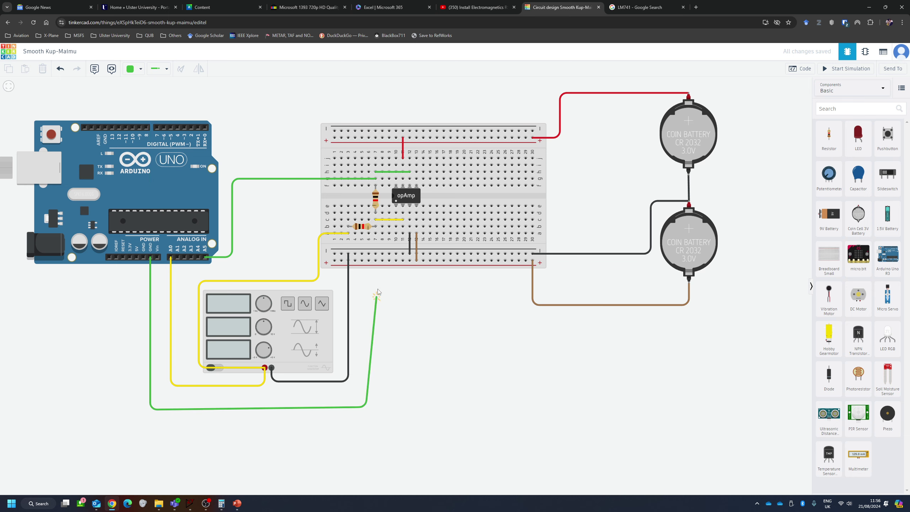
{"action": "left_click", "coordinate": [368, 254]}
{"action": "left_click_drag", "start_coordinate": [366, 408], "coordinate": [368, 410]}
{"action": "left_click", "coordinate": [140, 69]}
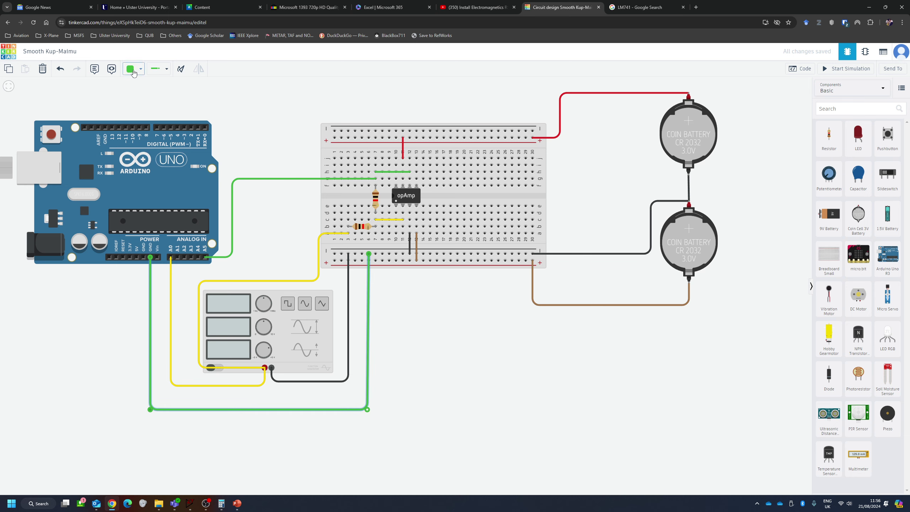
{"action": "left_click", "coordinate": [142, 92]}
{"action": "left_click", "coordinate": [521, 381]}
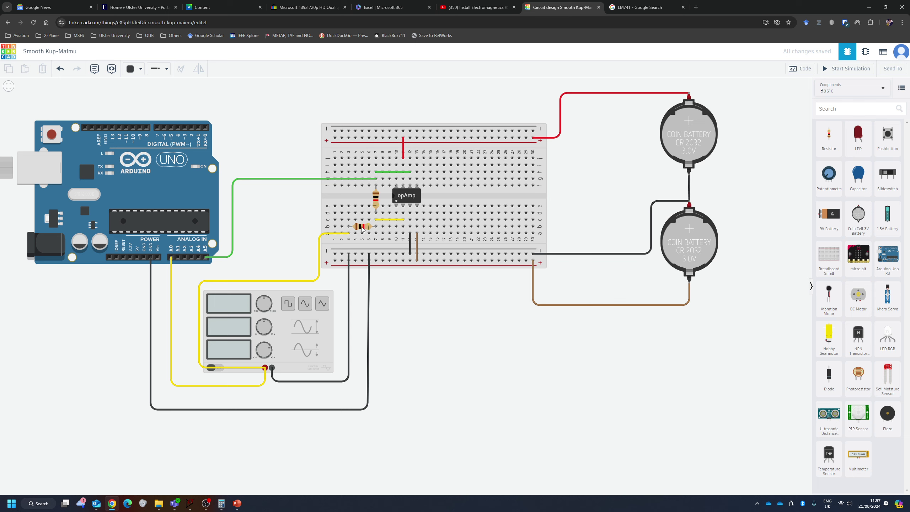
Compare the breadboard wiring with the inverting amplifier schematic on the Supply and feedback slide.
{"action": "key", "text": "alt+Tab"}
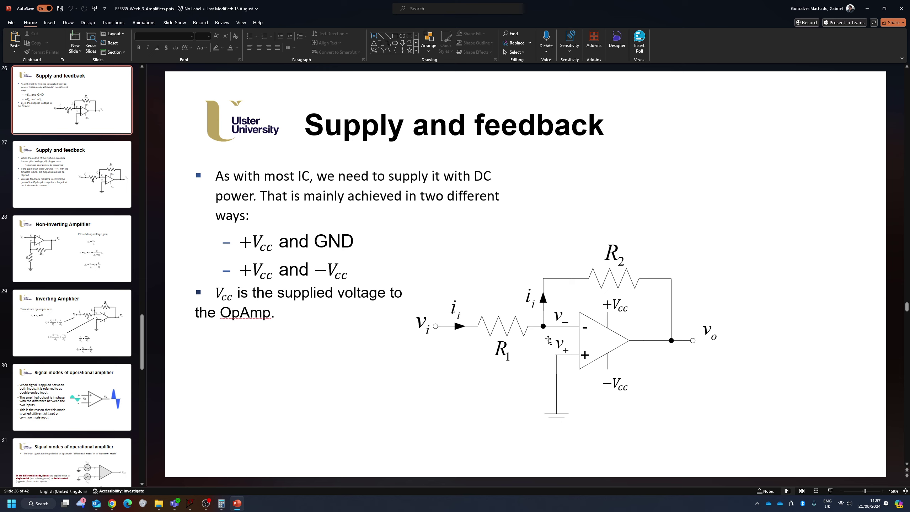
{"action": "key", "text": "alt+Tab"}
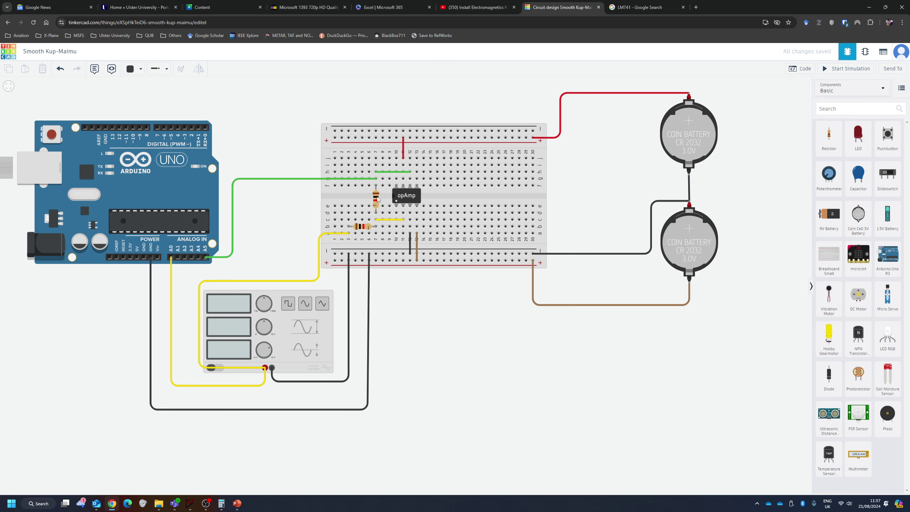
{"action": "key", "text": "alt+Tab"}
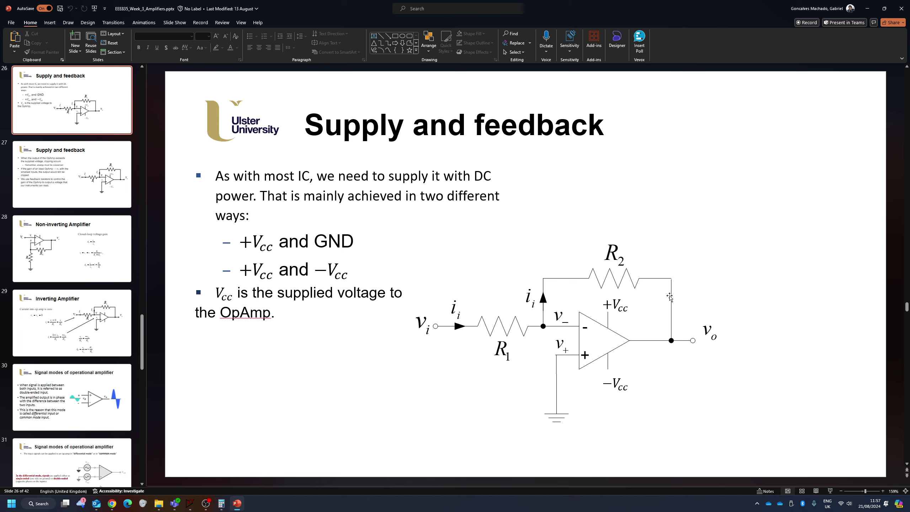
{"action": "key", "text": "alt+Tab"}
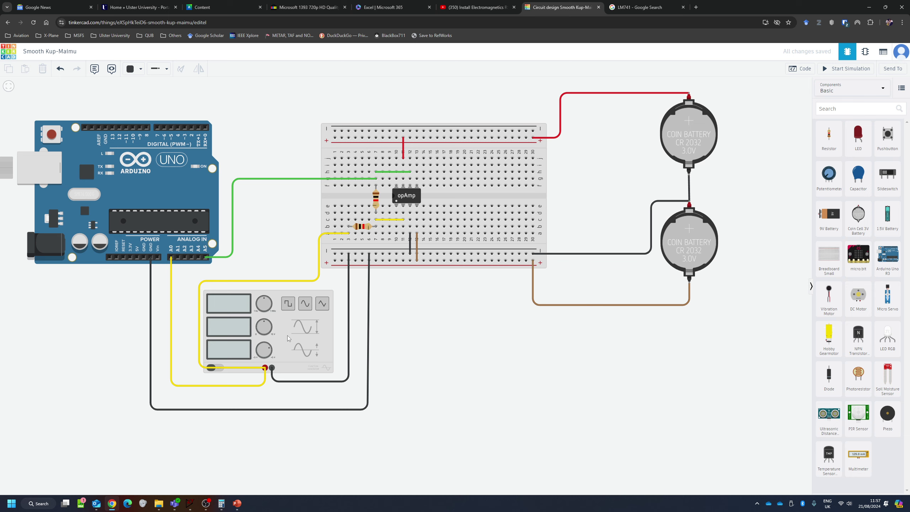
Set the function generator's frequency to 5 Hz and its amplitude to 0.5 V.
{"action": "left_click", "coordinate": [300, 338]}
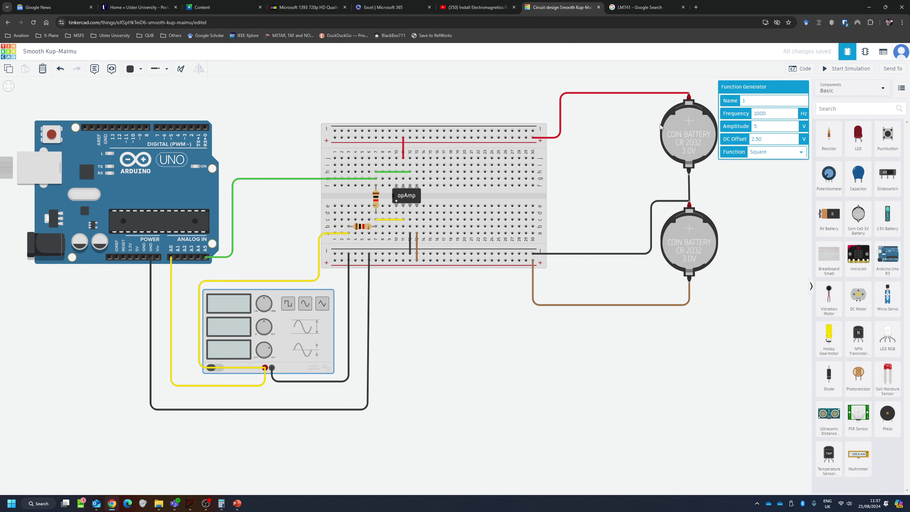
{"action": "double_click", "coordinate": [766, 117]}
{"action": "type", "text": "5"}
{"action": "key", "text": "Tab"}
{"action": "type", "text": "0.5"}
Check the source settings and input and output waveforms in the LTspice simulation against the function generator's values.
{"action": "key", "text": "alt+Tab"}
{"action": "key", "text": "alt+Tab"}
{"action": "key", "text": "alt+Tab"}
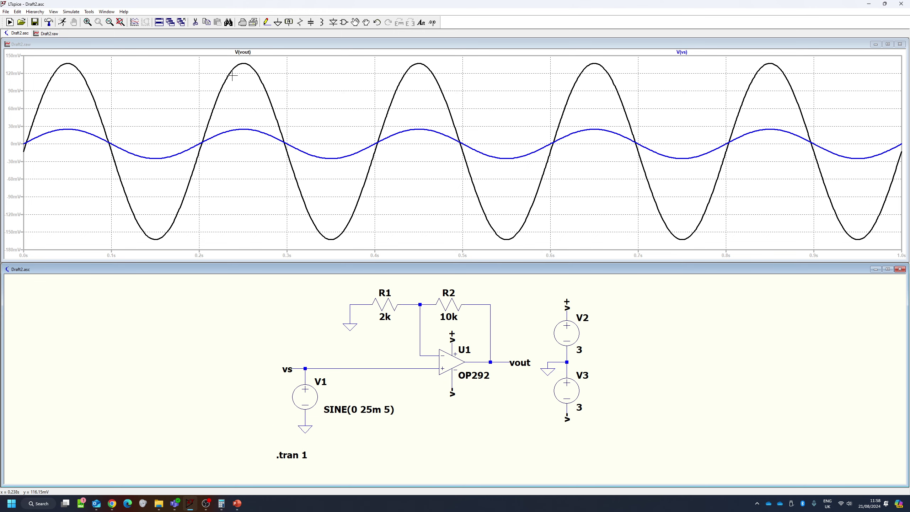
{"action": "key", "text": "alt+Tab"}
{"action": "key", "text": "alt+Tab"}
{"action": "key", "text": "alt+Tab"}
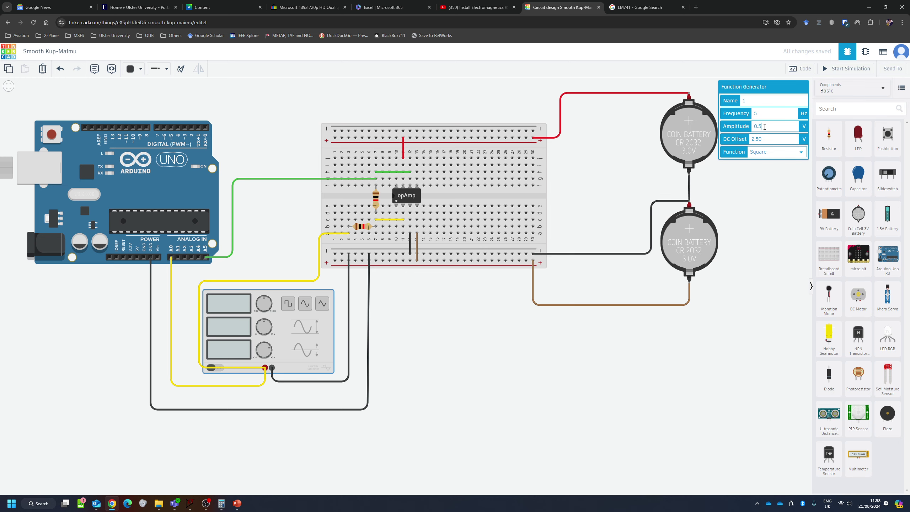
{"action": "key", "text": "alt+Tab"}
{"action": "key", "text": "alt+Tab"}
{"action": "key", "text": "alt+Tab"}
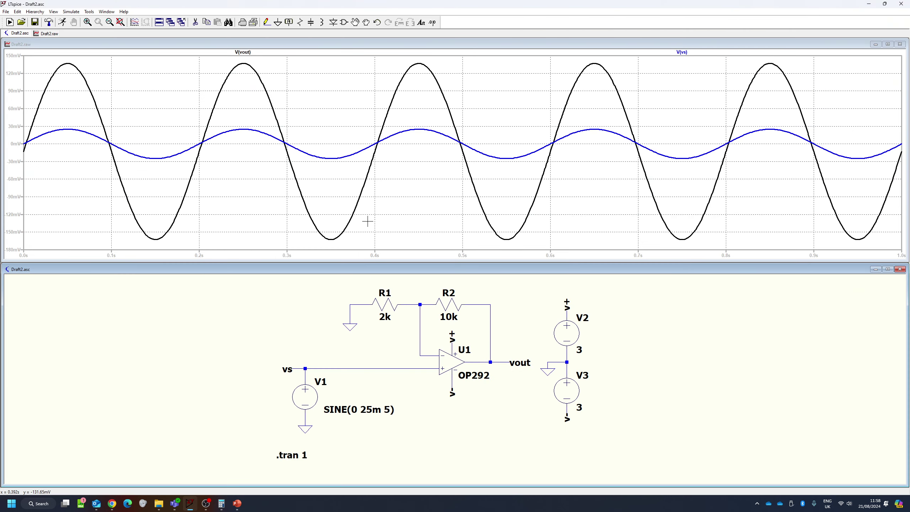
{"action": "key", "text": "alt+Tab"}
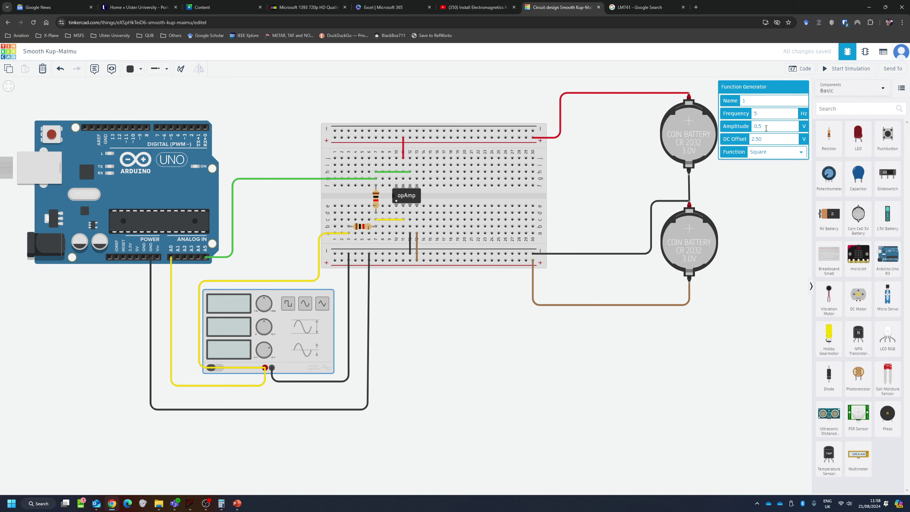
Set the function generator's DC offset to 0 V and its waveform function to Sine.
{"action": "left_click", "coordinate": [766, 114]}
{"action": "key", "text": "Tab"}
{"action": "key", "text": "Tab"}
{"action": "type", "text": "0"}
{"action": "left_click", "coordinate": [776, 152]}
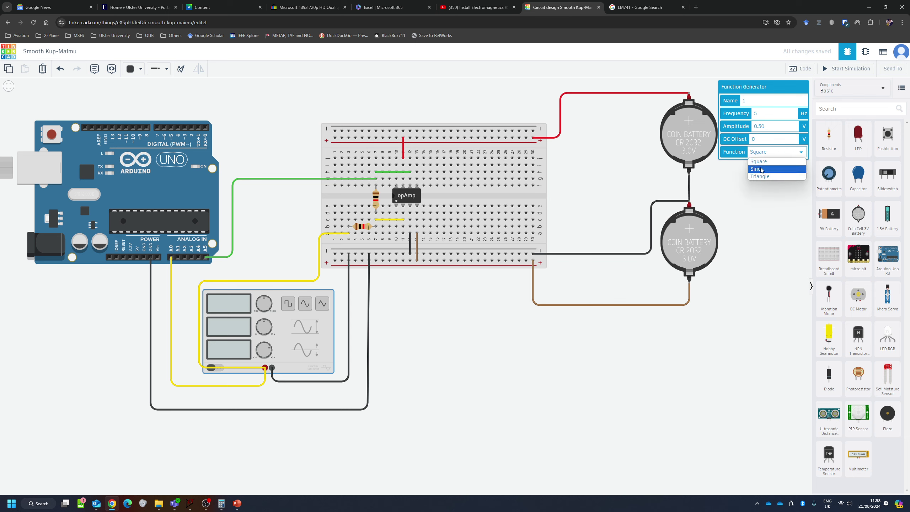
{"action": "left_click", "coordinate": [761, 176]}
{"action": "left_click", "coordinate": [761, 253]}
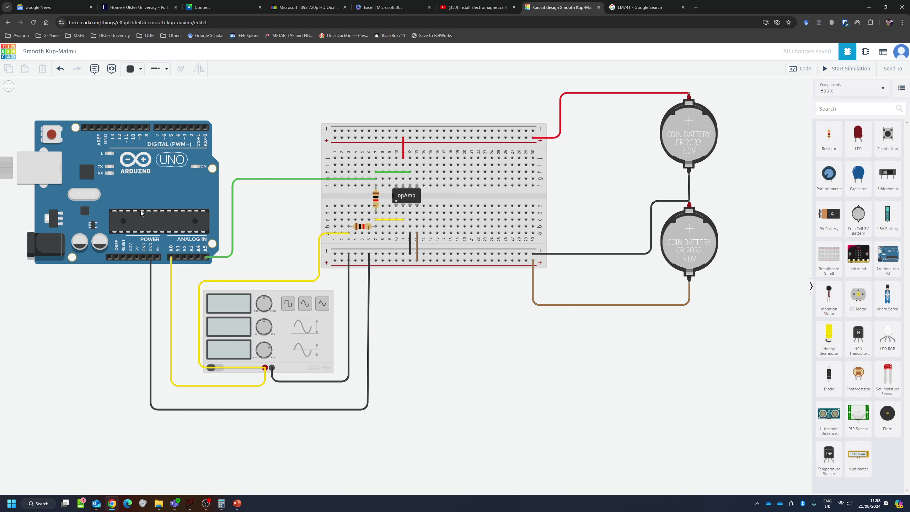
Open the Arduino Uno's code editor and switch it from blocks to text mode.
{"action": "left_click", "coordinate": [143, 188]}
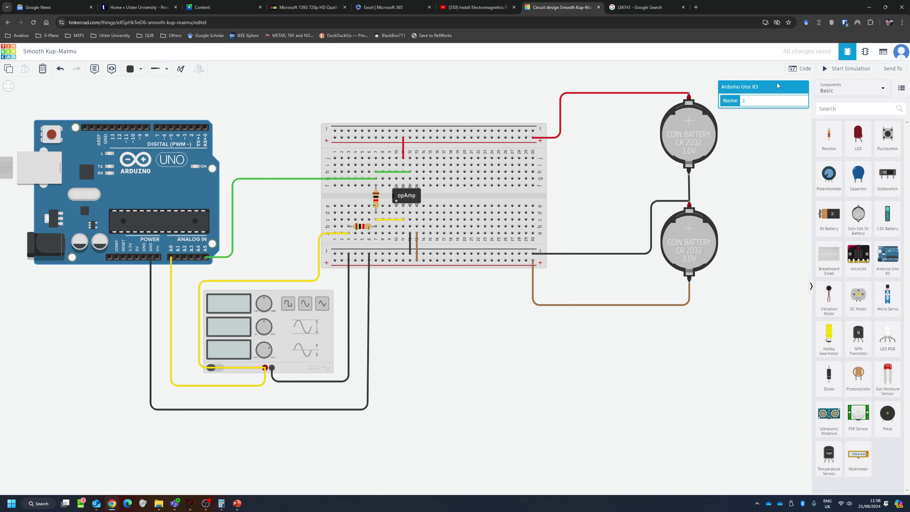
{"action": "left_click", "coordinate": [802, 70]}
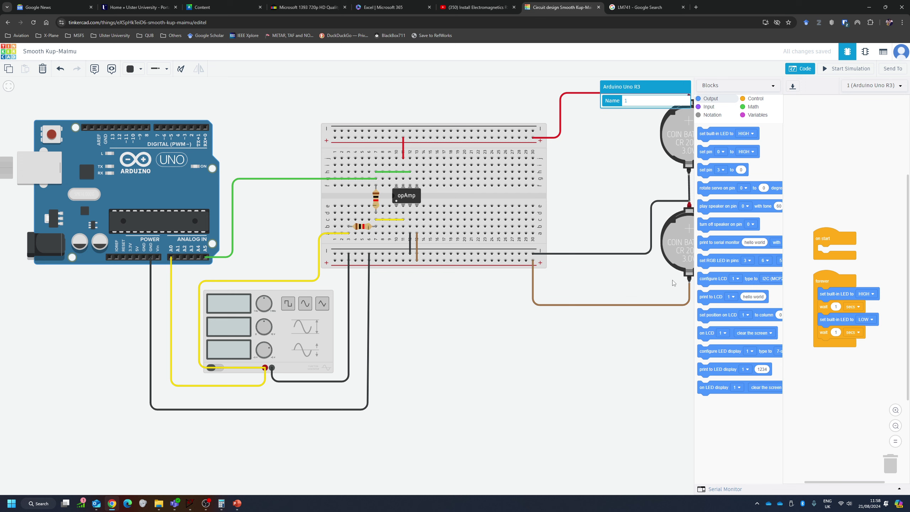
{"action": "left_click_drag", "start_coordinate": [584, 345], "coordinate": [555, 339]}
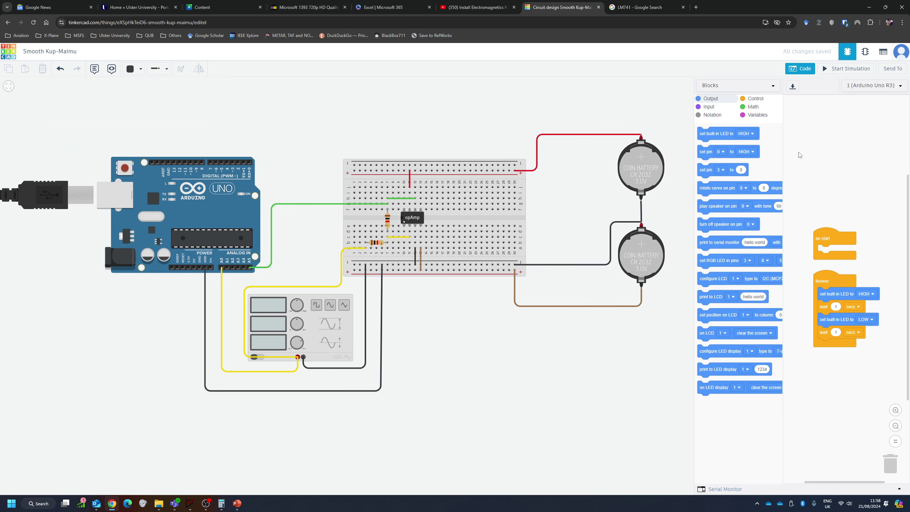
{"action": "left_click", "coordinate": [759, 87]}
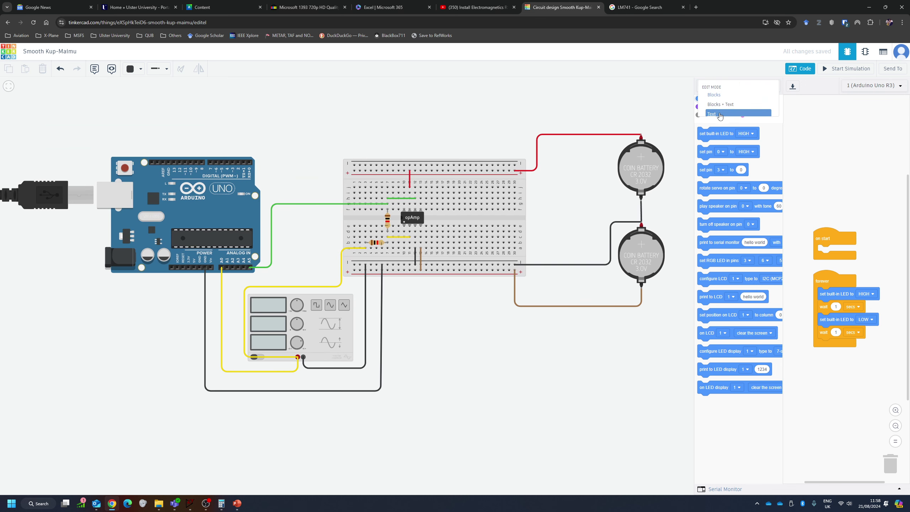
{"action": "left_click", "coordinate": [721, 116]}
{"action": "left_click", "coordinate": [480, 290]}
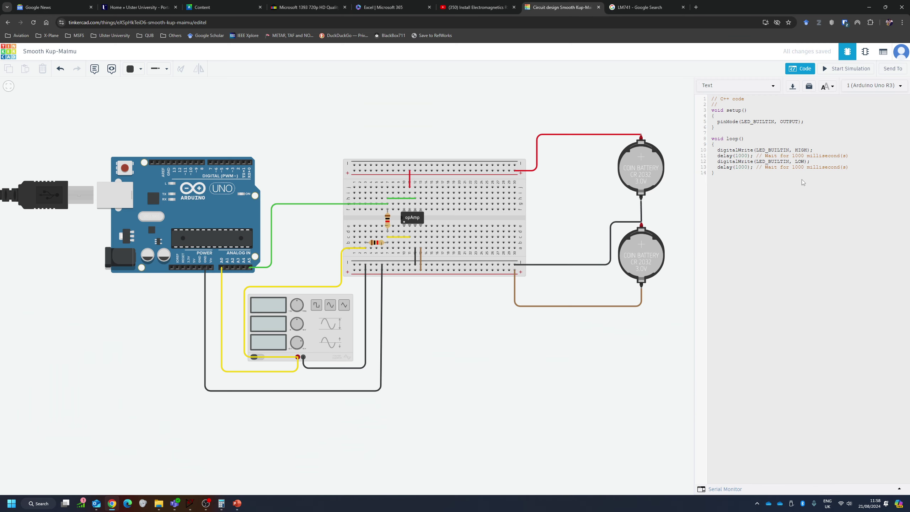
Replace the default Arduino code with the pin declarations int Original = A0; and int Amplified = A5;.
{"action": "key", "text": "ctrl+a"}
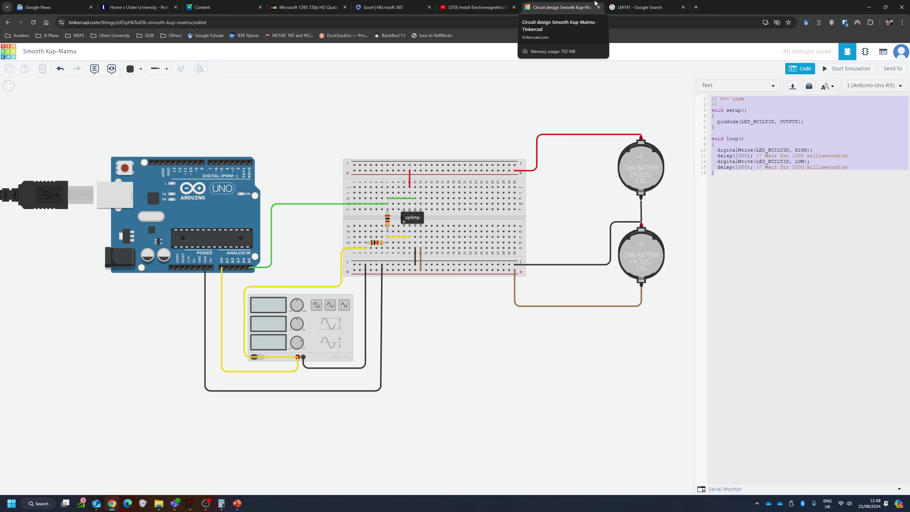
{"action": "type", "text": "int"}
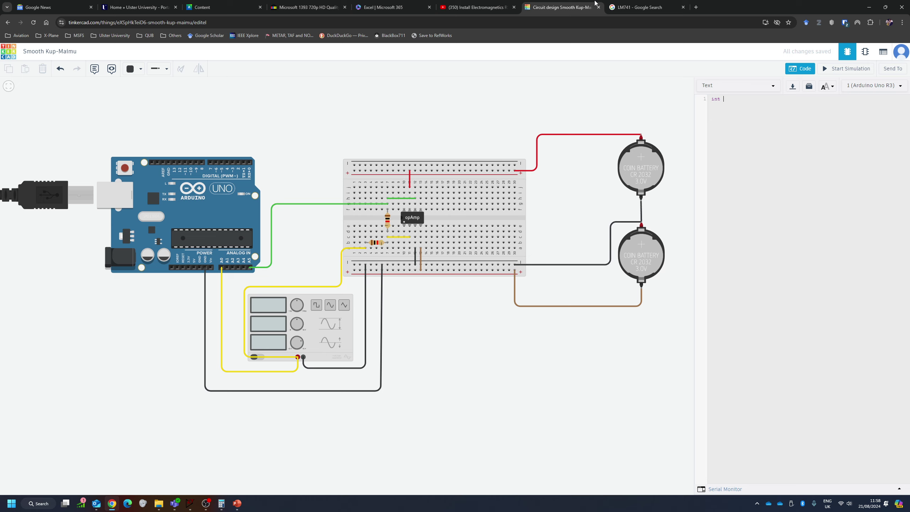
{"action": "type", "text": " Original"}
{"action": "type", "text": " = A0"}
{"action": "type", "text": "int "}
{"action": "type", "text": "Amplifi"}
{"action": "type", "text": "ed = A"}
Add a void setup() function that starts serial communication with Serial.begin(9600);.
{"action": "type", "text": "oid setup()"}
{"action": "type", "text": "{"}
{"action": "type", "text": "{"}
{"action": "type", "text": "erial"}
{"action": "type", "text": ".begin"}
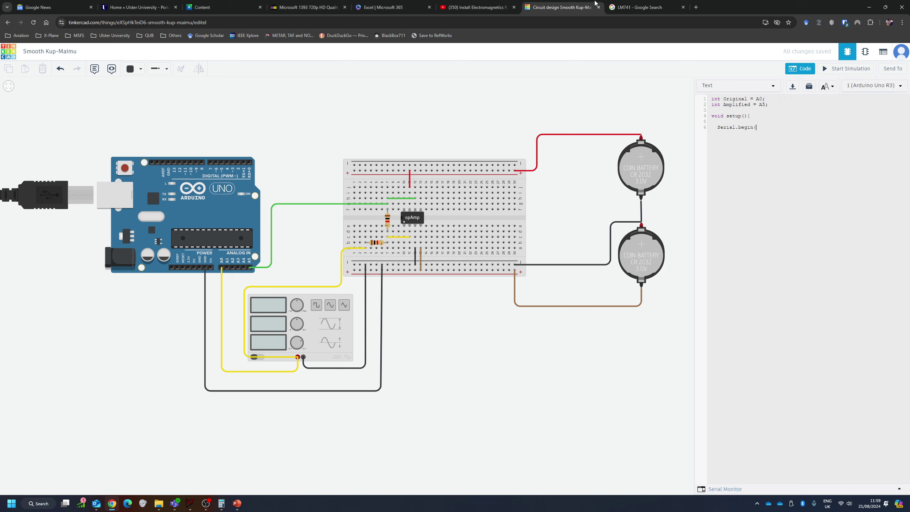
{"action": "type", "text": "(9"}
{"action": "type", "text": "600);"}
Write void loop() with read = analogRead(Original); and the conversion voltage = read*5/1023;.
{"action": "type", "text": "oid loo"}
{"action": "type", "text": "p(){"}
{"action": "type", "text": "rea"}
{"action": "type", "text": "d = analogRead"}
{"action": "type", "text": "(Origina"}
{"action": "type", "text": "voltage "}
{"action": "type", "text": "= read"}
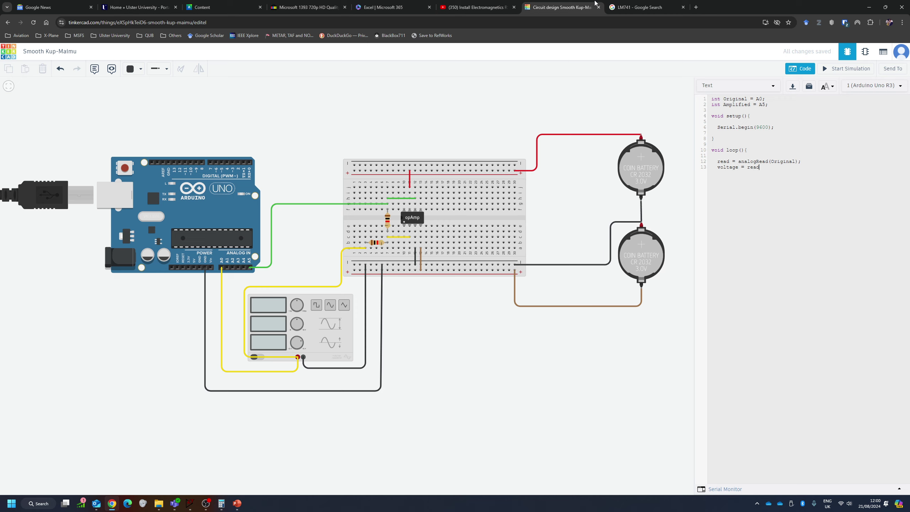
{"action": "type", "text": "*5/1"}
{"action": "type", "text": "023"}
Output the converted value at the end of the loop with Serial.println(voltage);.
{"action": "type", "text": "erial.print"}
{"action": "type", "text": "ln"}
{"action": "type", "text": "(voltage);"}
{"action": "left_click_drag", "start_coordinate": [718, 161], "coordinate": [796, 161]}
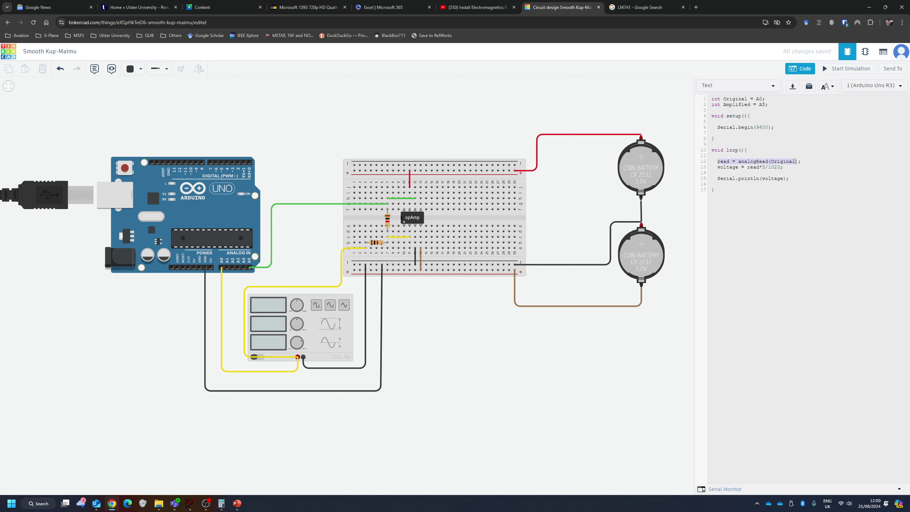
{"action": "left_click", "coordinate": [783, 161]}
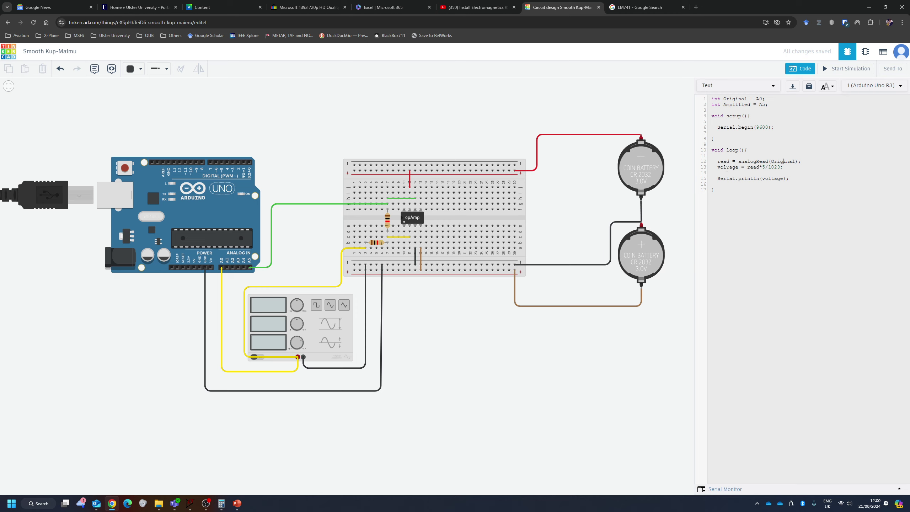
{"action": "left_click_drag", "start_coordinate": [722, 168], "coordinate": [784, 167]}
Show the serial monitor with its graph and start the simulation.
{"action": "left_click", "coordinate": [726, 490]}
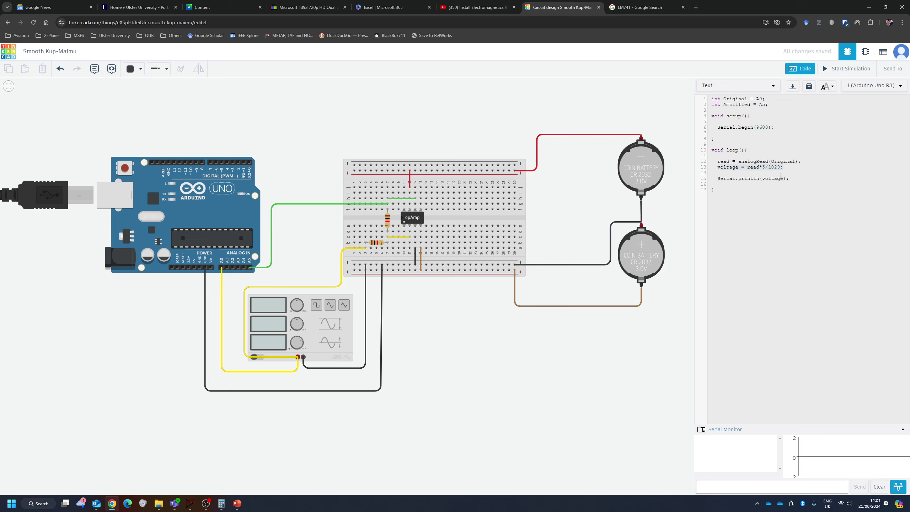
{"action": "left_click", "coordinate": [899, 491]}
{"action": "left_click", "coordinate": [900, 492]}
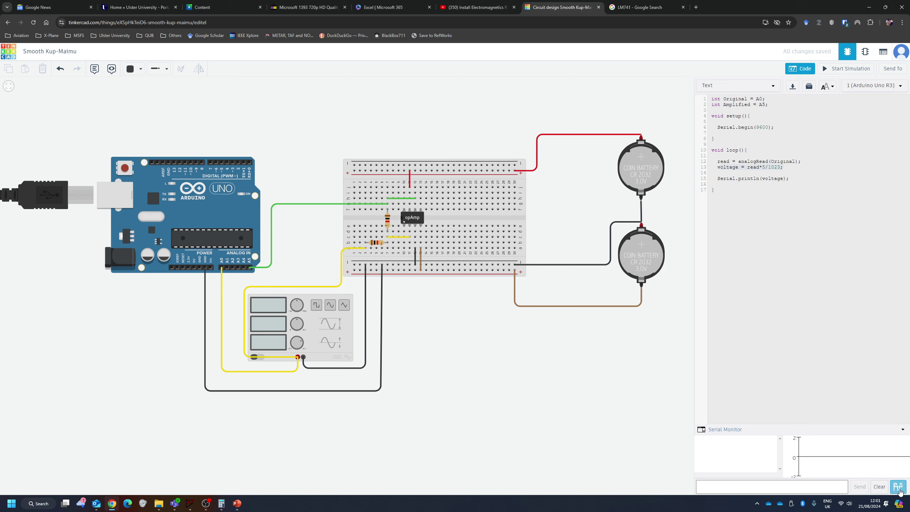
{"action": "left_click", "coordinate": [849, 71]}
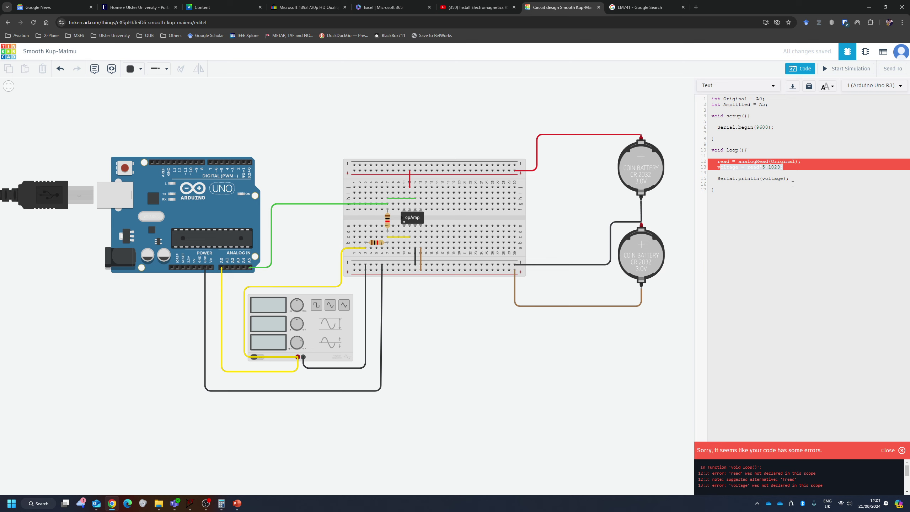
Declare the read variable in the loop as a float.
{"action": "left_click", "coordinate": [764, 165]}
{"action": "type", "text": "int"}
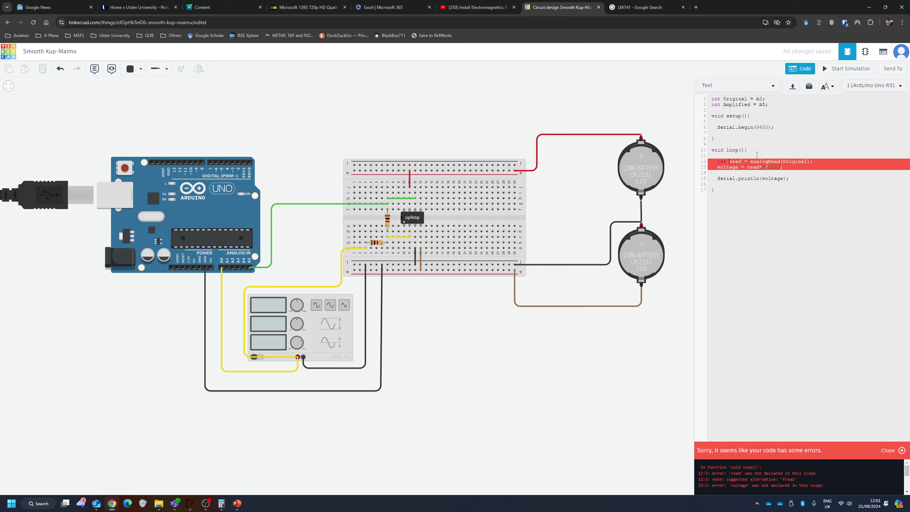
{"action": "key", "text": "BackSpace"}
{"action": "key", "text": "BackSpace"}
{"action": "key", "text": "BackSpace"}
{"action": "key", "text": "BackSpace"}
{"action": "type", "text": "float"}
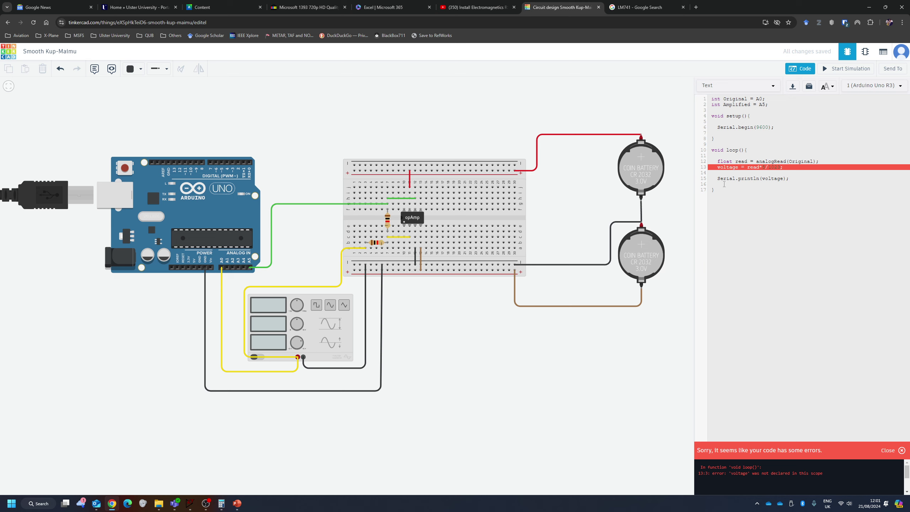
Declare the voltage variable as a float and run the simulation to view the original signal in the serial monitor graph.
{"action": "type", "text": "float"}
{"action": "left_click", "coordinate": [847, 69]}
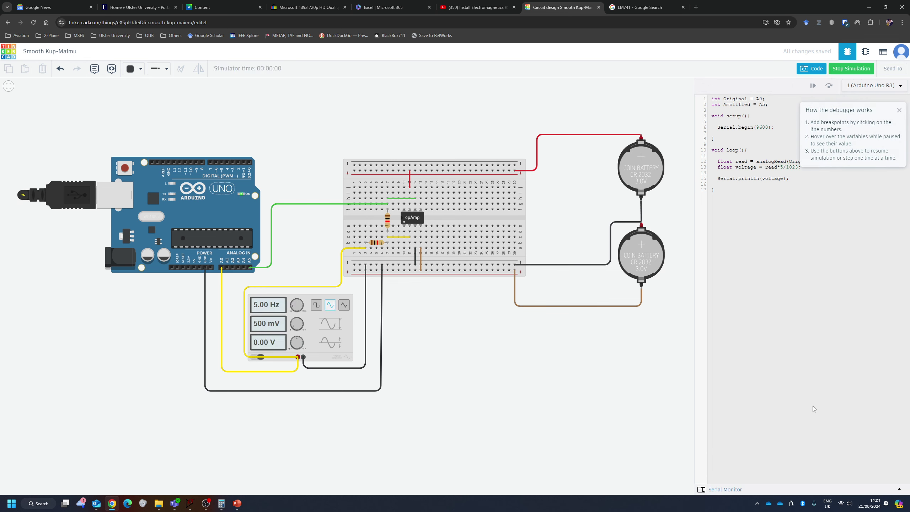
{"action": "left_click", "coordinate": [730, 490]}
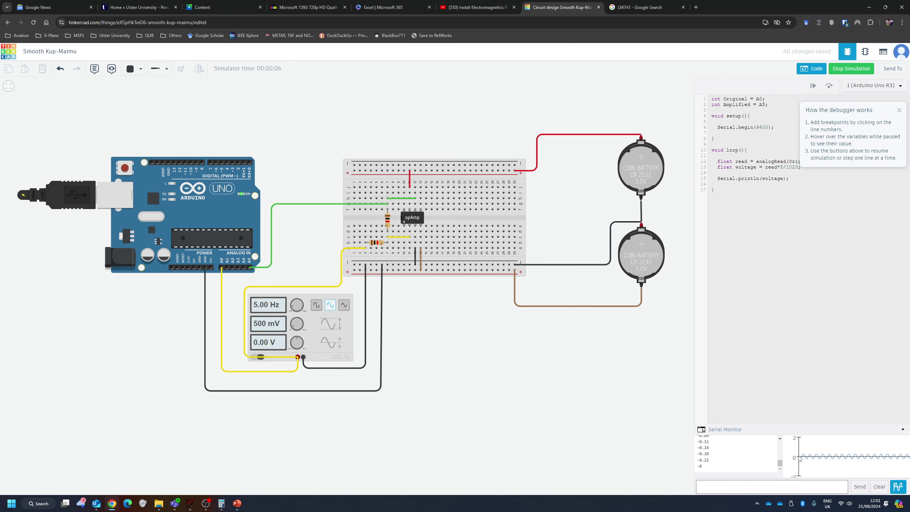
{"action": "right_click", "coordinate": [822, 456]}
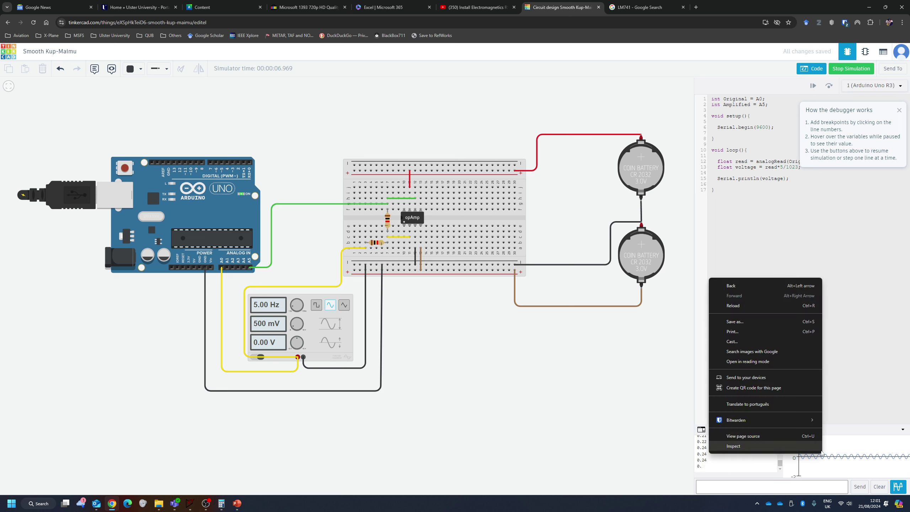
{"action": "key", "text": "Escape"}
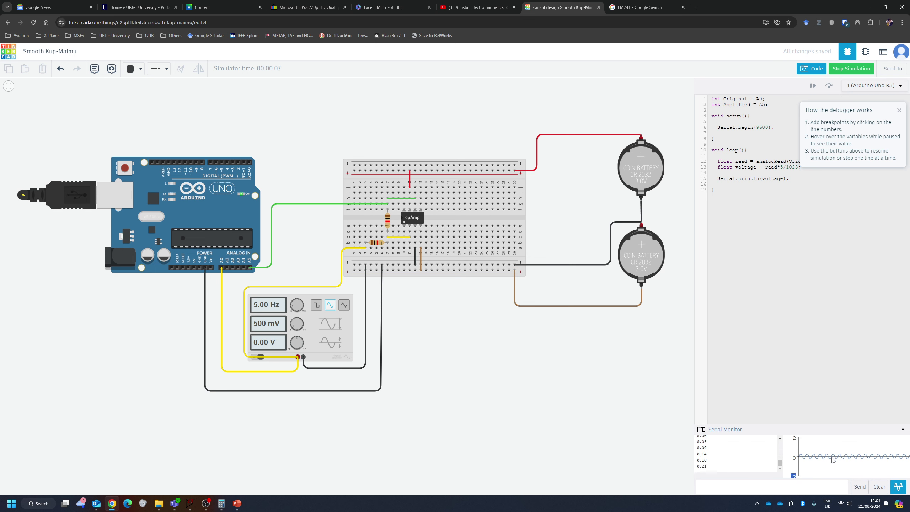
{"action": "left_click", "coordinate": [844, 70]}
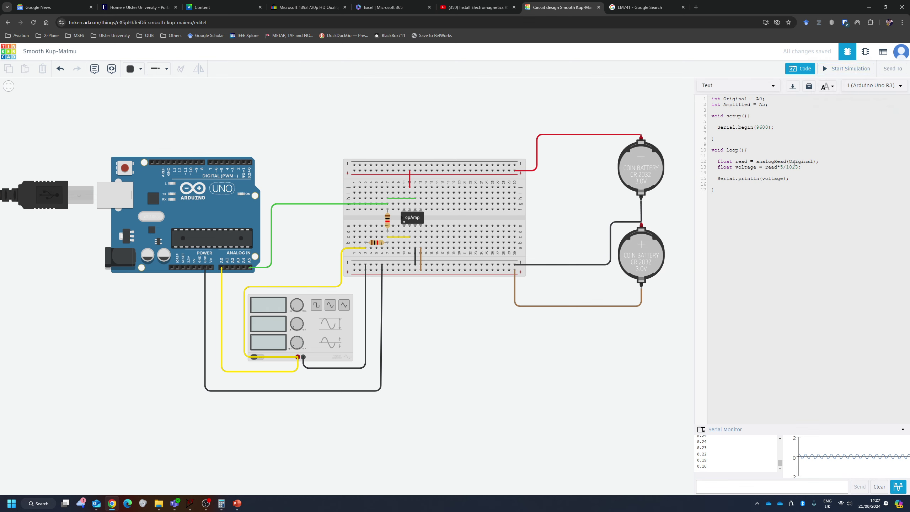
Change the analogRead argument to Amplified and run the simulation briefly to plot the amplified signal.
{"action": "left_click_drag", "start_coordinate": [789, 161], "coordinate": [812, 163]}
{"action": "type", "text": "Amplified"}
{"action": "left_click", "coordinate": [847, 69]}
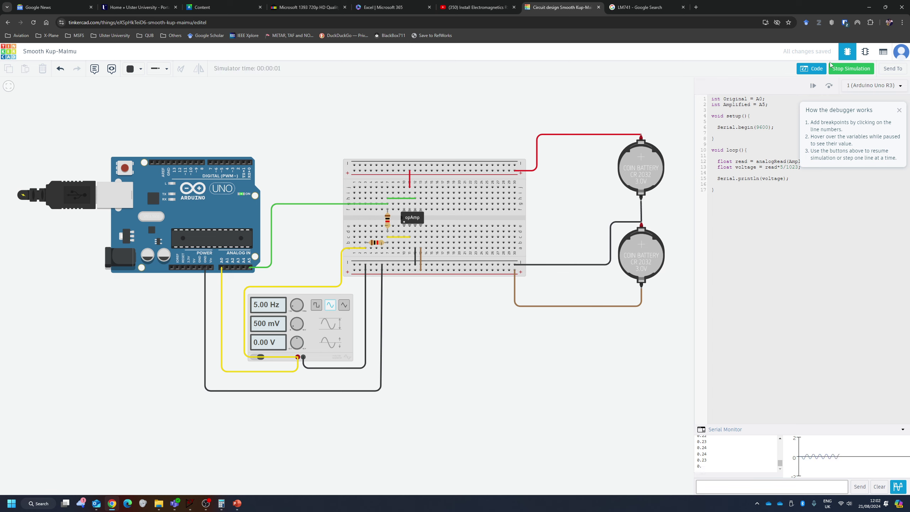
{"action": "left_click", "coordinate": [848, 70]}
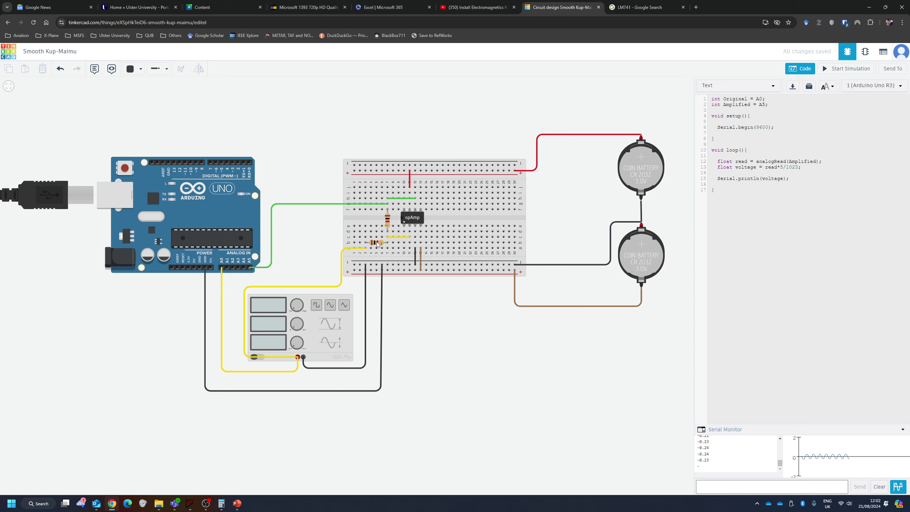
Set the vertical feedback resistor to 10 kΩ and the horizontal input resistor to 2.2 kΩ.
{"action": "left_click", "coordinate": [222, 506]}
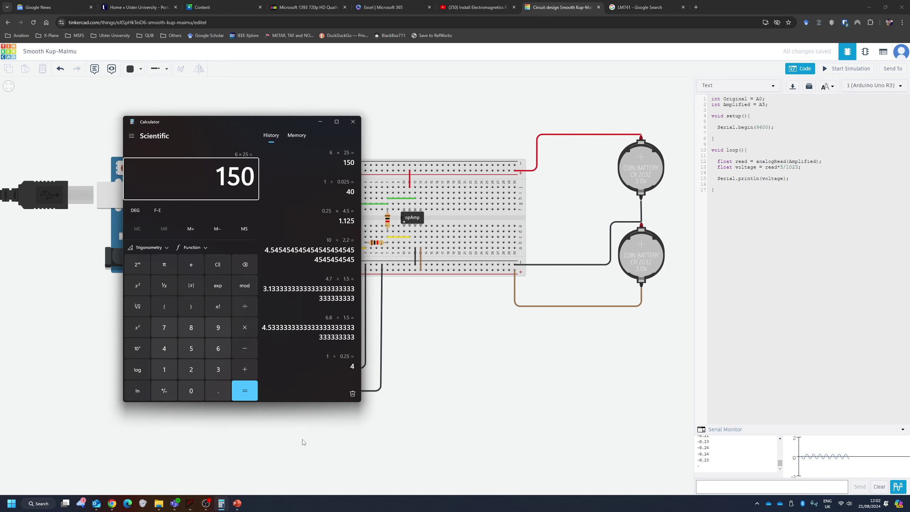
{"action": "left_click", "coordinate": [301, 440]}
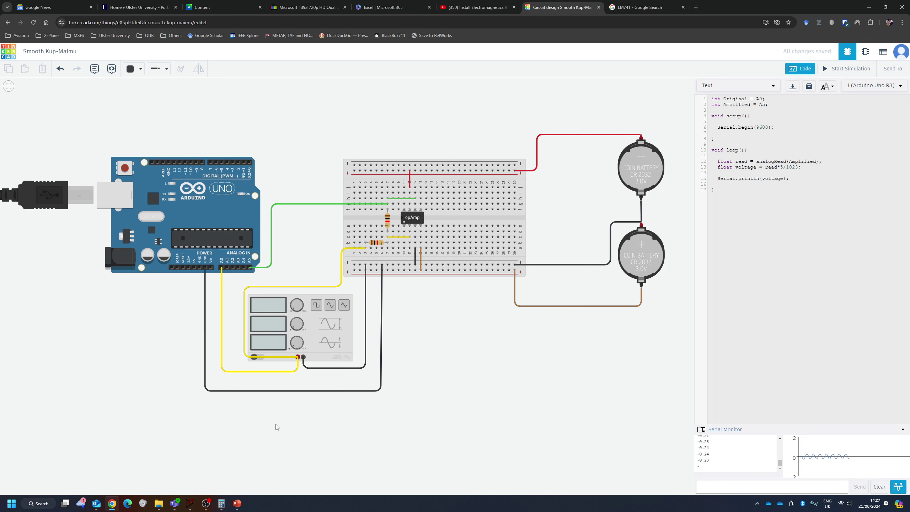
{"action": "left_click", "coordinate": [388, 221]}
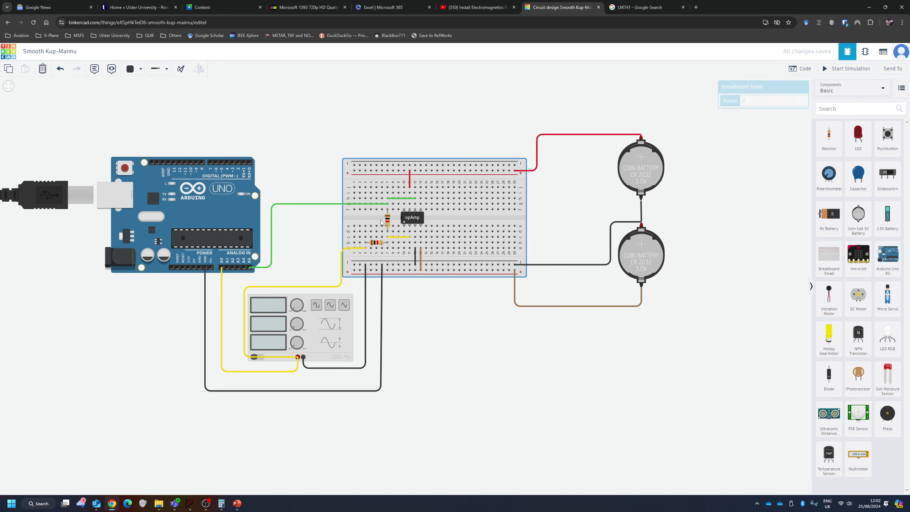
{"action": "left_click", "coordinate": [757, 114]}
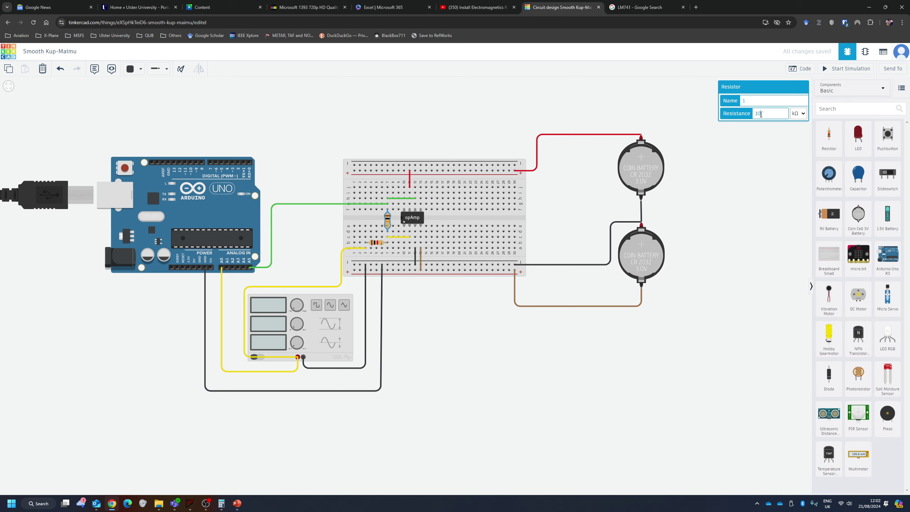
{"action": "left_click", "coordinate": [480, 350]}
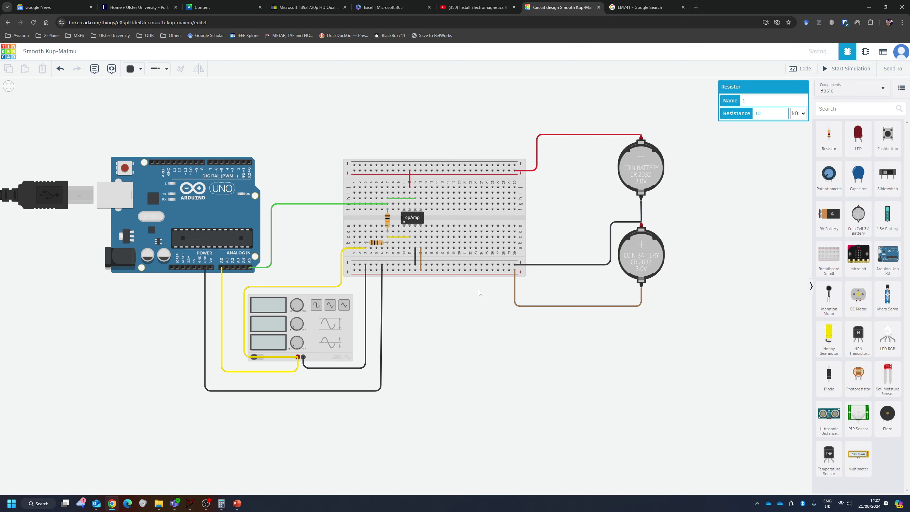
{"action": "left_click", "coordinate": [380, 244]}
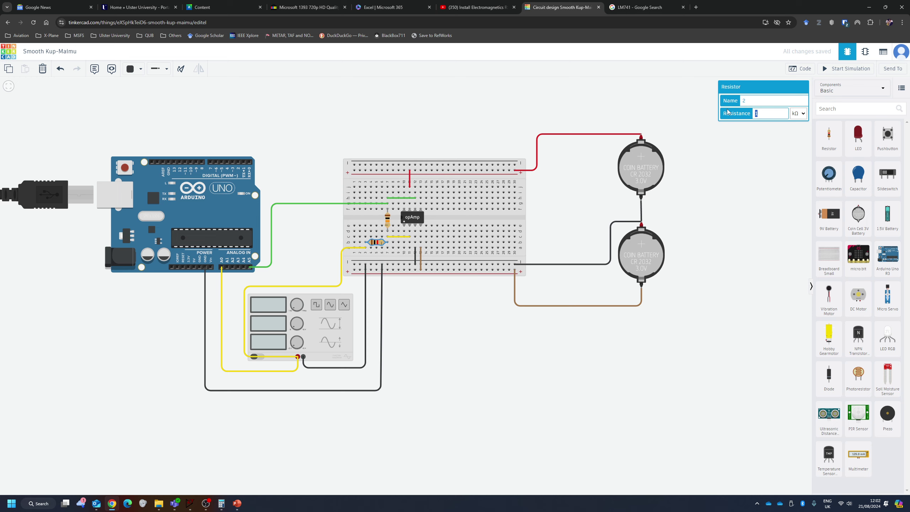
{"action": "type", "text": ".2"}
{"action": "left_click", "coordinate": [470, 301]}
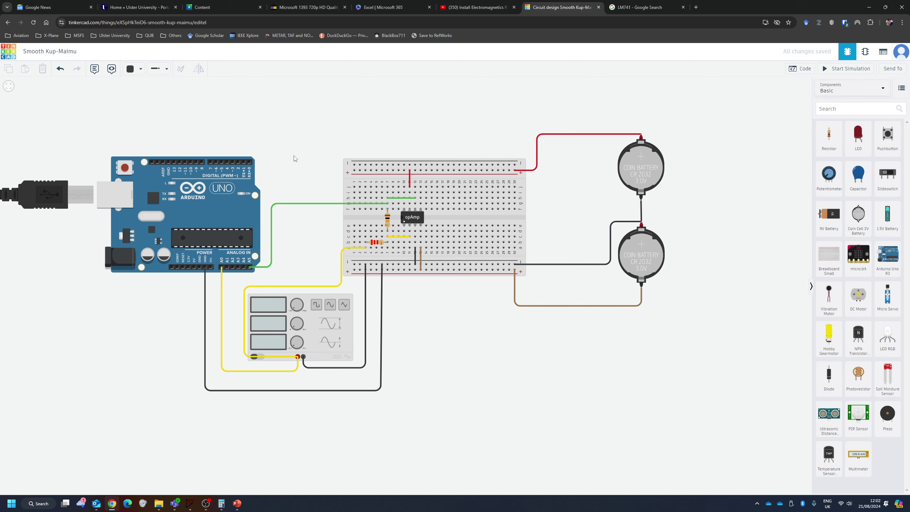
Run the simulation with the new resistor values and examine the amplified signal in the serial monitor graph.
{"action": "left_click", "coordinate": [847, 69]}
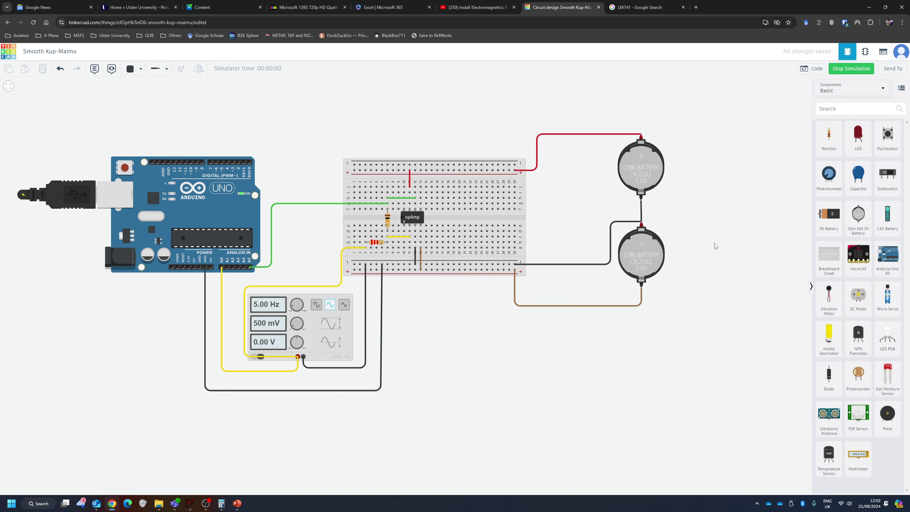
{"action": "left_click", "coordinate": [812, 69]}
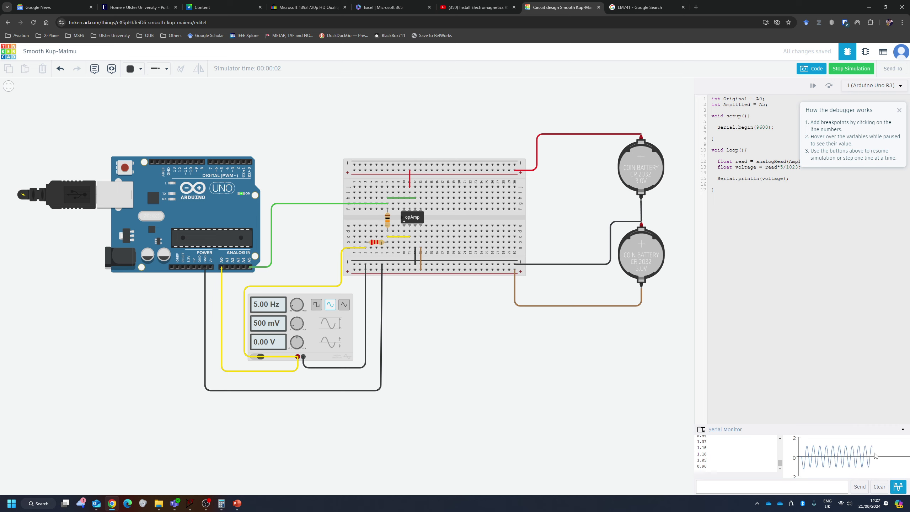
{"action": "left_click", "coordinate": [851, 68]}
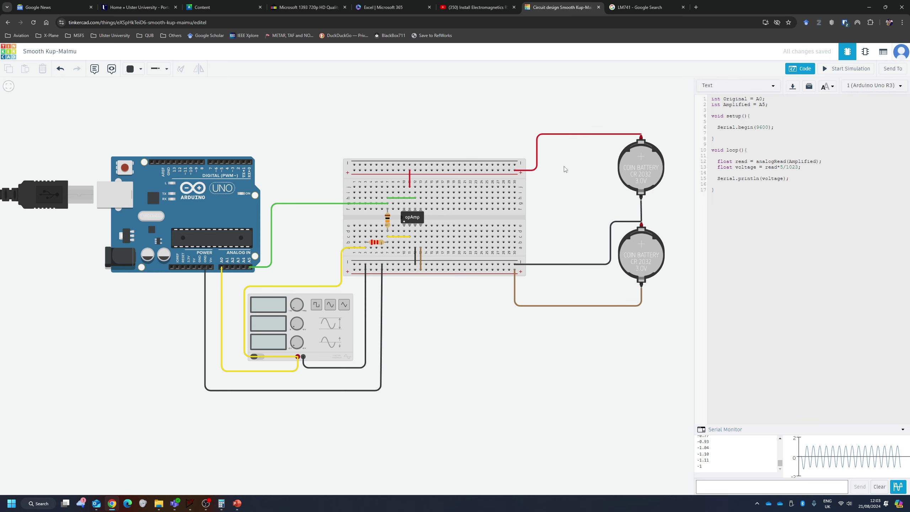
Examine the op-amp wiring on the breadboard and compare it with the supply-and-feedback and non-inverting amplifier slides in PowerPoint.
{"action": "scroll", "coordinate": [356, 235], "scroll_direction": "up", "scroll_amount": 3}
{"action": "scroll", "coordinate": [620, 237], "scroll_direction": "down", "scroll_amount": 1}
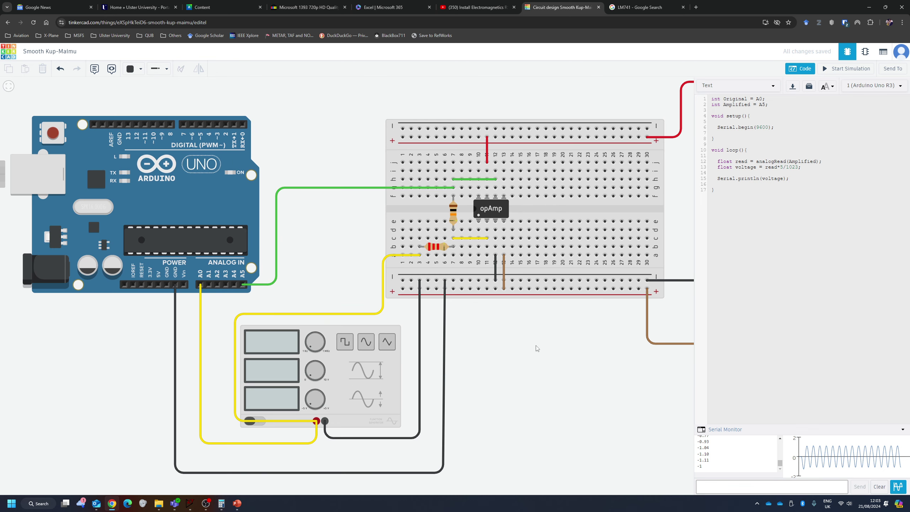
{"action": "left_click_drag", "start_coordinate": [538, 347], "coordinate": [466, 350]}
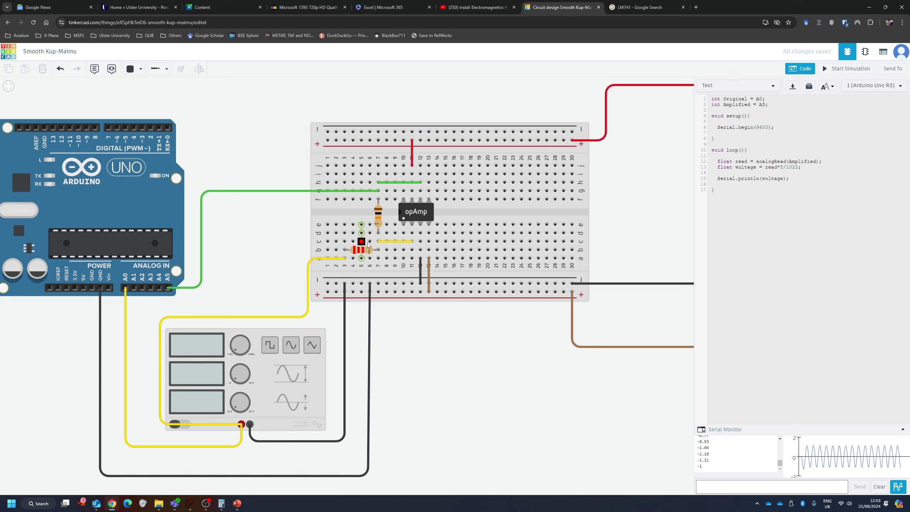
{"action": "key", "text": "alt+Tab"}
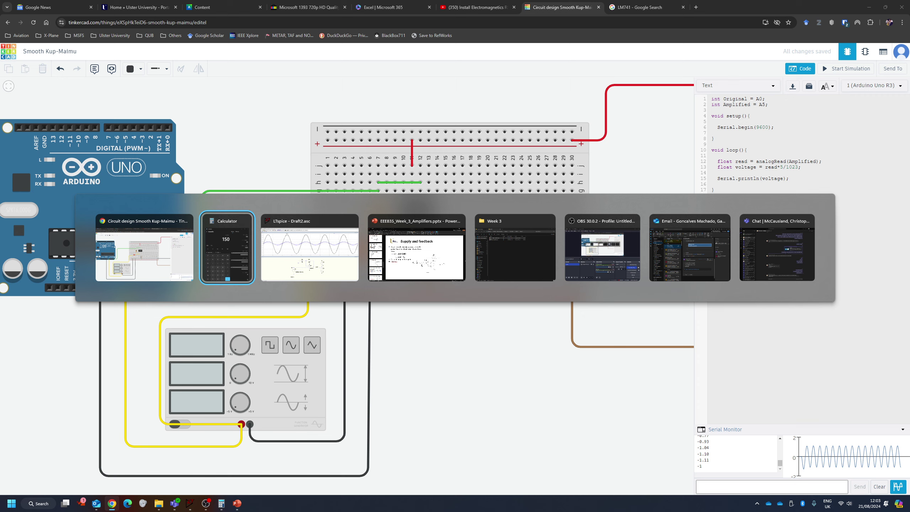
{"action": "key", "text": "alt+Tab"}
{"action": "key", "text": "alt+Tab"}
{"action": "key", "text": "alt+Tab"}
{"action": "key", "text": "alt+Tab"}
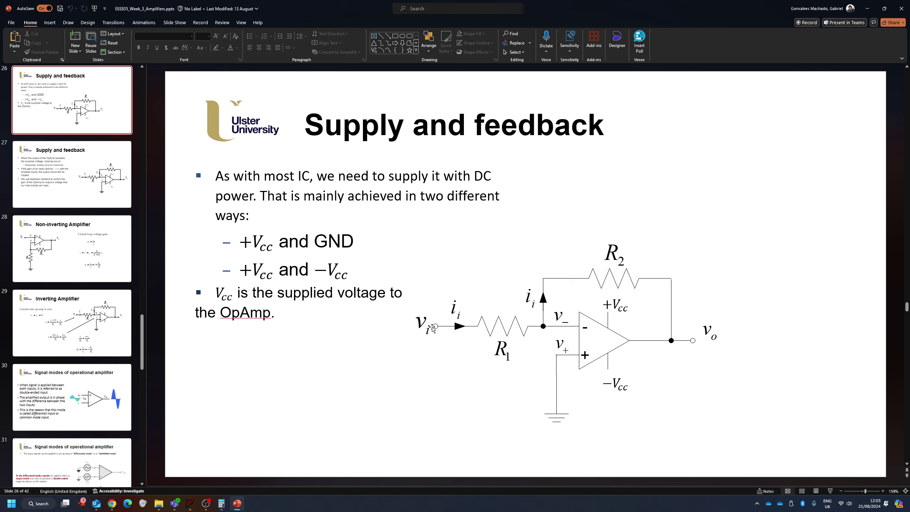
{"action": "scroll", "coordinate": [434, 330], "scroll_direction": "down", "scroll_amount": 2}
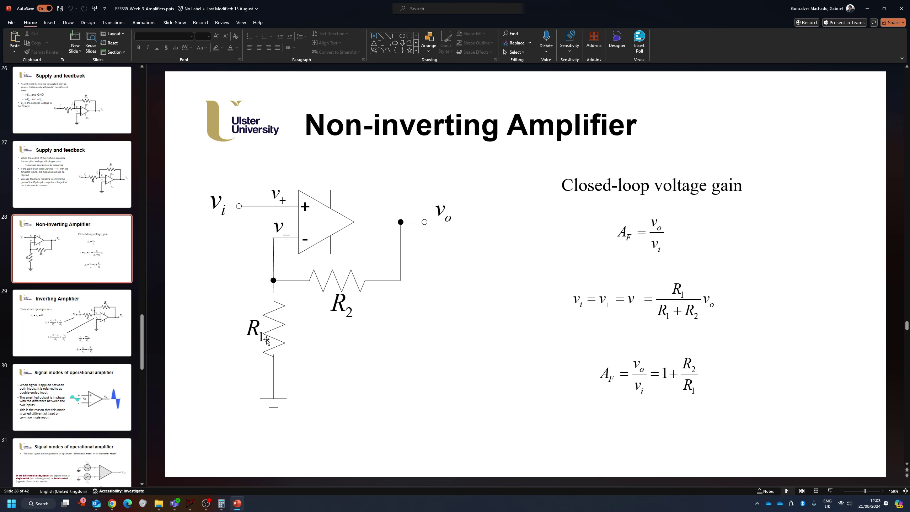
Return to the Tinkercad circuit and fit the whole design in view.
{"action": "key", "text": "alt+Tab"}
{"action": "key", "text": "alt+Tab"}
{"action": "key", "text": "Tab"}
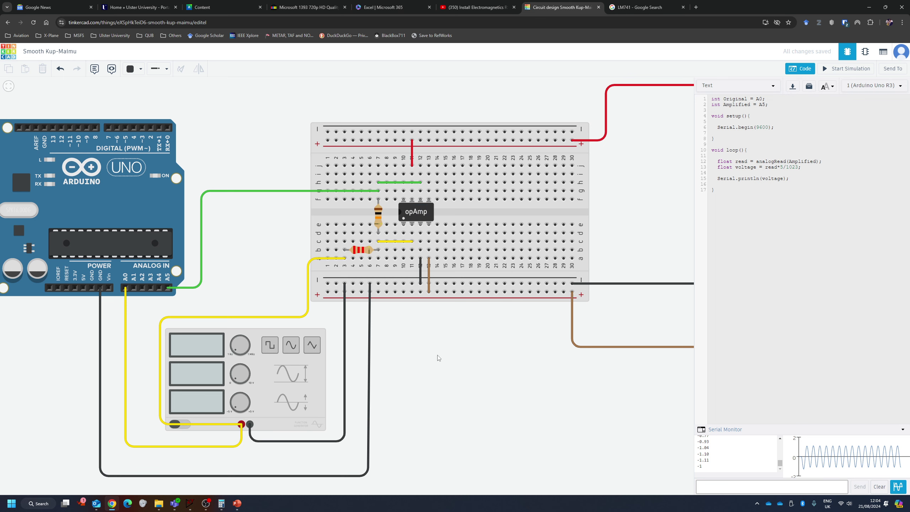
{"action": "key", "text": "f"}
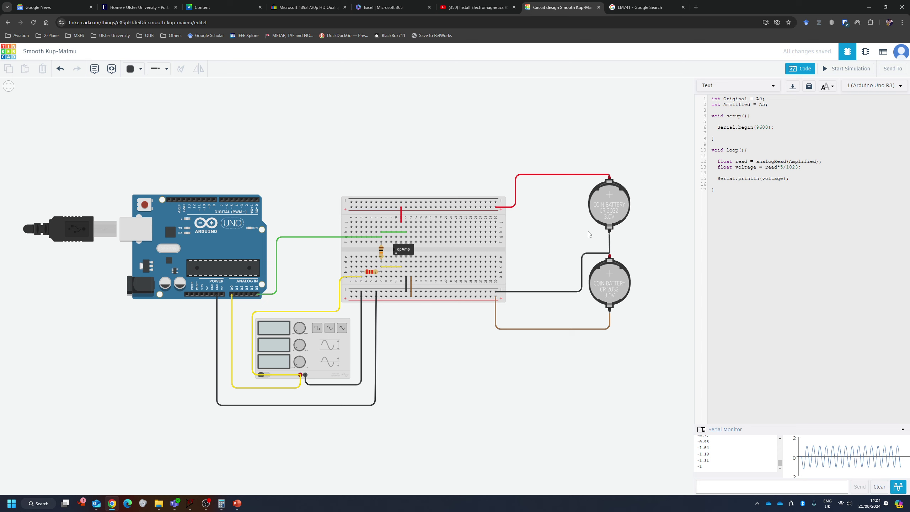